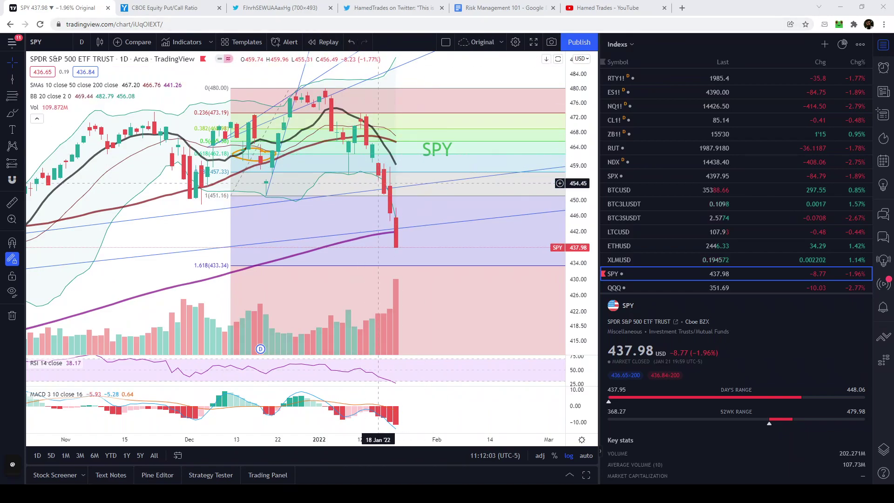
Step: View the YouTube channel's home page and return to the SPY chart
{"action": "key", "text": "ctrl+6"}
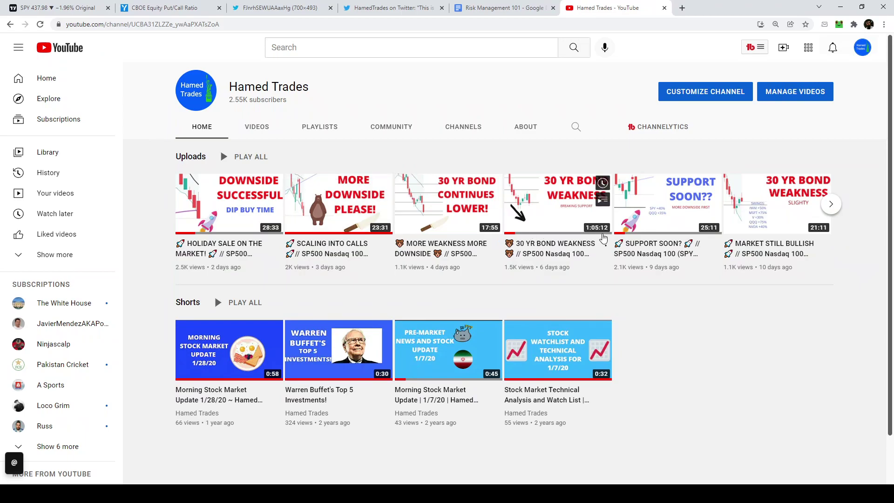
{"action": "left_click", "coordinate": [92, 5]}
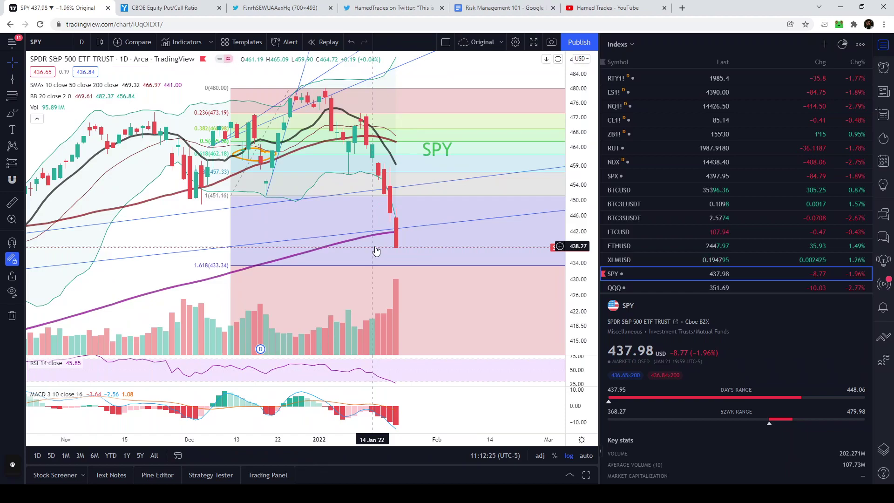
Step: Read the risk management tweet and skim the Risk Management 101 document before returning to the SPY chart
{"action": "left_click", "coordinate": [387, 8]}
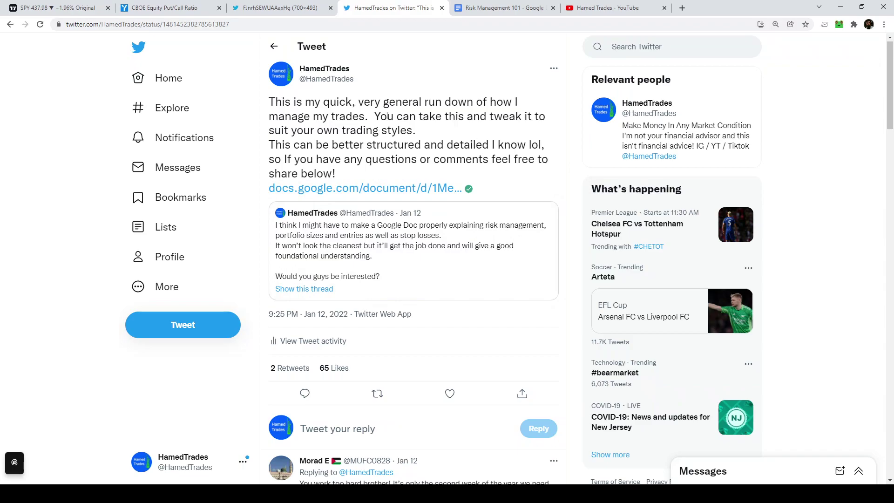
{"action": "key", "text": "ctrl+Tab"}
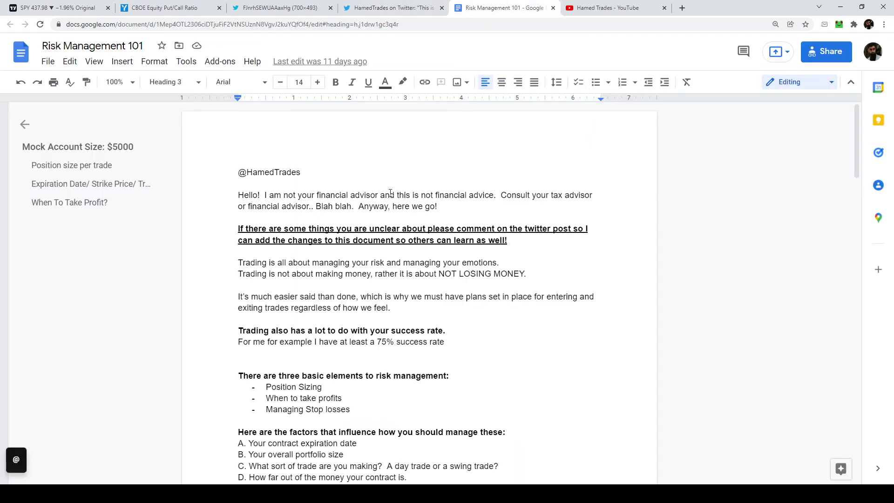
{"action": "scroll", "coordinate": [435, 212], "scroll_direction": "down", "scroll_amount": 3}
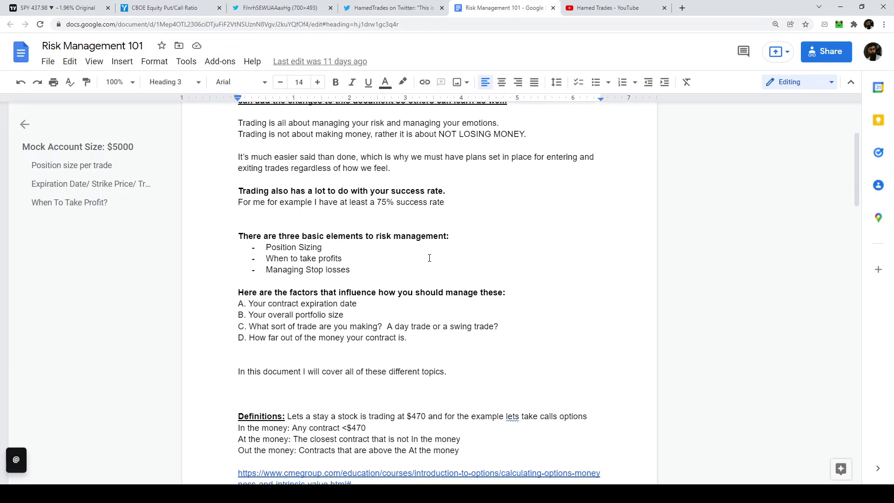
{"action": "scroll", "coordinate": [430, 258], "scroll_direction": "down", "scroll_amount": 4}
{"action": "scroll", "coordinate": [386, 330], "scroll_direction": "up", "scroll_amount": 7}
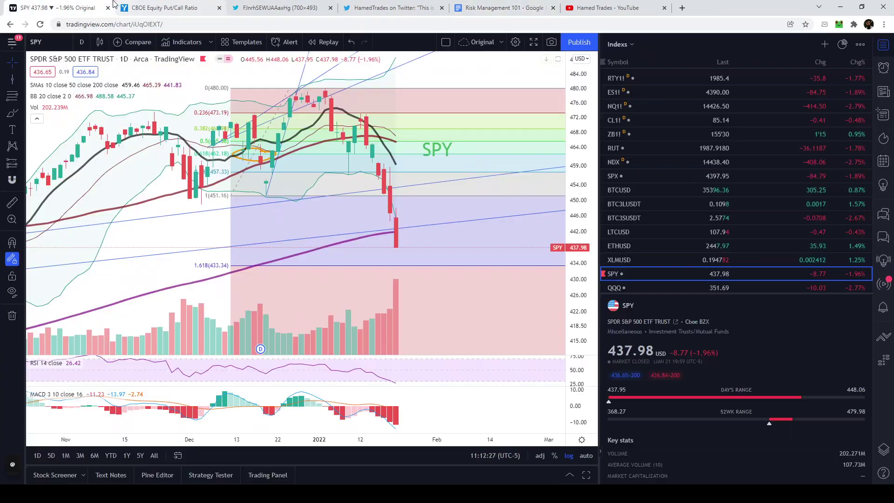
{"action": "left_click", "coordinate": [56, 7]}
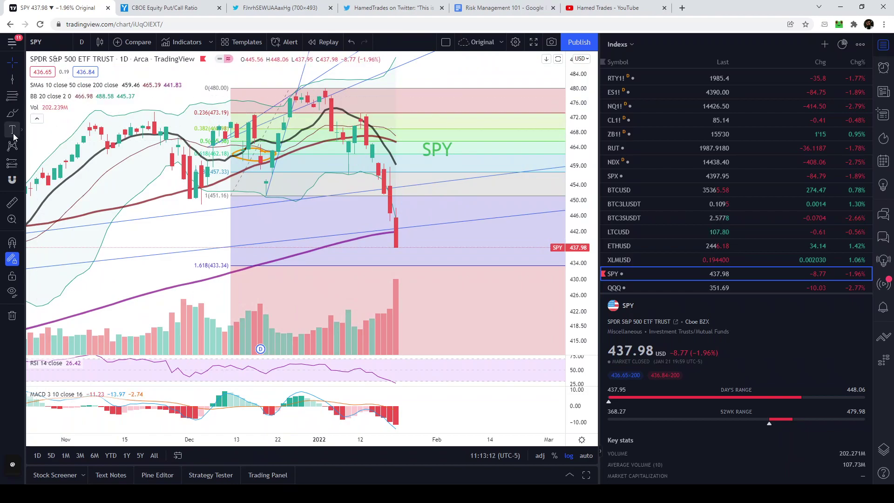
Step: Brush a circle near 453 on SPY's January 2022 decline, with four short horizontal levels descending to about 432 and a checkmark beside each
{"action": "mouse_move", "coordinate": [376, 185]}
{"action": "left_mouse_down"}
{"action": "mouse_move", "coordinate": [390, 180]}
{"action": "mouse_move", "coordinate": [397, 196]}
{"action": "mouse_move", "coordinate": [379, 191]}
{"action": "mouse_move", "coordinate": [382, 181]}
{"action": "left_mouse_up"}
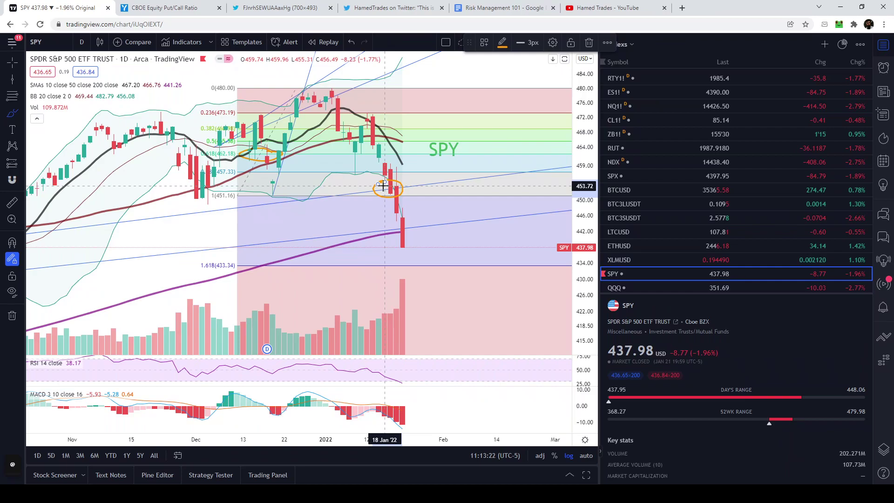
{"action": "key", "text": "Delete"}
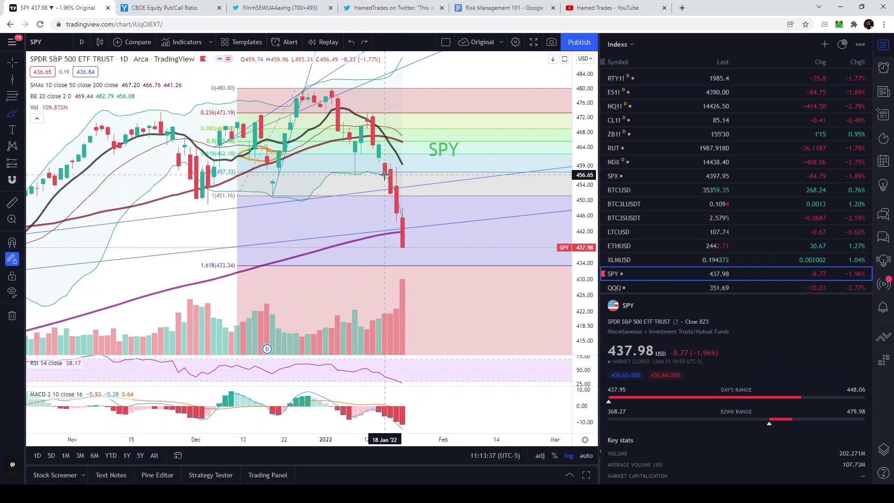
{"action": "mouse_move", "coordinate": [387, 186]}
{"action": "left_mouse_down"}
{"action": "mouse_move", "coordinate": [415, 251]}
{"action": "mouse_move", "coordinate": [397, 271]}
{"action": "mouse_move", "coordinate": [414, 272]}
{"action": "left_mouse_up"}
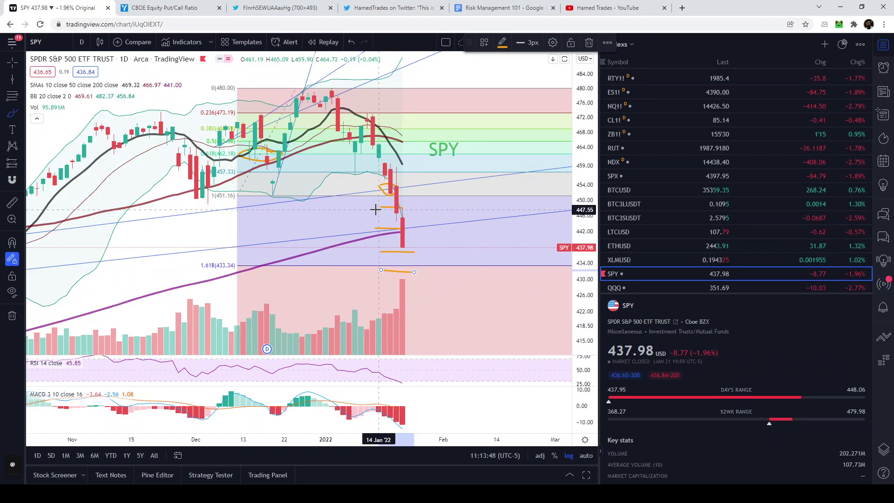
{"action": "left_click_drag", "start_coordinate": [409, 206], "coordinate": [426, 188]}
{"action": "left_click_drag", "start_coordinate": [415, 230], "coordinate": [425, 218]}
{"action": "mouse_move", "coordinate": [420, 248]}
{"action": "left_mouse_down"}
{"action": "mouse_move", "coordinate": [438, 240]}
{"action": "mouse_move", "coordinate": [455, 260]}
{"action": "left_mouse_up"}
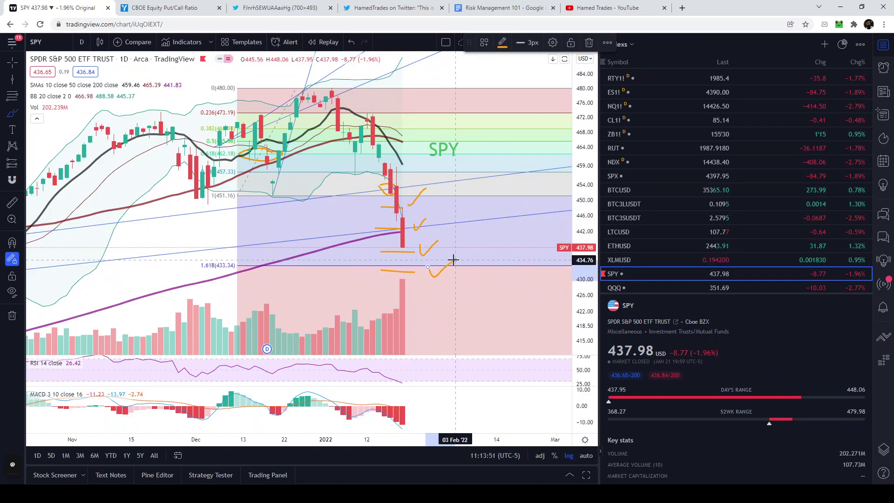
Step: Brush a path down from about 453 on the SPY chart and loop the zone around the lowest marked levels near 432
{"action": "mouse_move", "coordinate": [382, 261]}
{"action": "left_mouse_down"}
{"action": "mouse_move", "coordinate": [418, 271]}
{"action": "mouse_move", "coordinate": [384, 281]}
{"action": "mouse_move", "coordinate": [380, 265]}
{"action": "left_mouse_up"}
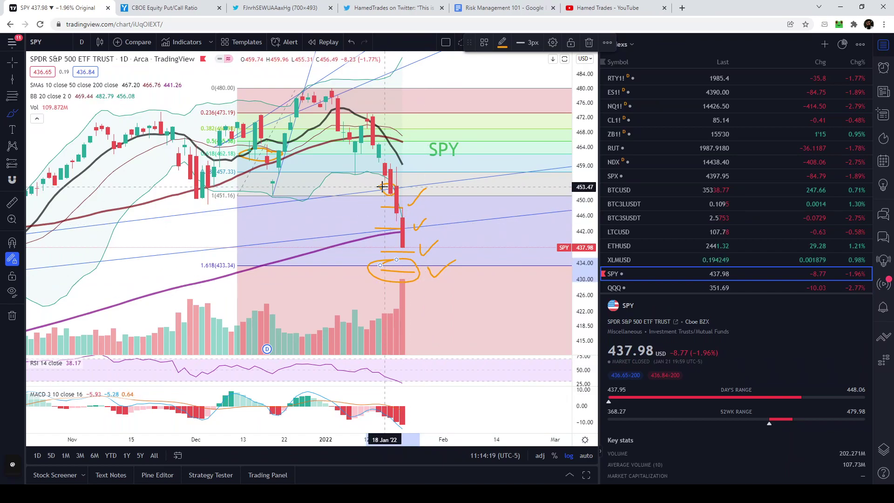
{"action": "left_click_drag", "start_coordinate": [383, 182], "coordinate": [405, 271]}
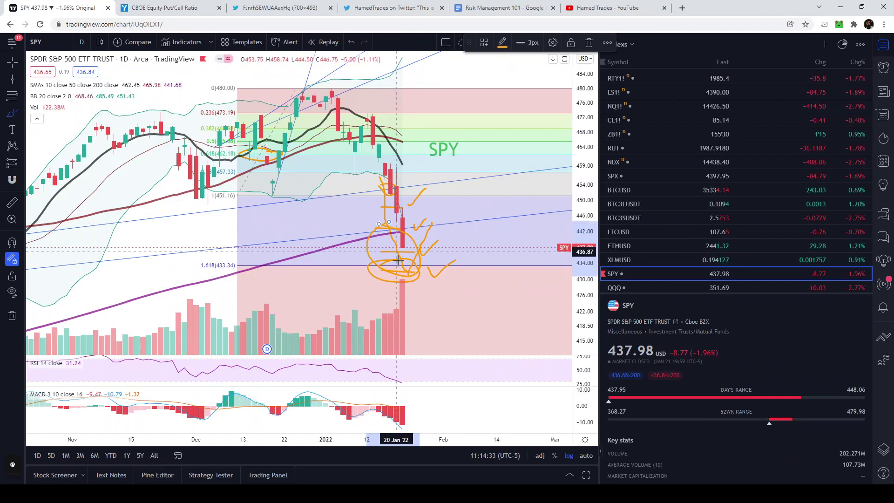
{"action": "key", "text": "ctrl+z"}
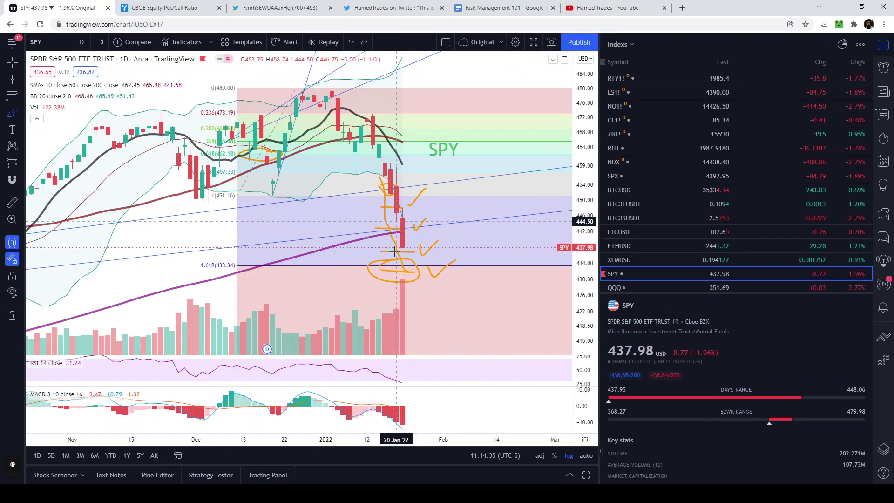
{"action": "mouse_move", "coordinate": [373, 239]}
{"action": "left_mouse_down"}
{"action": "mouse_move", "coordinate": [366, 257]}
{"action": "mouse_move", "coordinate": [376, 274]}
{"action": "left_mouse_up"}
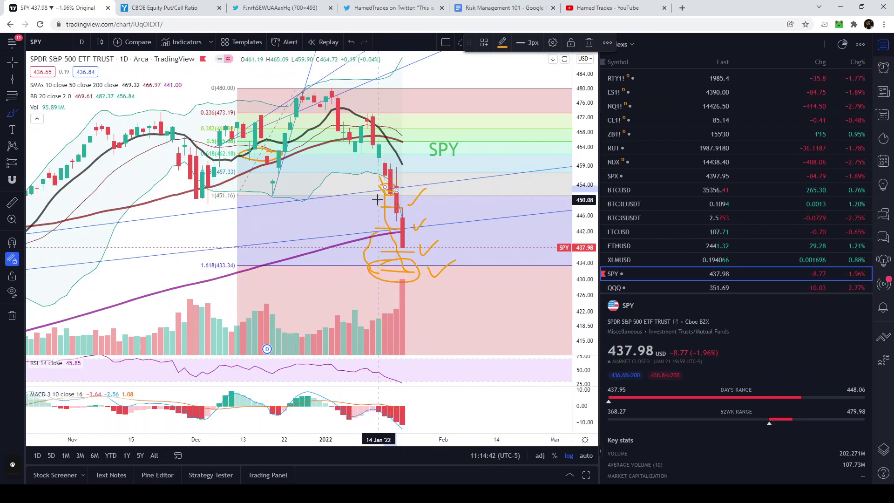
{"action": "mouse_move", "coordinate": [386, 213]}
{"action": "left_mouse_down"}
{"action": "mouse_move", "coordinate": [379, 245]}
{"action": "mouse_move", "coordinate": [389, 235]}
{"action": "mouse_move", "coordinate": [410, 245]}
{"action": "left_mouse_up"}
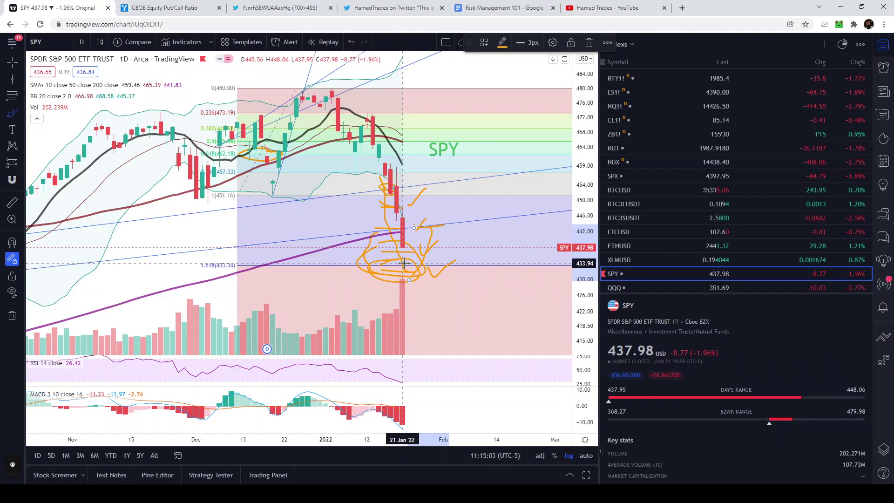
Step: Revisit the Risk Management 101 document and examine the three-year CBOE Equity Put/Call Ratio chart on YCharts, including its January 2022 level and 2020 peak
{"action": "left_click", "coordinate": [503, 8]}
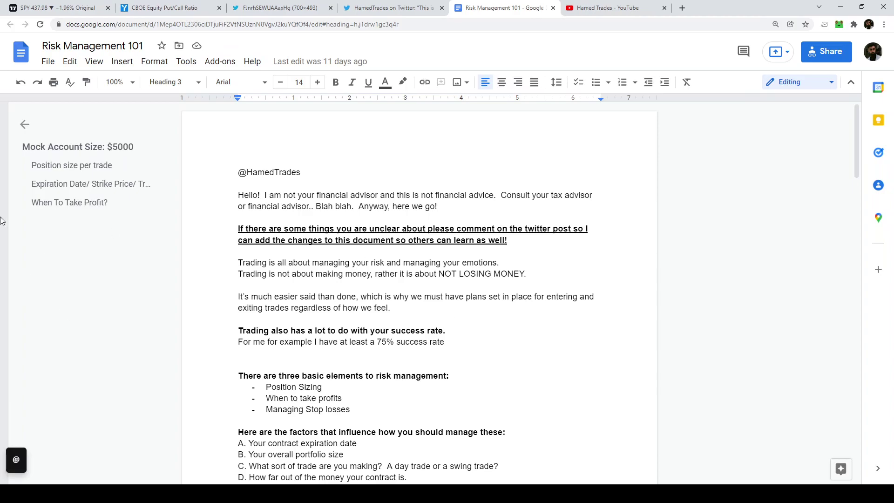
{"action": "left_click", "coordinate": [70, 8]}
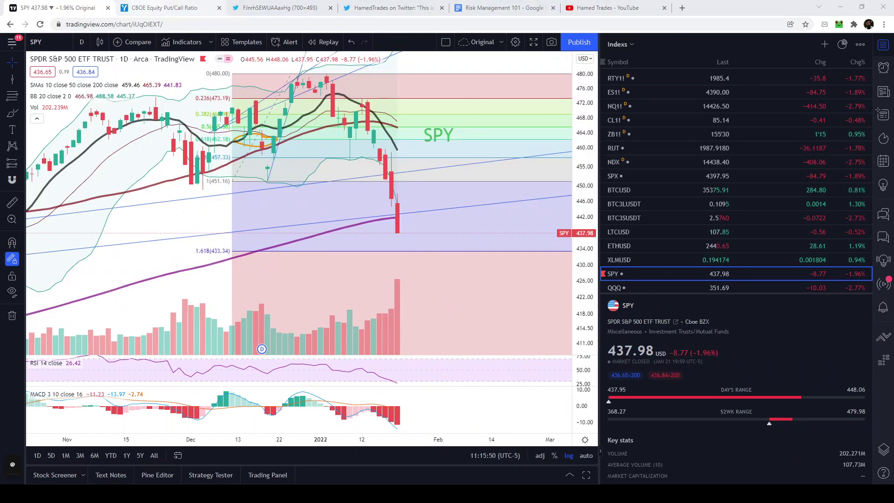
{"action": "left_click", "coordinate": [150, 5]}
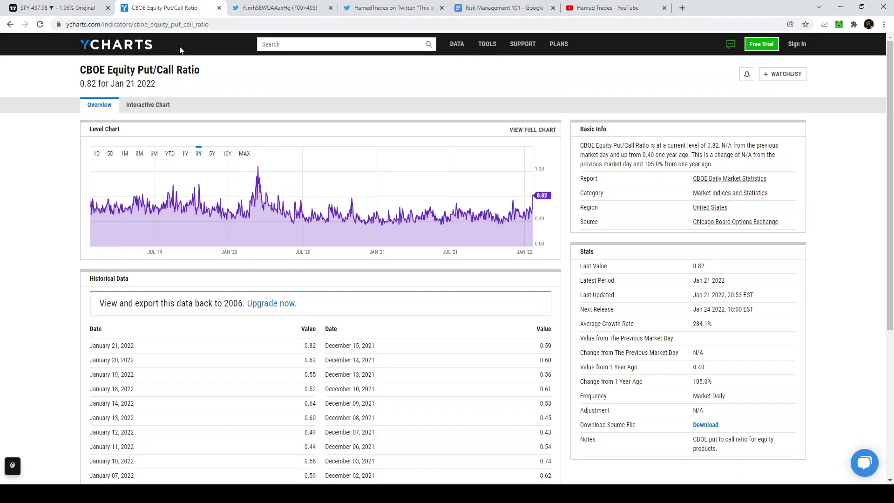
{"action": "mouse_move", "coordinate": [534, 196]}
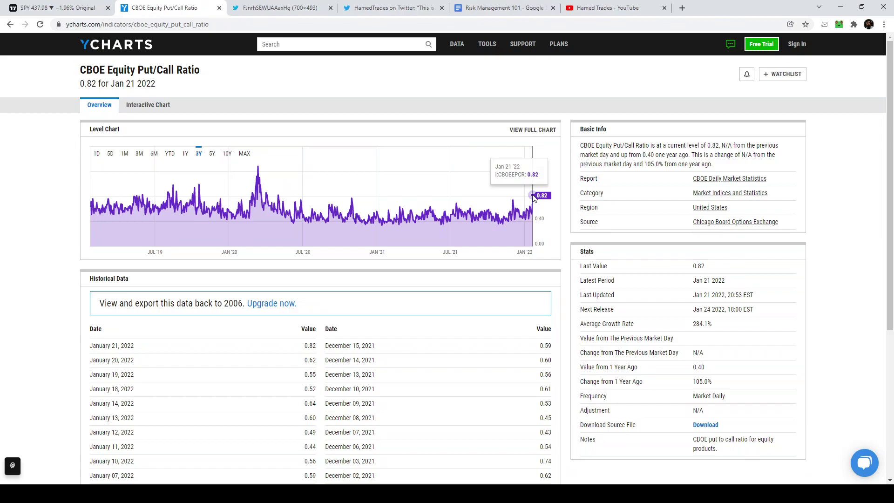
{"action": "mouse_move", "coordinate": [259, 180]}
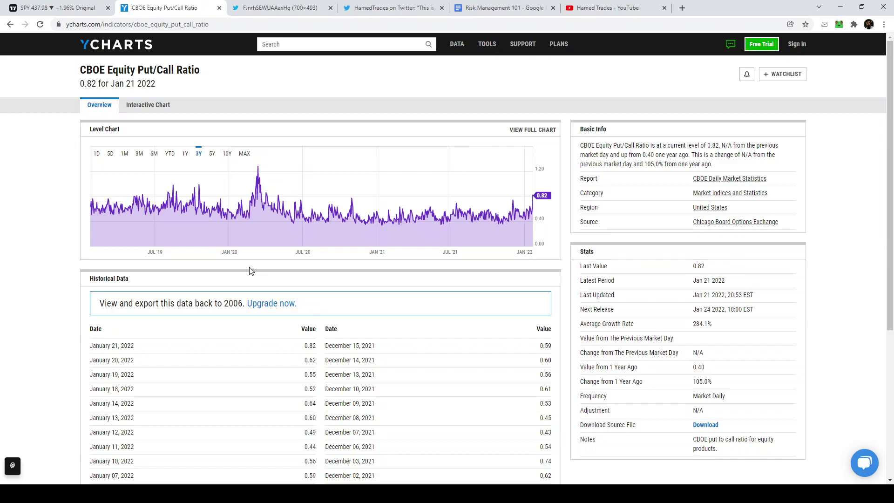
Step: Look back through SPY's daily candles to about May 2021 and return to the January 2022 decline
{"action": "key", "text": "ctrl+shift+Tab"}
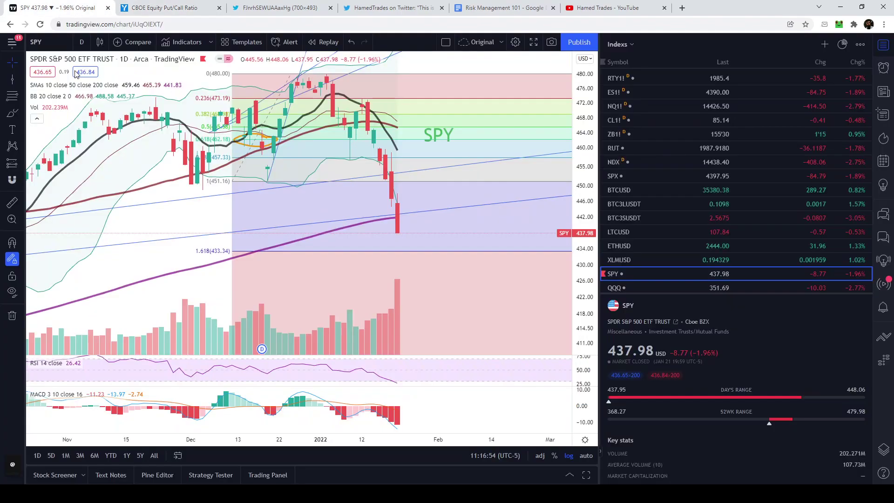
{"action": "left_click_drag", "start_coordinate": [210, 209], "coordinate": [450, 165]}
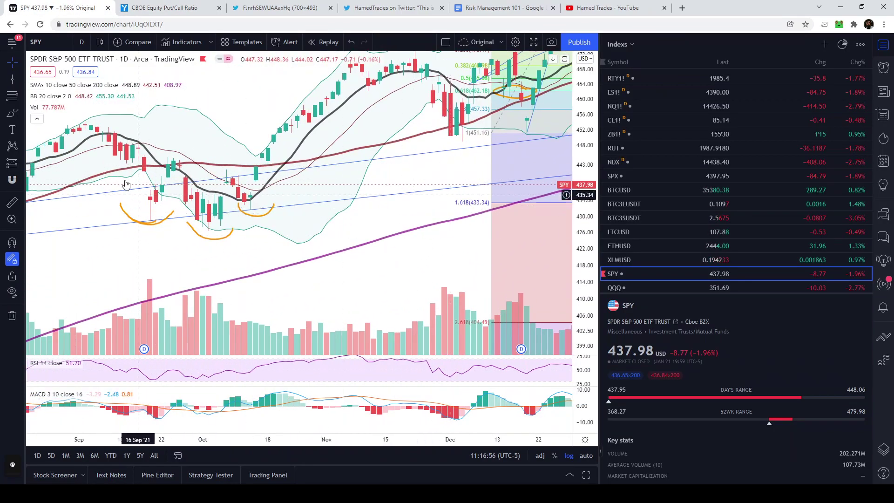
{"action": "left_click_drag", "start_coordinate": [121, 264], "coordinate": [520, 196]}
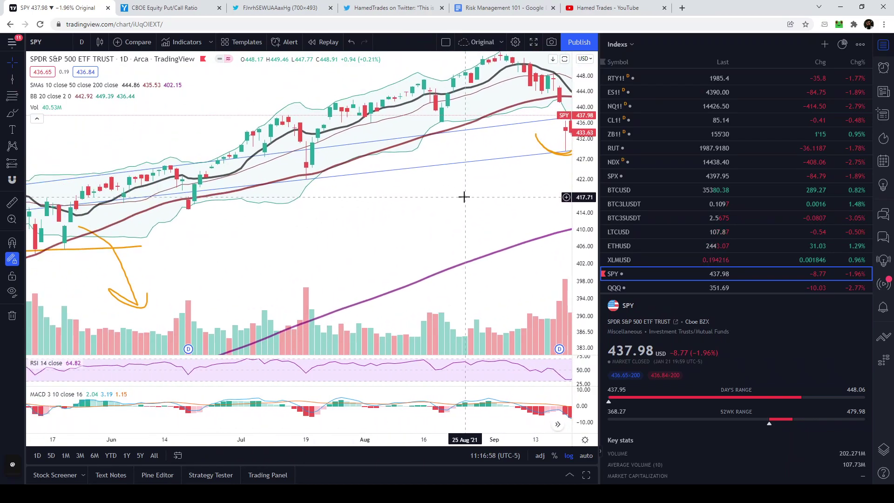
{"action": "left_click_drag", "start_coordinate": [303, 197], "coordinate": [341, 267]}
{"action": "left_click_drag", "start_coordinate": [488, 260], "coordinate": [171, 135]}
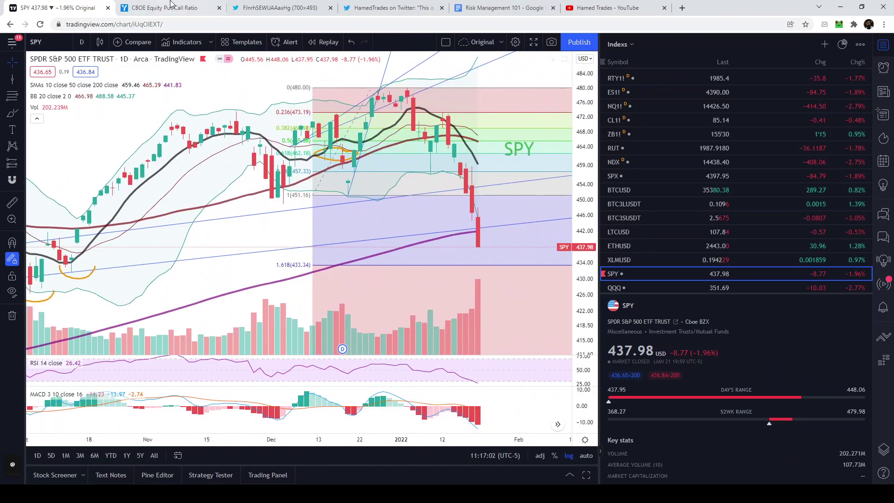
Step: Compare the CBOE Equity Put/Call Ratio with the Hulbert Nasdaq Newsletter Sentiment Index chart
{"action": "key", "text": "ctrl+Tab"}
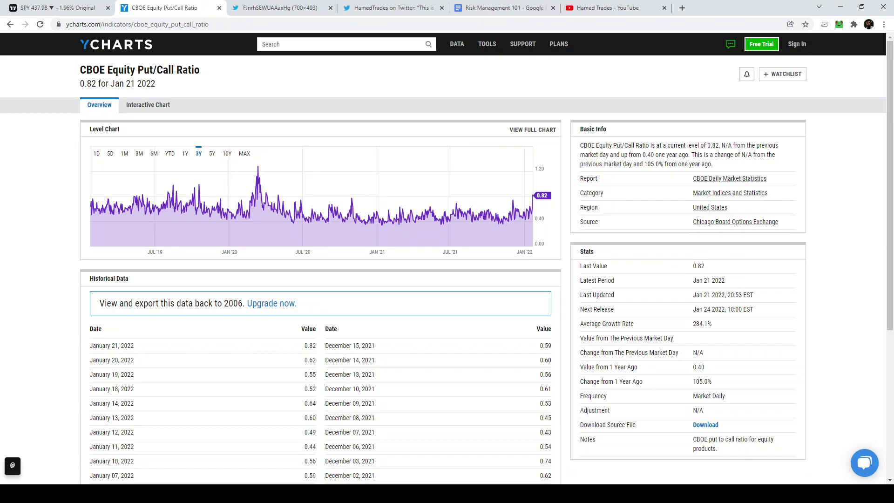
{"action": "key", "text": "ctrl+Tab"}
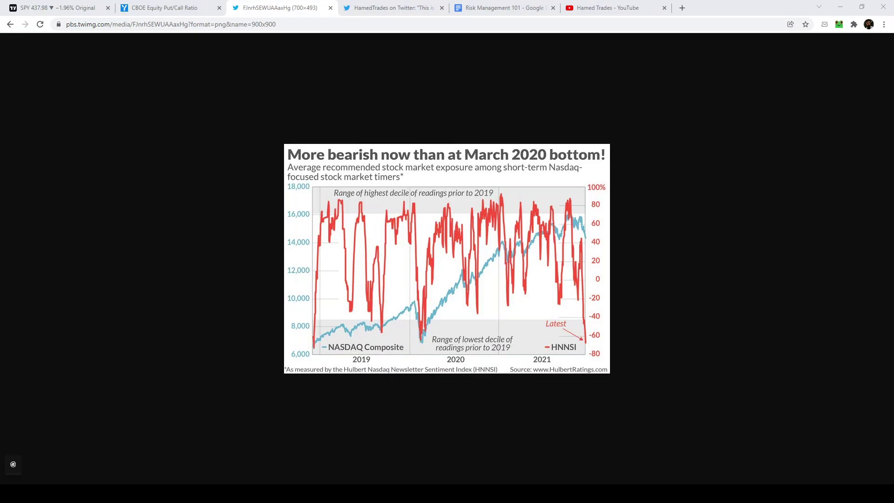
Step: Examine SPY's earlier pullbacks on the daily chart, going back through September, May and March 2021 to mid-2020
{"action": "left_click", "coordinate": [56, 8]}
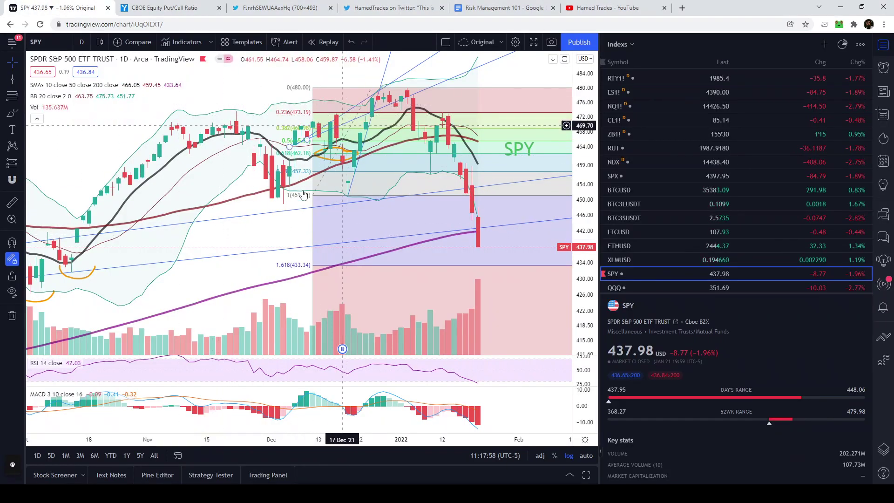
{"action": "left_click_drag", "start_coordinate": [259, 182], "coordinate": [447, 161]}
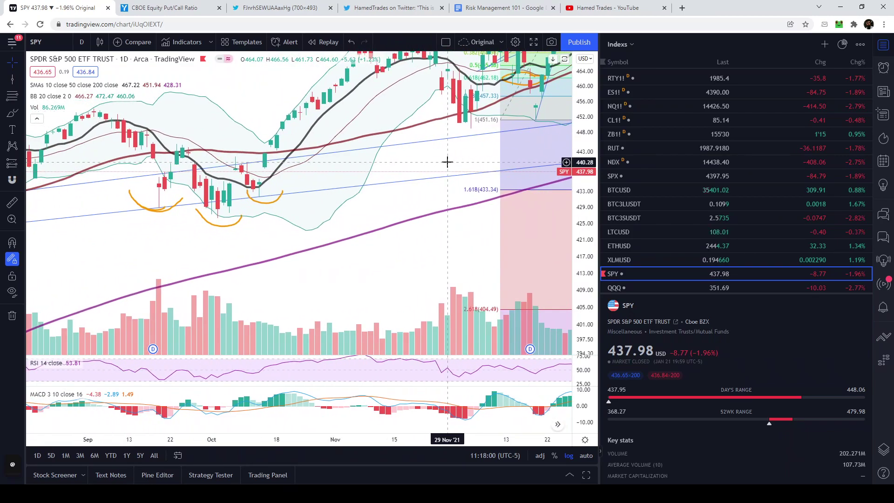
{"action": "scroll", "coordinate": [326, 177], "scroll_direction": "down", "scroll_amount": 3}
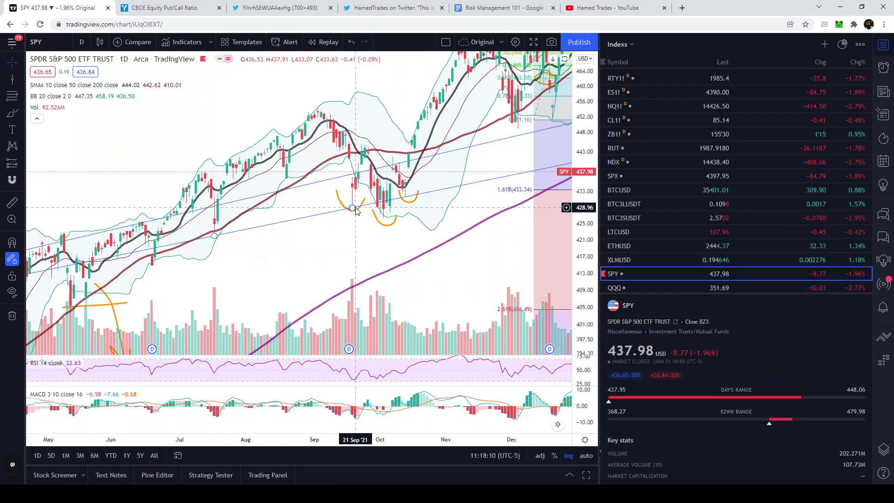
{"action": "left_click_drag", "start_coordinate": [324, 236], "coordinate": [435, 154]}
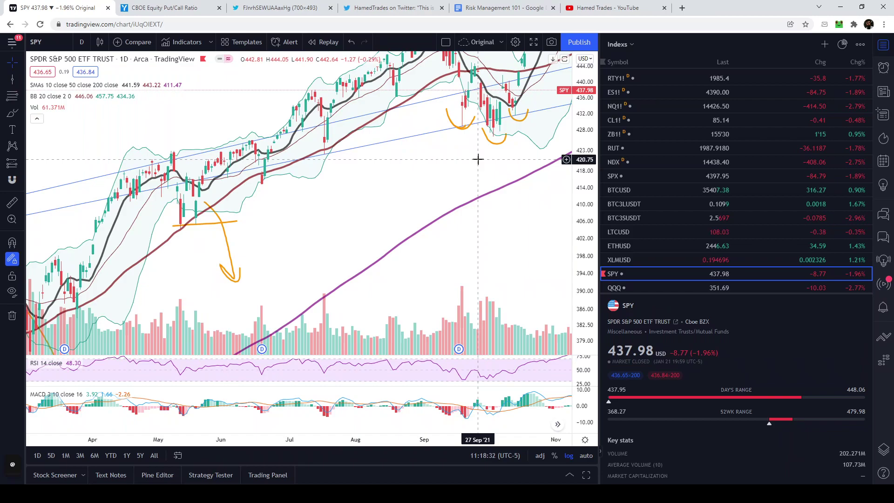
{"action": "left_click_drag", "start_coordinate": [342, 225], "coordinate": [421, 186]}
{"action": "scroll", "coordinate": [503, 160], "scroll_direction": "down", "scroll_amount": 4}
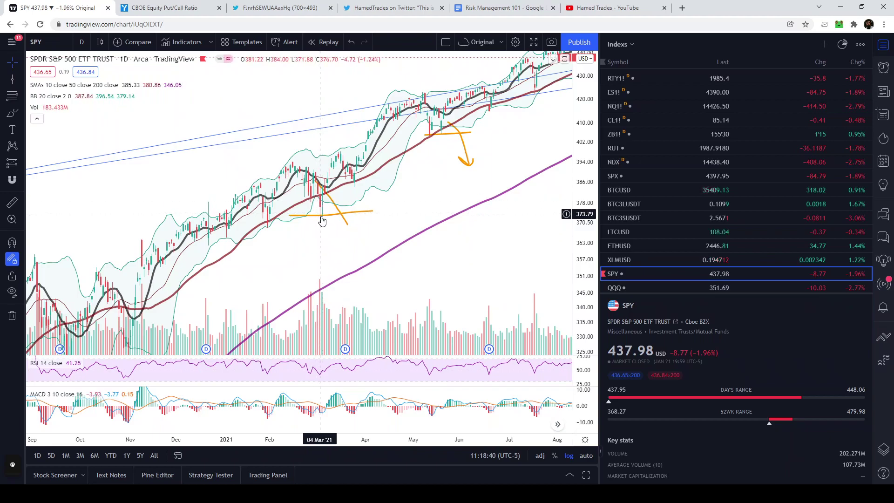
{"action": "scroll", "coordinate": [350, 266], "scroll_direction": "down", "scroll_amount": 2}
{"action": "left_click_drag", "start_coordinate": [350, 266], "coordinate": [421, 173]}
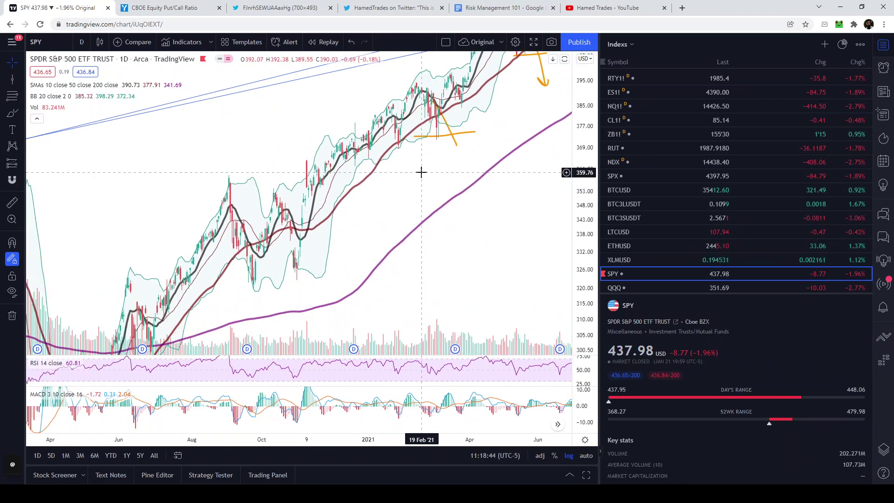
{"action": "left_click_drag", "start_coordinate": [435, 155], "coordinate": [427, 173]}
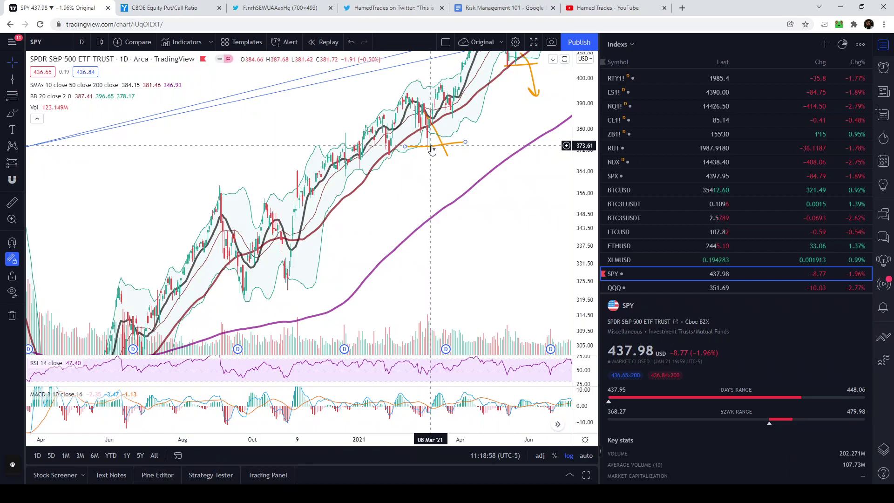
{"action": "scroll", "coordinate": [440, 140], "scroll_direction": "up", "scroll_amount": 3}
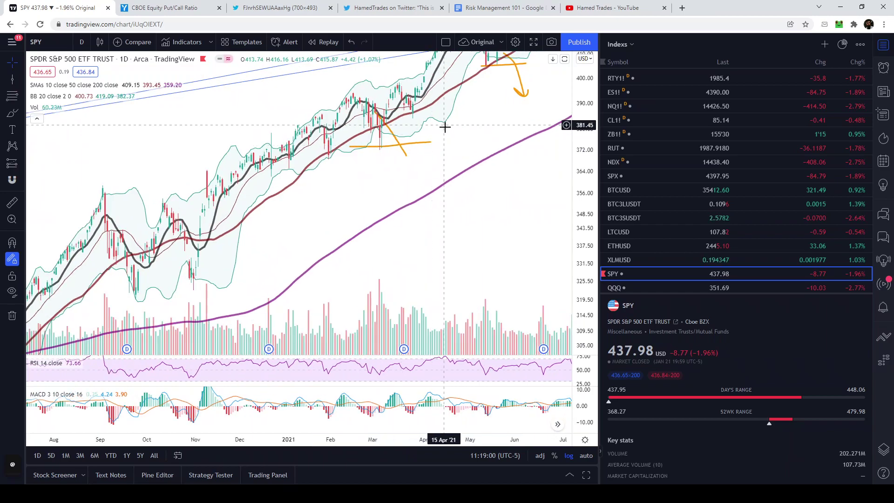
Step: Draw a freehand orange brush stroke from SPY's early March 2021 low up to the mid-March peak near 397
{"action": "left_click", "coordinate": [368, 194]}
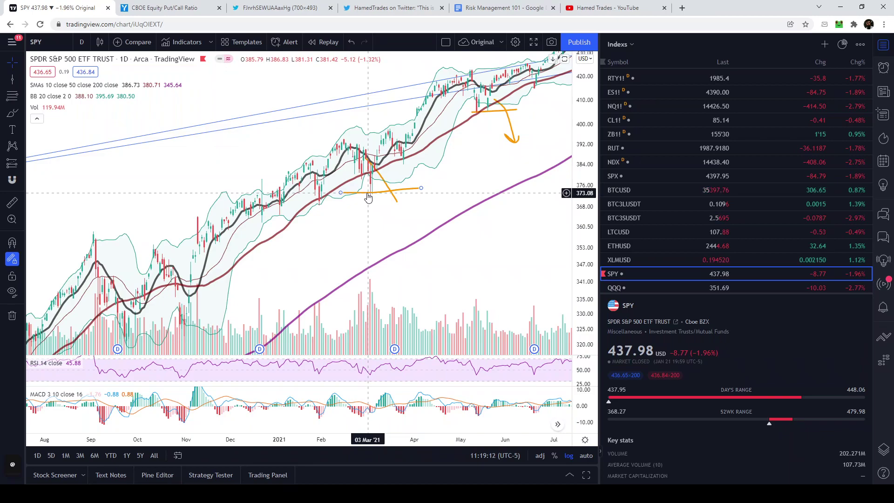
{"action": "left_click", "coordinate": [368, 187]}
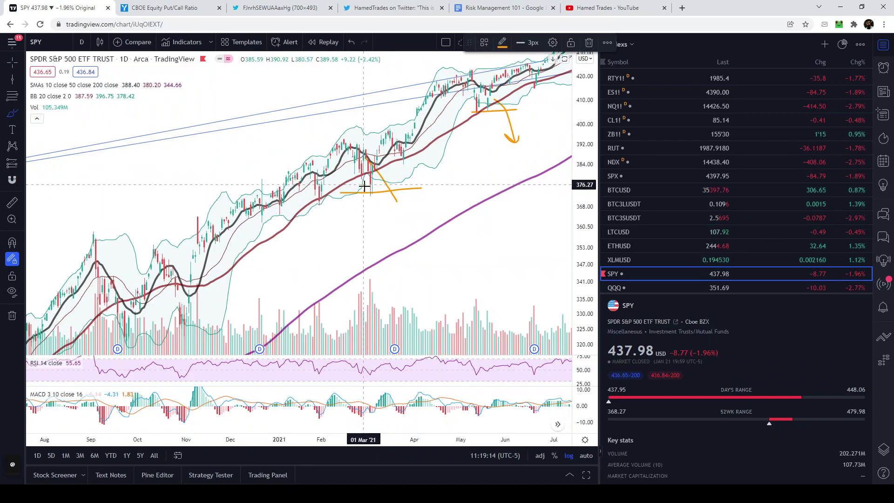
{"action": "left_click_drag", "start_coordinate": [373, 178], "coordinate": [385, 128]}
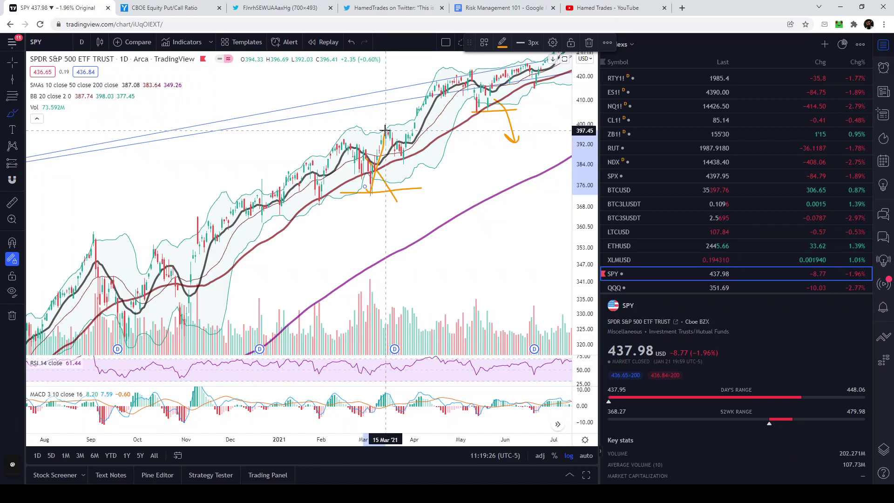
{"action": "left_click", "coordinate": [455, 192]}
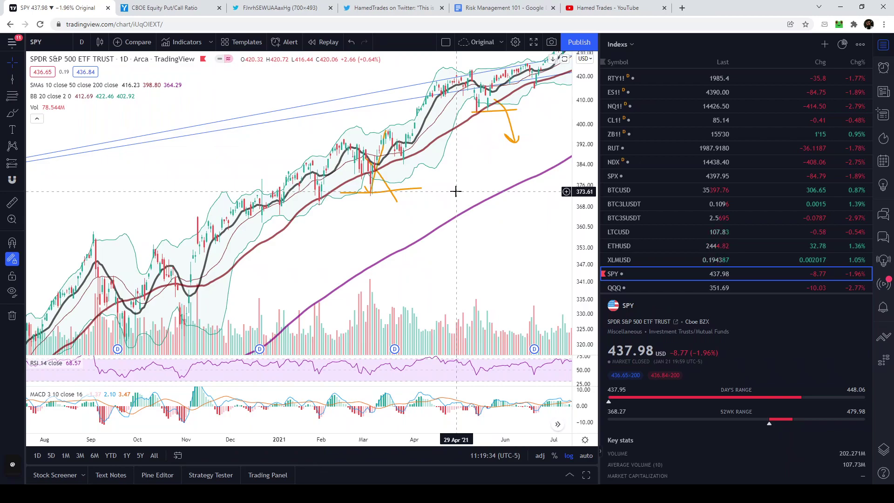
Step: Examine SPY's daily candles from the March and May 2021 pullbacks through the September lows to the January 2022 decline
{"action": "scroll", "coordinate": [456, 191], "scroll_direction": "down", "scroll_amount": 5}
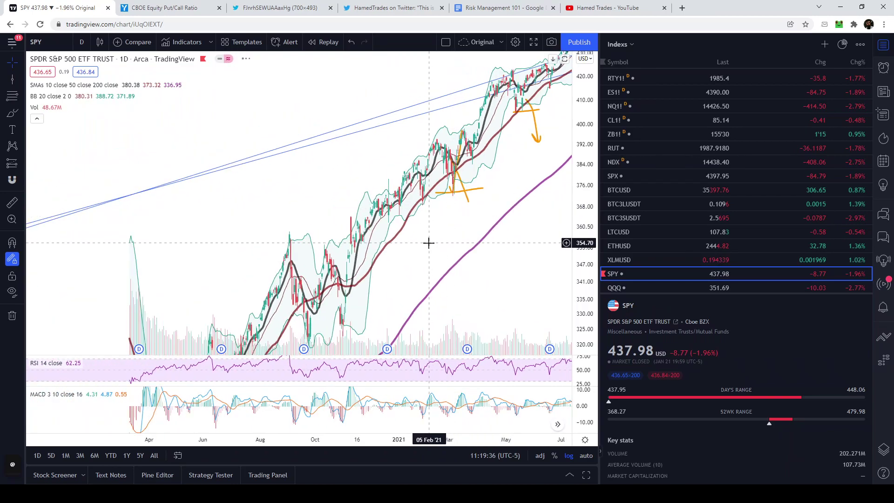
{"action": "left_click_drag", "start_coordinate": [432, 140], "coordinate": [286, 281]}
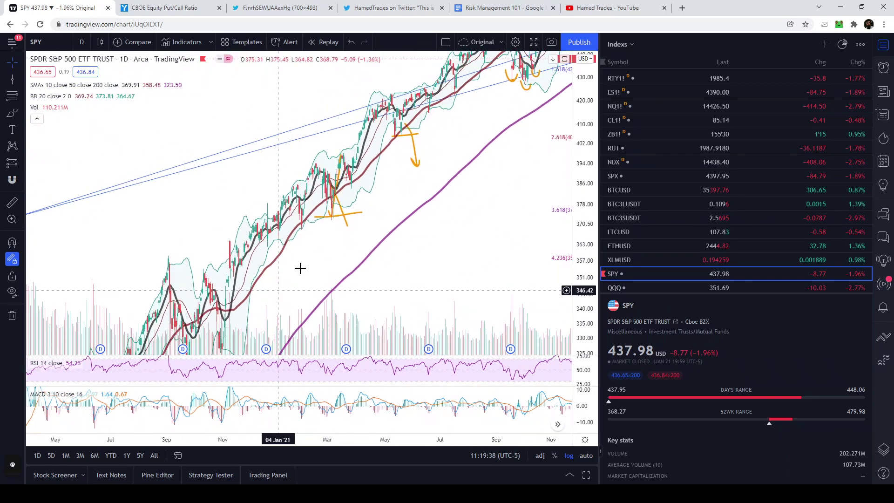
{"action": "left_click_drag", "start_coordinate": [445, 149], "coordinate": [356, 237]}
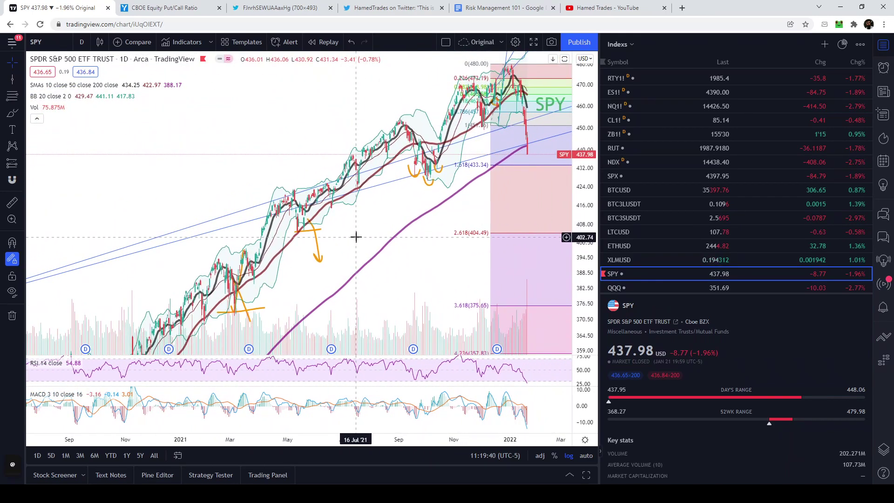
{"action": "scroll", "coordinate": [355, 236], "scroll_direction": "up", "scroll_amount": 3}
{"action": "left_click_drag", "start_coordinate": [326, 214], "coordinate": [413, 230]}
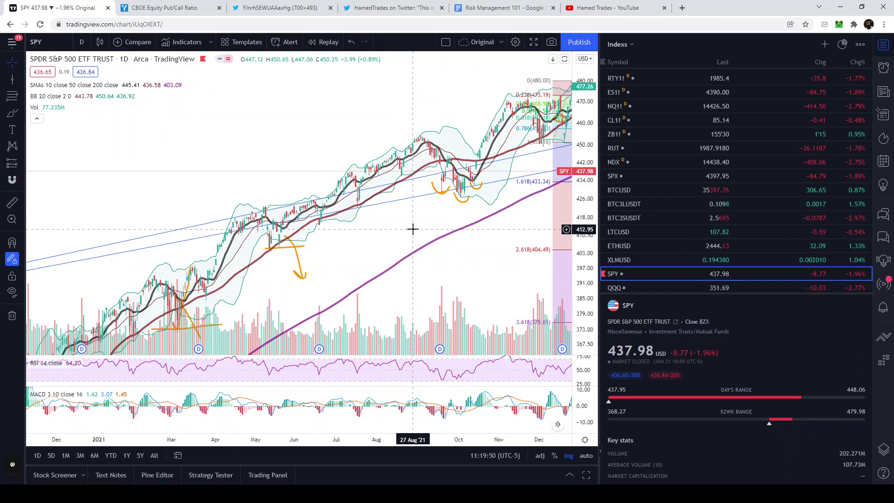
{"action": "scroll", "coordinate": [324, 235], "scroll_direction": "up", "scroll_amount": 3}
{"action": "scroll", "coordinate": [324, 236], "scroll_direction": "left", "scroll_amount": 3}
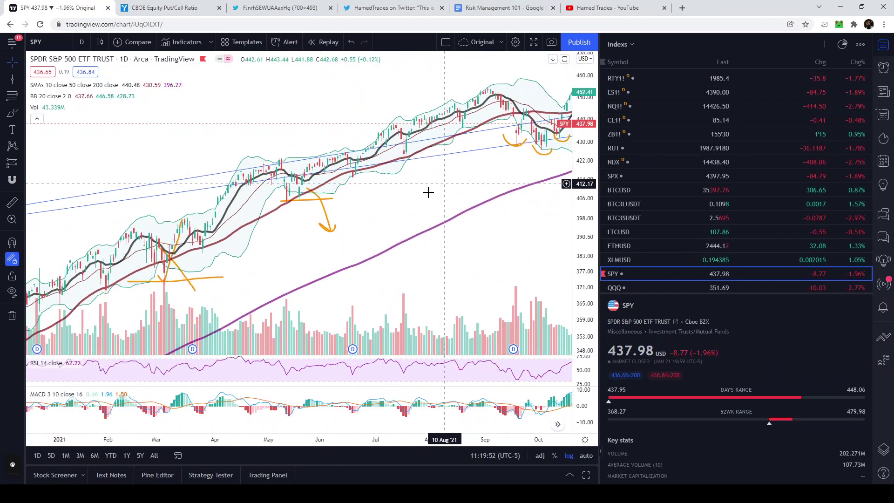
{"action": "scroll", "coordinate": [221, 237], "scroll_direction": "left", "scroll_amount": 3}
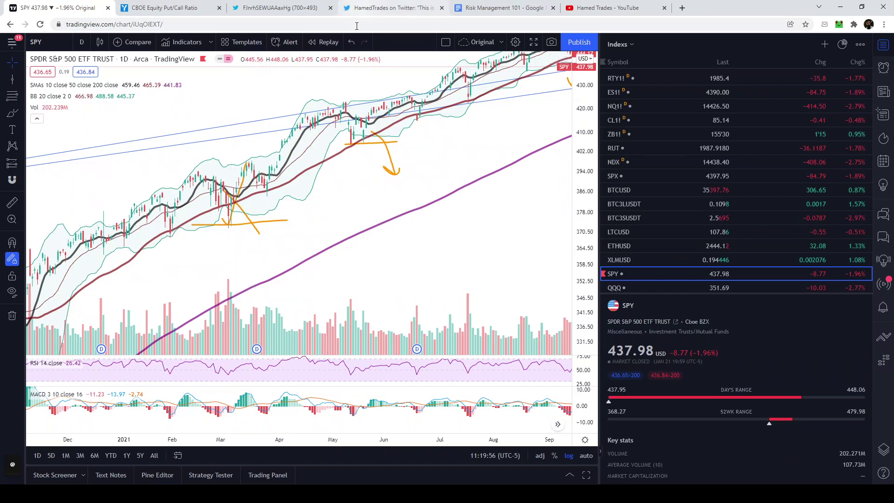
{"action": "left_click_drag", "start_coordinate": [509, 135], "coordinate": [347, 232]}
{"action": "scroll", "coordinate": [347, 232], "scroll_direction": "right", "scroll_amount": 5}
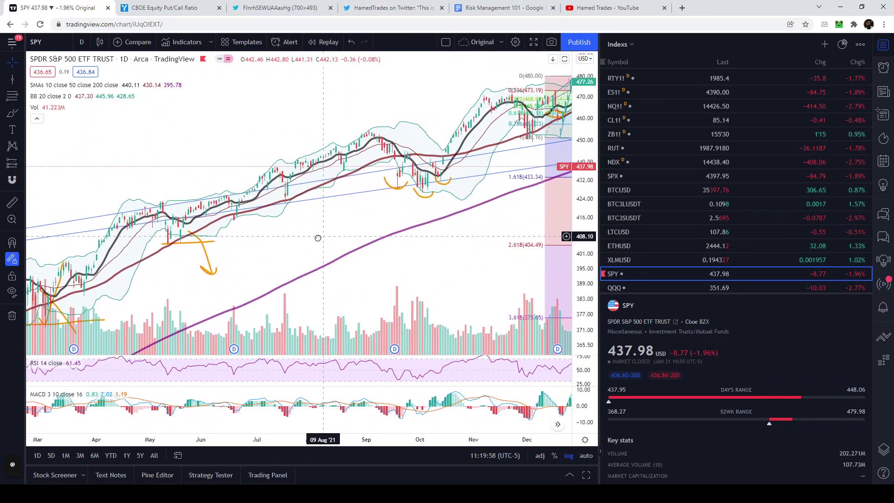
{"action": "scroll", "coordinate": [420, 163], "scroll_direction": "up", "scroll_amount": 3}
{"action": "scroll", "coordinate": [526, 103], "scroll_direction": "left", "scroll_amount": 3}
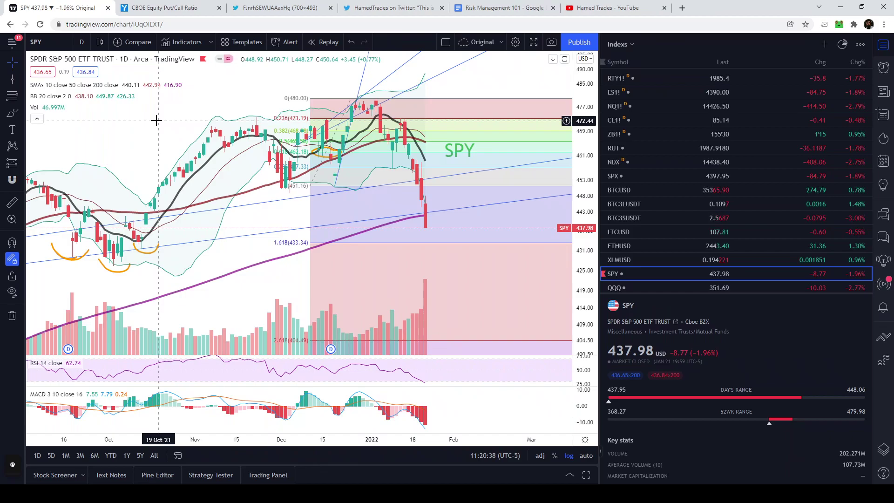
Step: Compare SPY's September 2021 lows and November highs with the January 2022 decline, and show the chart in full screen
{"action": "scroll", "coordinate": [322, 192], "scroll_direction": "down", "scroll_amount": 5}
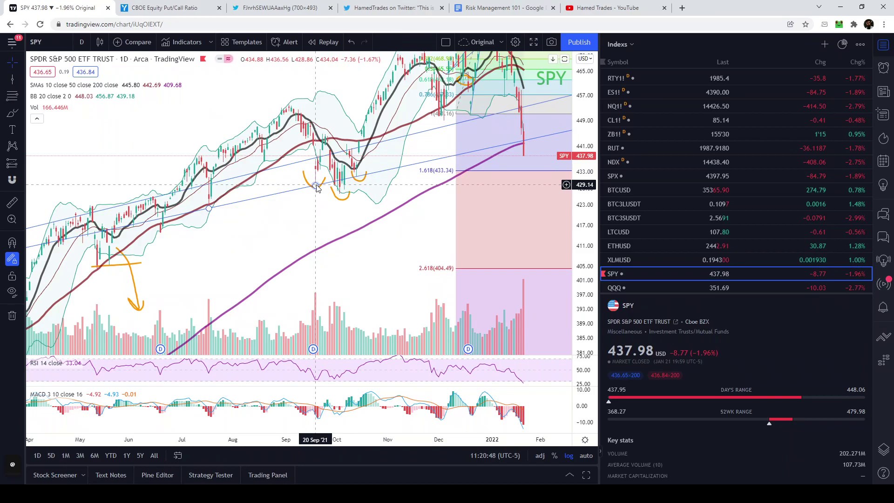
{"action": "scroll", "coordinate": [316, 185], "scroll_direction": "up", "scroll_amount": 5}
{"action": "left_click_drag", "start_coordinate": [355, 210], "coordinate": [317, 262]}
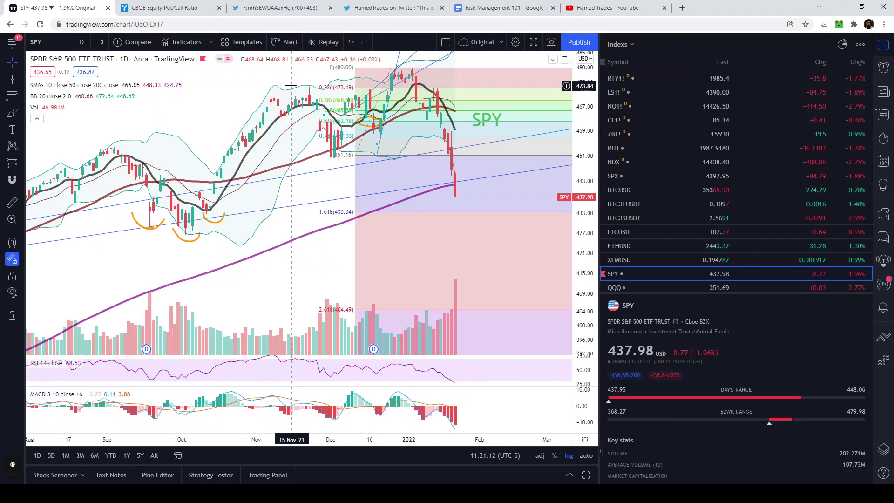
{"action": "scroll", "coordinate": [273, 194], "scroll_direction": "up", "scroll_amount": 3}
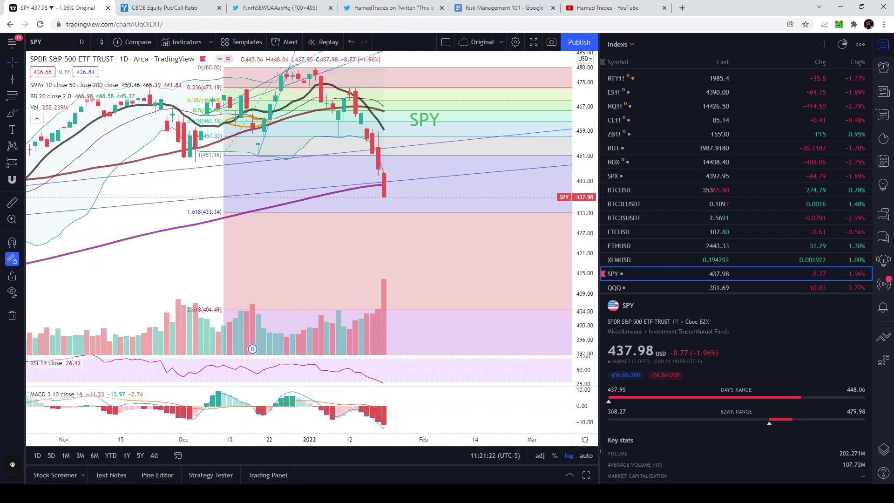
{"action": "key", "text": "F11"}
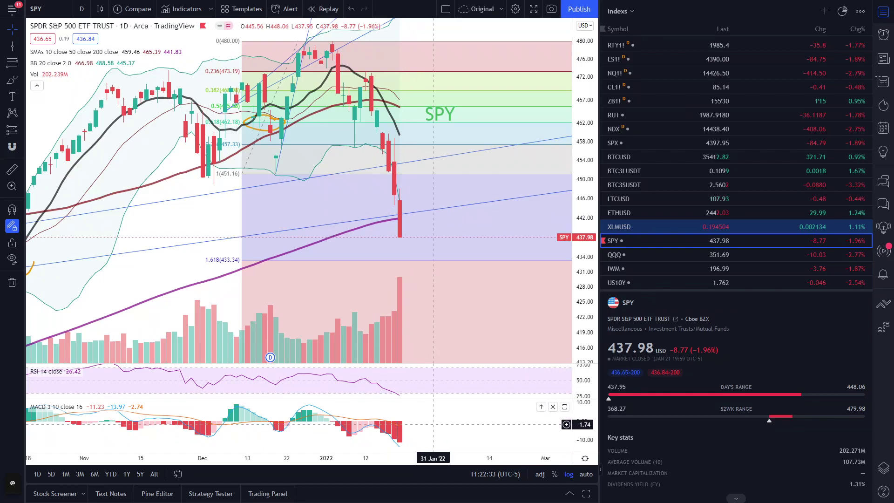
Step: Sketch a freehand decline-and-rebound path around SPY's late January 2022 candles, and undo the strokes
{"action": "left_click_drag", "start_coordinate": [386, 439], "coordinate": [385, 429]}
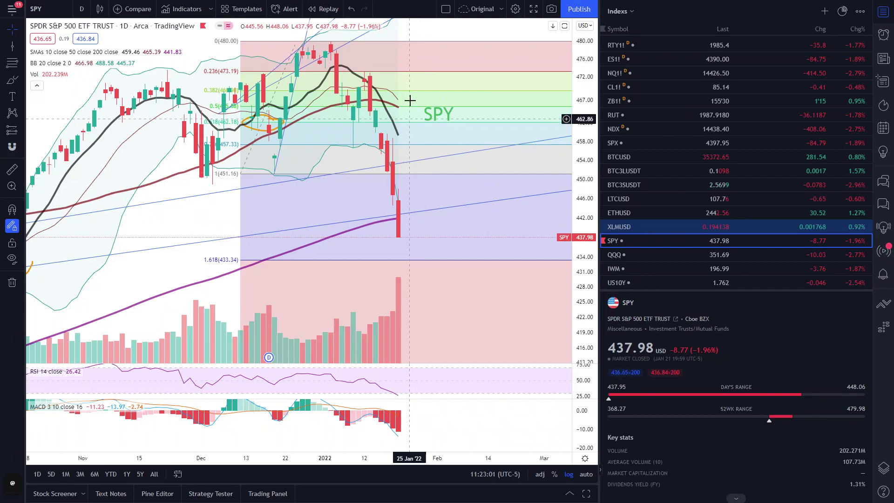
{"action": "left_click", "coordinate": [12, 81]}
{"action": "mouse_move", "coordinate": [383, 154]}
{"action": "left_mouse_down"}
{"action": "mouse_move", "coordinate": [380, 201]}
{"action": "mouse_move", "coordinate": [398, 238]}
{"action": "mouse_move", "coordinate": [423, 211]}
{"action": "mouse_move", "coordinate": [426, 185]}
{"action": "left_mouse_up"}
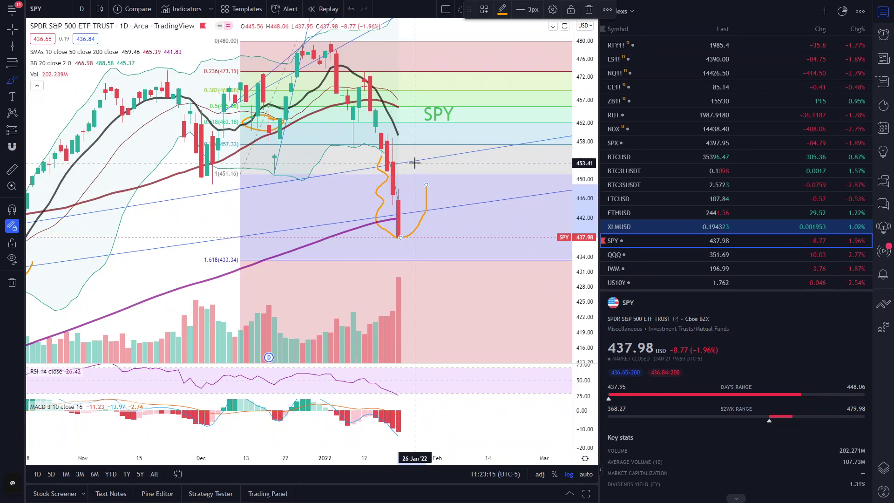
{"action": "key", "text": "ctrl+z"}
{"action": "key", "text": "ctrl+z"}
{"action": "key", "text": "Escape"}
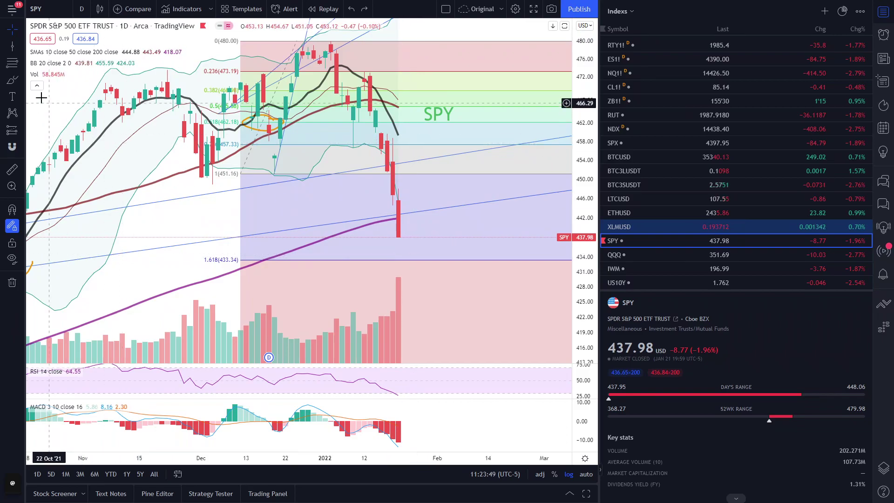
Step: Look back to SPY's spring 2020 crossing of the 200-day moving average and return to the January 2022 candles
{"action": "key", "text": "alt+t"}
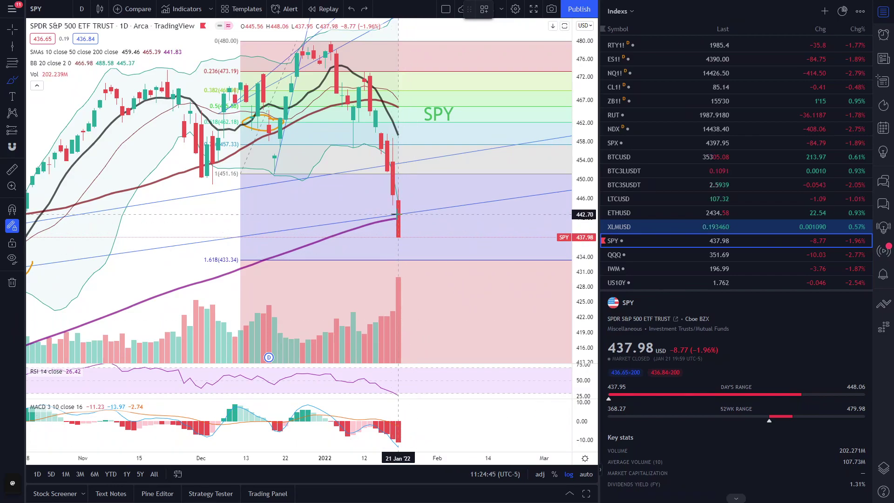
{"action": "left_click", "coordinate": [12, 28]}
{"action": "scroll", "coordinate": [461, 250], "scroll_direction": "down", "scroll_amount": 5}
{"action": "left_click_drag", "start_coordinate": [585, 224], "coordinate": [585, 265]}
{"action": "scroll", "coordinate": [443, 289], "scroll_direction": "down", "scroll_amount": 3}
{"action": "left_click_drag", "start_coordinate": [433, 296], "coordinate": [586, 92]}
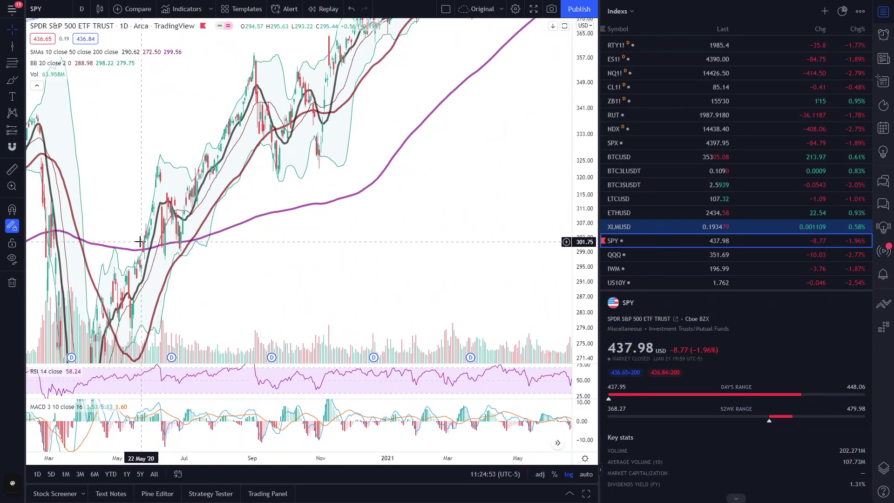
{"action": "left_click_drag", "start_coordinate": [422, 187], "coordinate": [140, 379]}
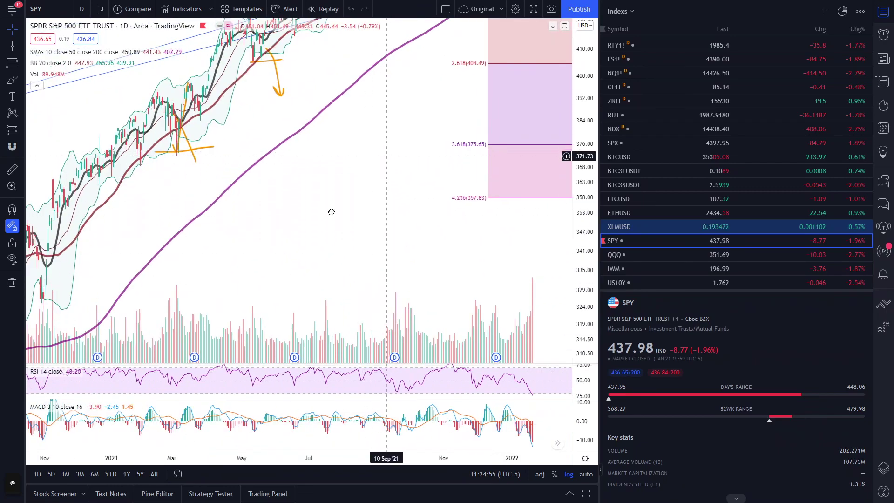
{"action": "left_click_drag", "start_coordinate": [380, 163], "coordinate": [317, 172]}
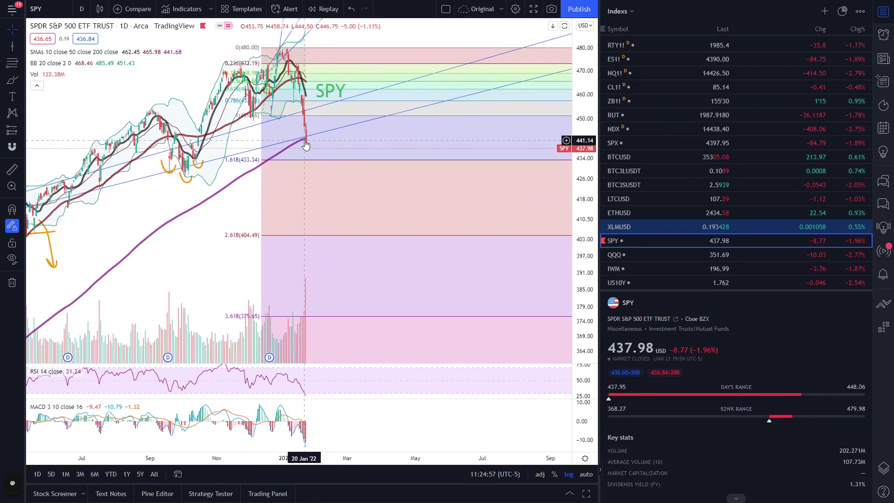
Step: Examine SPY's January 2022 decline against the 200-day moving average, the Fibonacci levels below it and the early December 2021 low
{"action": "scroll", "coordinate": [319, 151], "scroll_direction": "up", "scroll_amount": 3}
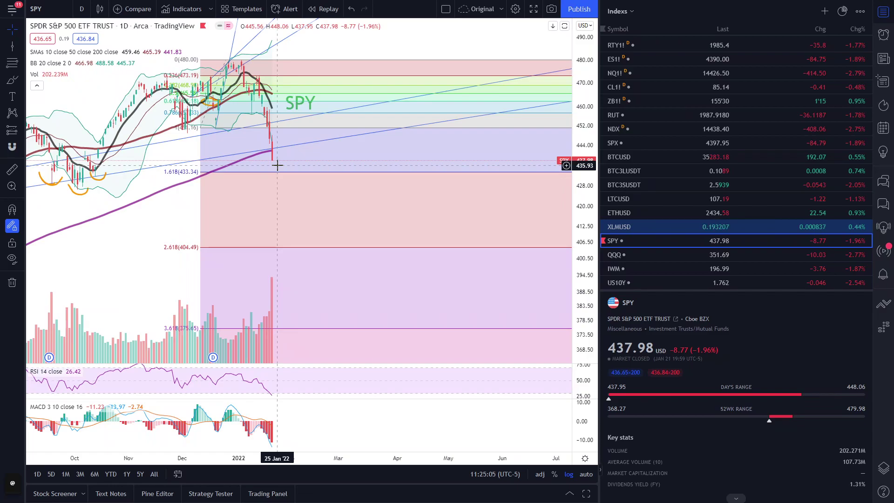
{"action": "scroll", "coordinate": [286, 146], "scroll_direction": "up", "scroll_amount": 3}
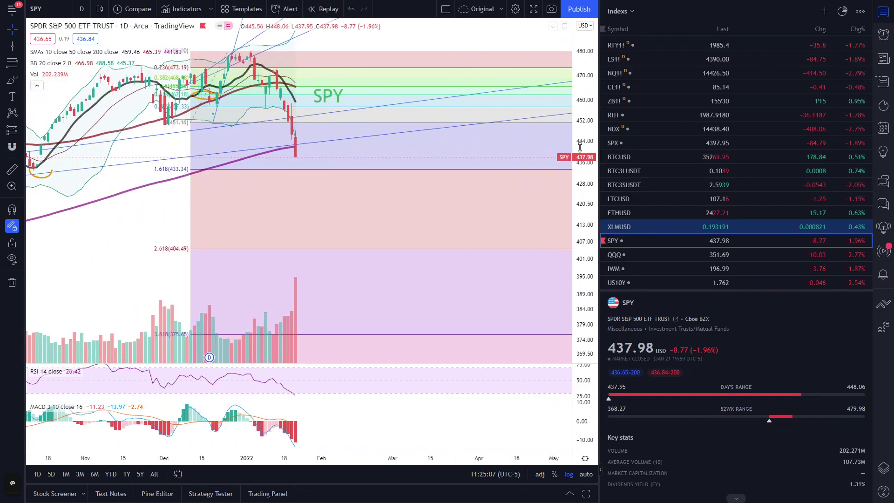
{"action": "left_click", "coordinate": [307, 162]}
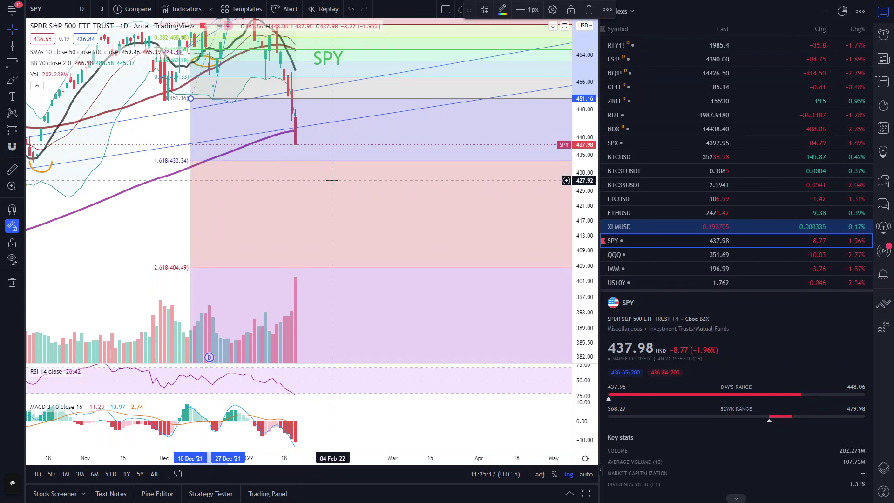
{"action": "left_click_drag", "start_coordinate": [359, 148], "coordinate": [401, 175]}
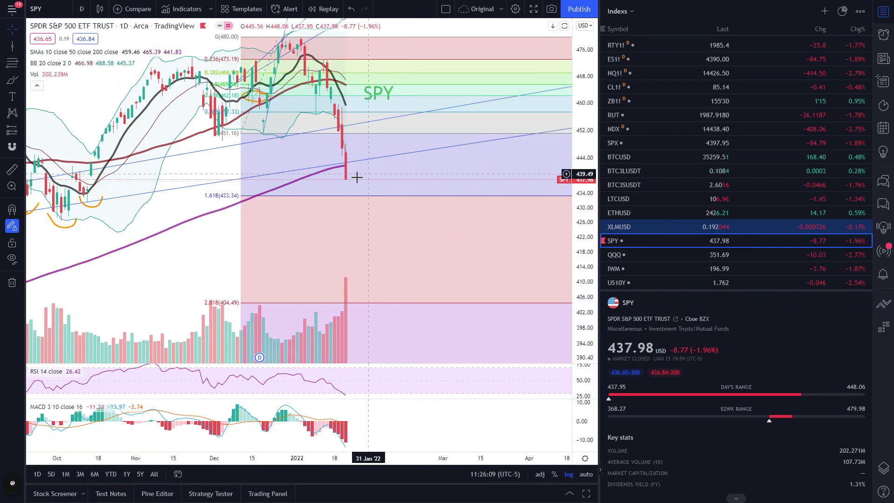
{"action": "scroll", "coordinate": [351, 182], "scroll_direction": "up", "scroll_amount": 2}
{"action": "left_click_drag", "start_coordinate": [455, 165], "coordinate": [456, 165]}
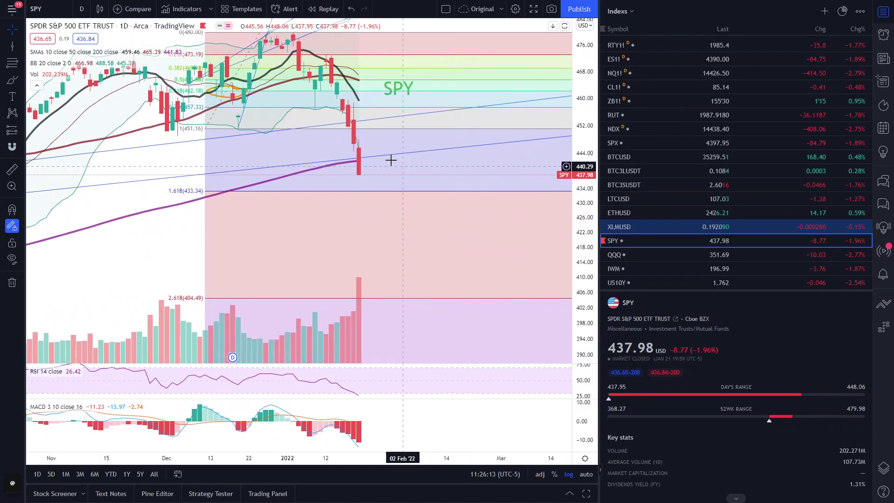
{"action": "scroll", "coordinate": [345, 152], "scroll_direction": "down", "scroll_amount": 1}
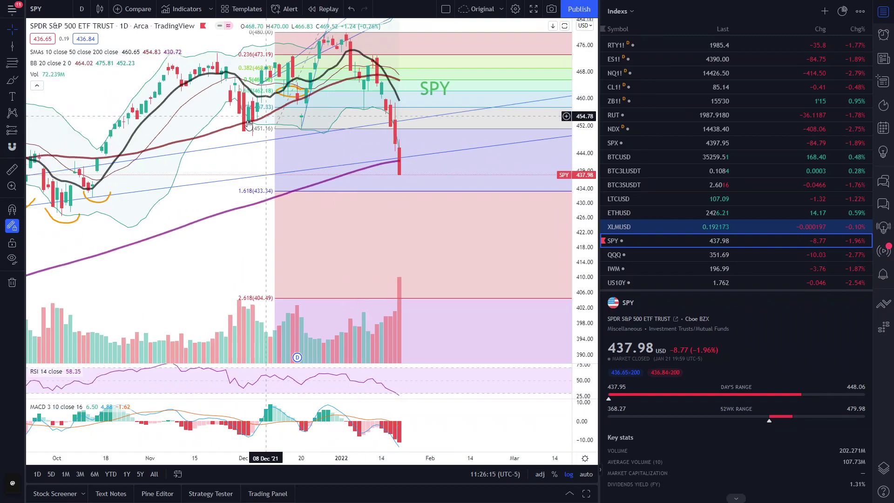
{"action": "left_click_drag", "start_coordinate": [233, 170], "coordinate": [279, 175]}
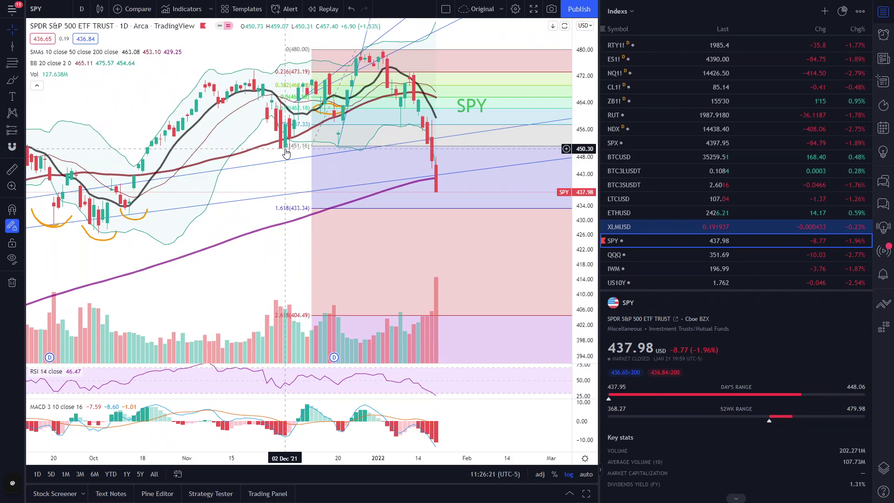
Step: Revisit SPY's annotated May and March 2021 pullbacks on the daily chart and return to the January 2022 decline
{"action": "scroll", "coordinate": [286, 152], "scroll_direction": "down", "scroll_amount": 3}
{"action": "left_click_drag", "start_coordinate": [283, 265], "coordinate": [380, 159]}
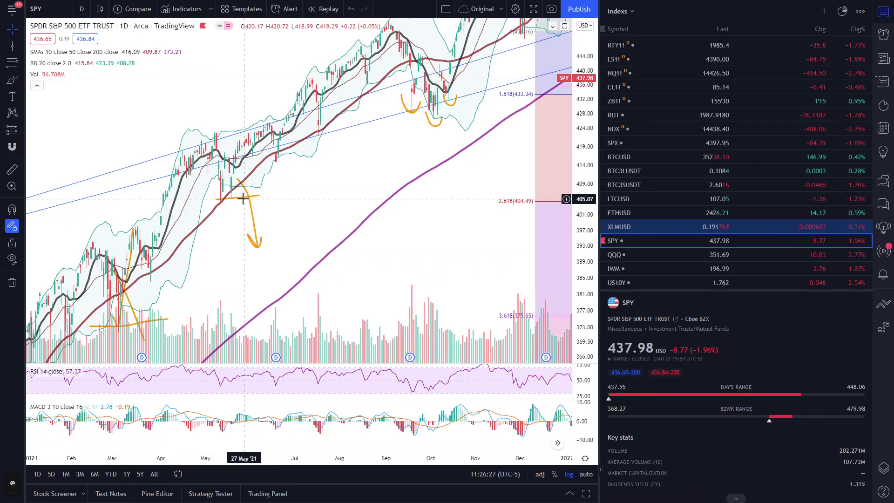
{"action": "left_click_drag", "start_coordinate": [319, 223], "coordinate": [379, 148]}
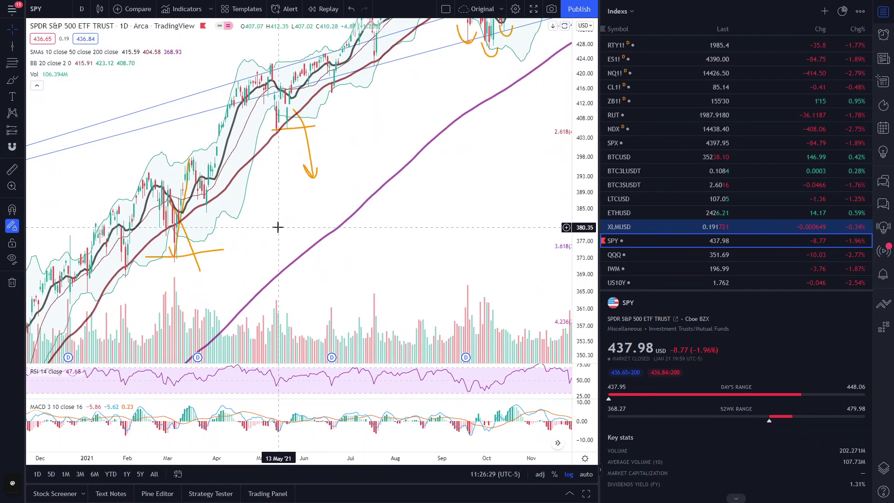
{"action": "left_click_drag", "start_coordinate": [260, 252], "coordinate": [295, 220]}
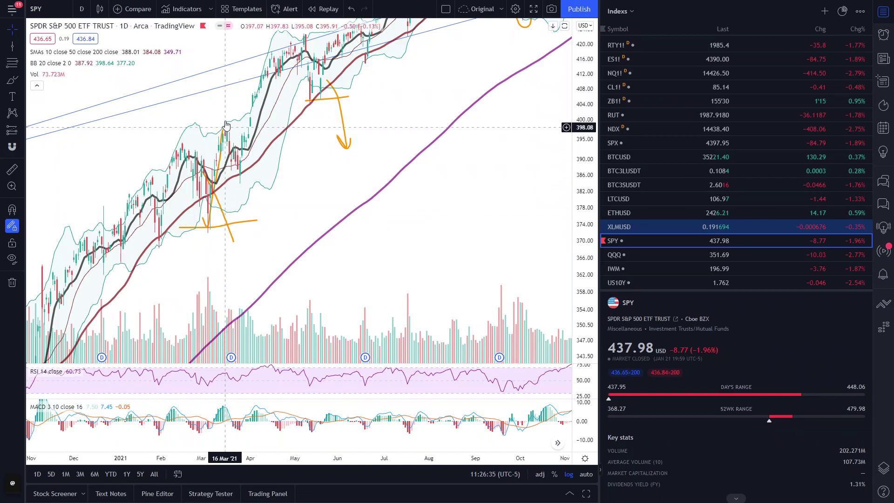
{"action": "left_click_drag", "start_coordinate": [426, 64], "coordinate": [285, 195]}
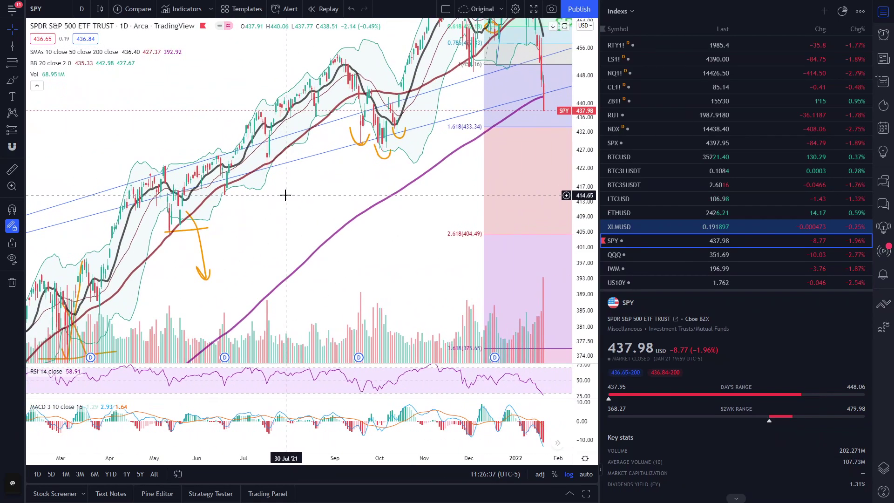
{"action": "left_click_drag", "start_coordinate": [343, 166], "coordinate": [302, 205]}
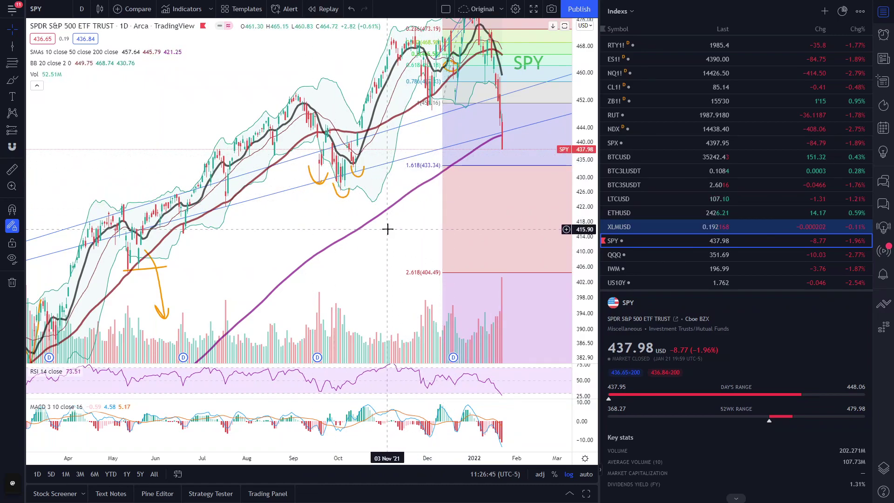
Step: Take a closer look at SPY's January 2022 candles around the 200-day moving average
{"action": "left_click_drag", "start_coordinate": [420, 225], "coordinate": [354, 263]}
{"action": "scroll", "coordinate": [460, 175], "scroll_direction": "up", "scroll_amount": 1}
{"action": "scroll", "coordinate": [460, 175], "scroll_direction": "up", "scroll_amount": 2}
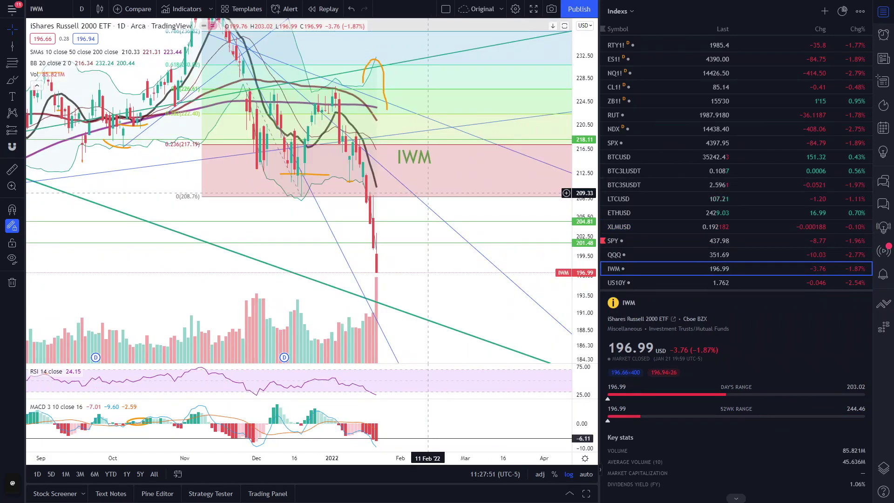
Step: Examine IWM's January 2022 breakdown on the daily chart and compare it with its 2021 trading range
{"action": "scroll", "coordinate": [378, 205], "scroll_direction": "up", "scroll_amount": 3}
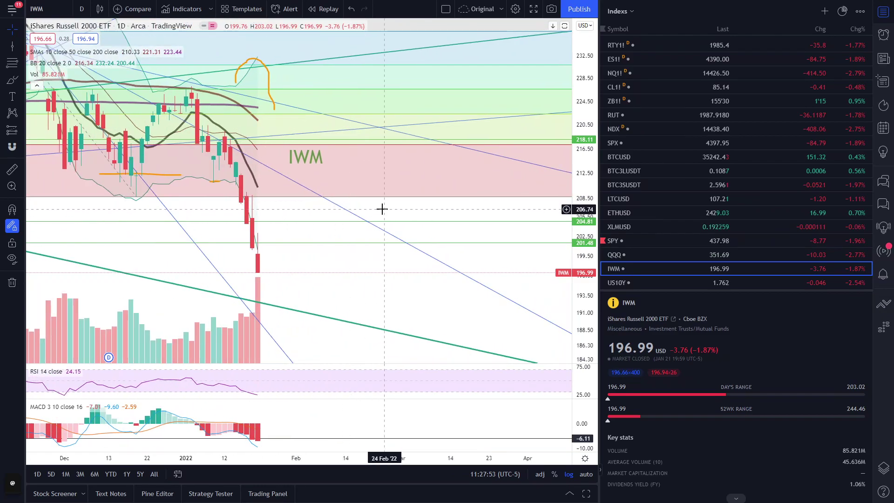
{"action": "left_click_drag", "start_coordinate": [248, 207], "coordinate": [344, 207]}
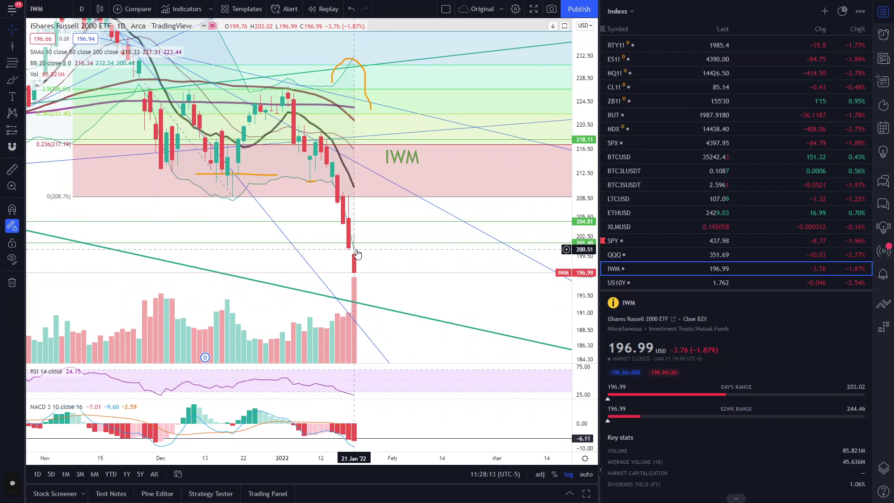
{"action": "scroll", "coordinate": [356, 254], "scroll_direction": "down", "scroll_amount": 10}
{"action": "scroll", "coordinate": [531, 277], "scroll_direction": "down", "scroll_amount": 2}
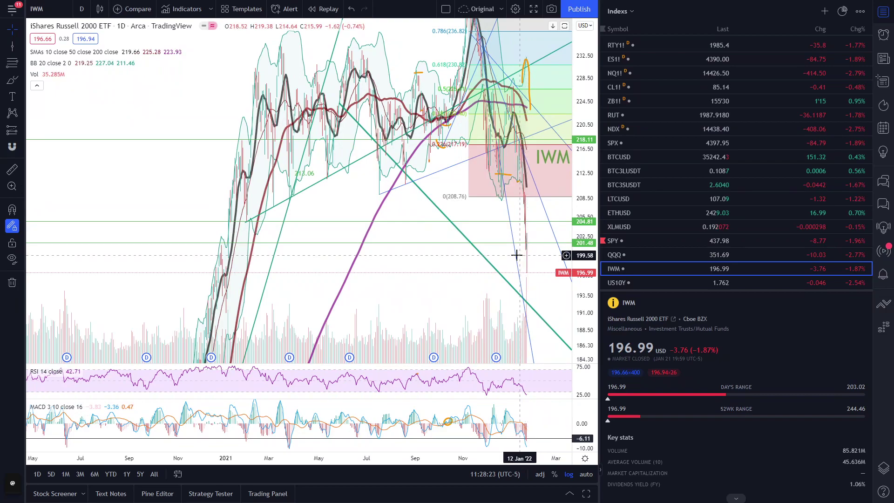
{"action": "scroll", "coordinate": [219, 263], "scroll_direction": "up", "scroll_amount": 5}
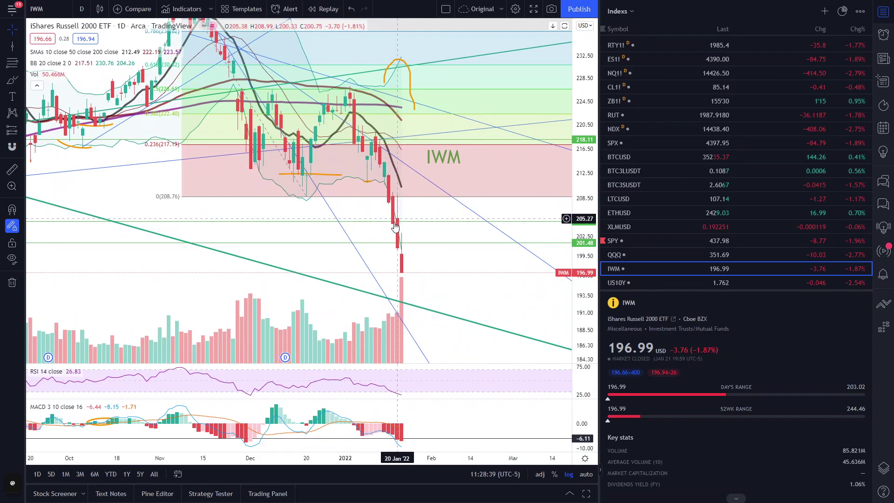
{"action": "scroll", "coordinate": [397, 278], "scroll_direction": "up", "scroll_amount": 3}
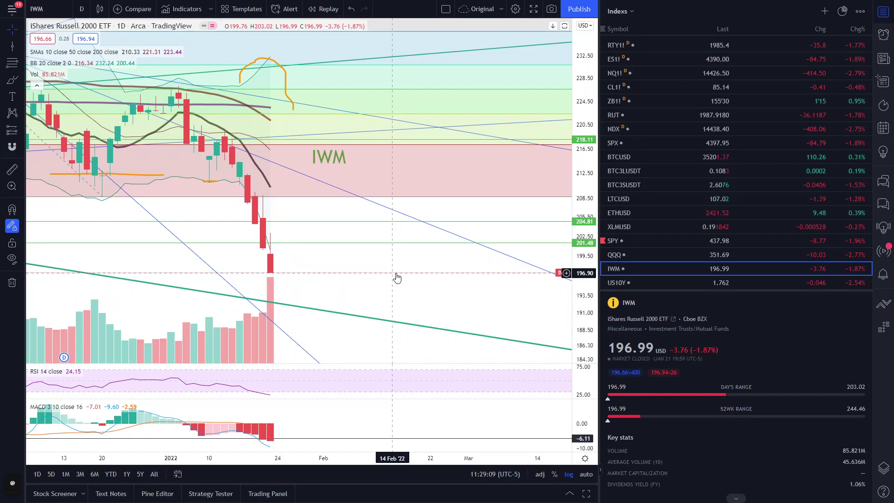
Step: Look back to IWM's mid-2021 price action and return to the January 2022 candles
{"action": "scroll", "coordinate": [425, 236], "scroll_direction": "down", "scroll_amount": 2}
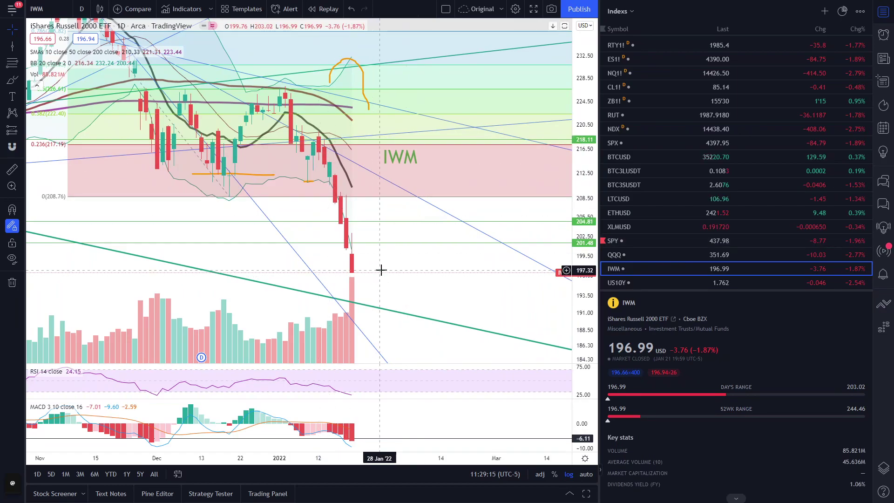
{"action": "scroll", "coordinate": [390, 295], "scroll_direction": "down", "scroll_amount": 1}
{"action": "scroll", "coordinate": [419, 305], "scroll_direction": "down", "scroll_amount": 2}
{"action": "scroll", "coordinate": [435, 296], "scroll_direction": "down", "scroll_amount": 1}
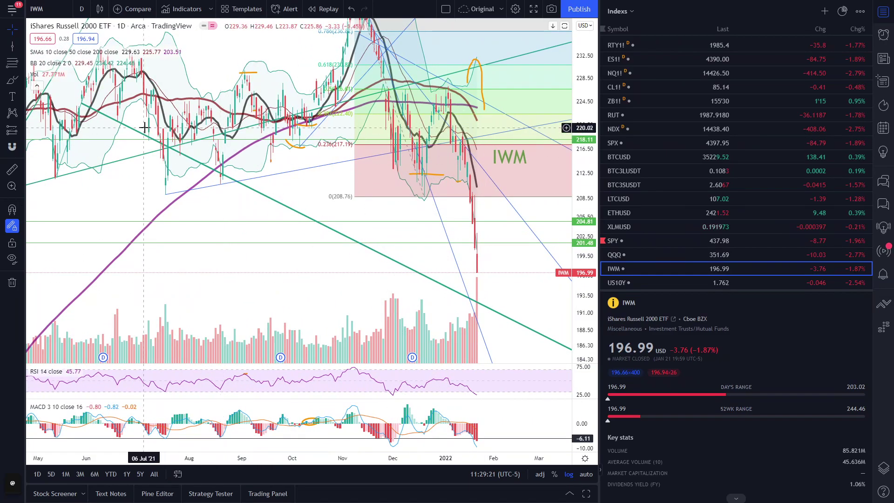
{"action": "scroll", "coordinate": [479, 299], "scroll_direction": "up", "scroll_amount": 2}
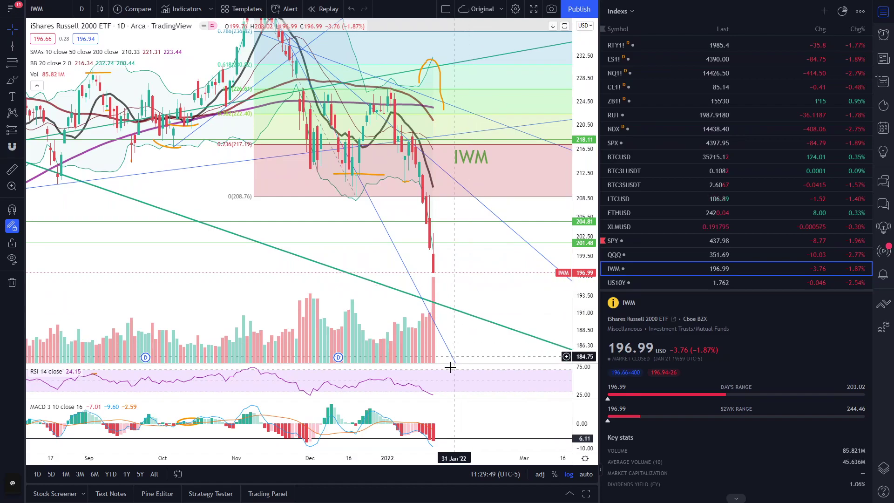
Step: Inspect IWM's latest candles against the 204.81 and 201.48 horizontal lines and the descending green trendline
{"action": "scroll", "coordinate": [433, 271], "scroll_direction": "up", "scroll_amount": 3}
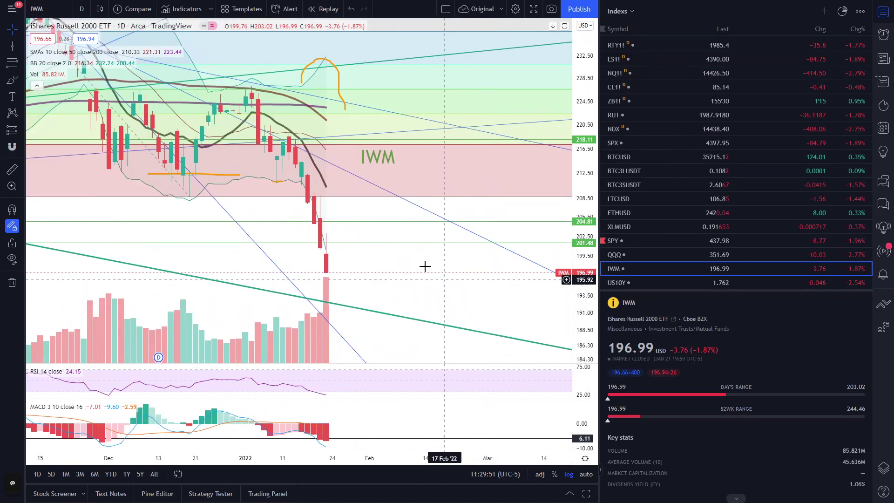
{"action": "left_click_drag", "start_coordinate": [377, 261], "coordinate": [427, 281]}
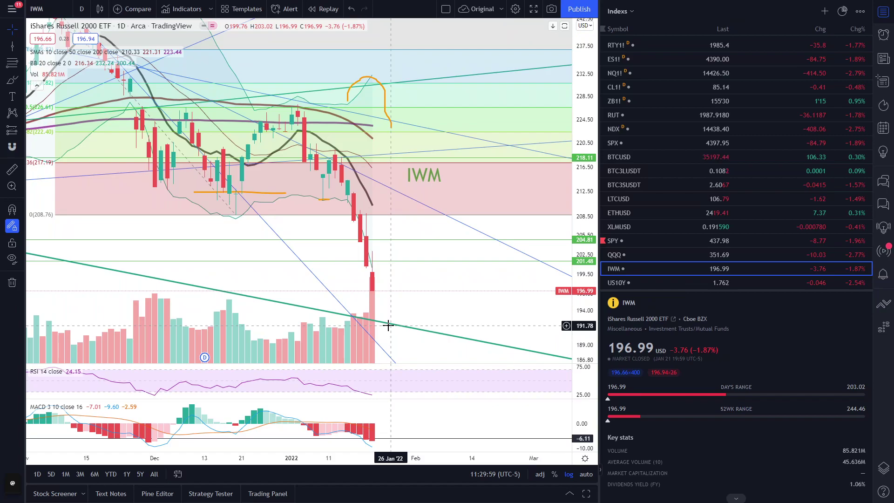
{"action": "left_click", "coordinate": [423, 262]}
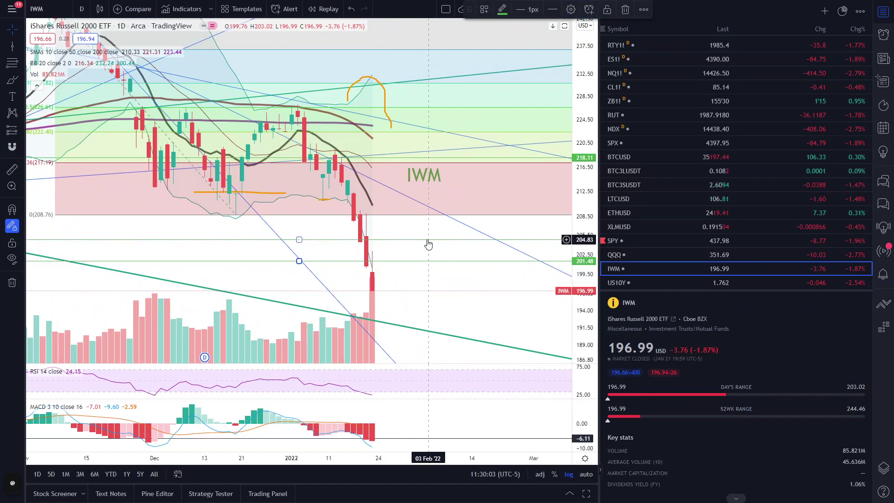
{"action": "left_click", "coordinate": [433, 270]}
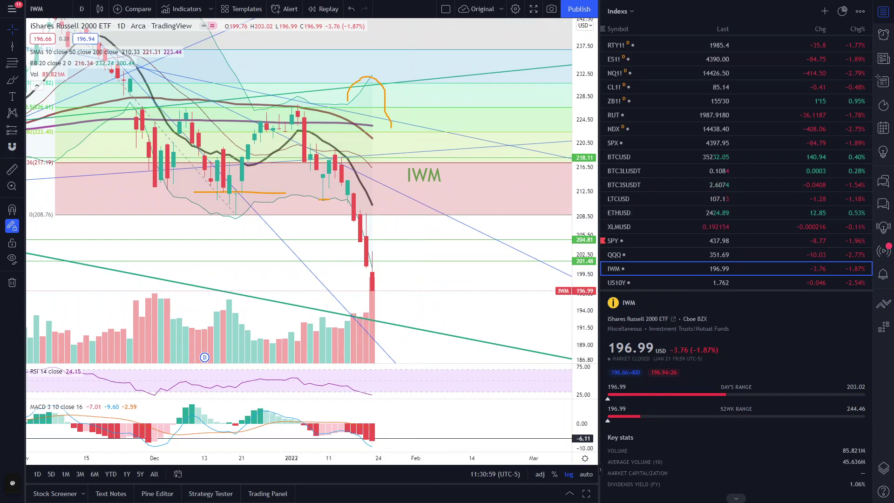
Step: Advance through the Indexes watchlist from IWM to the AAPL daily chart
{"action": "key", "text": "Down"}
{"action": "key", "text": "Down"}
{"action": "key", "text": "Down"}
{"action": "key", "text": "Down"}
{"action": "key", "text": "Down"}
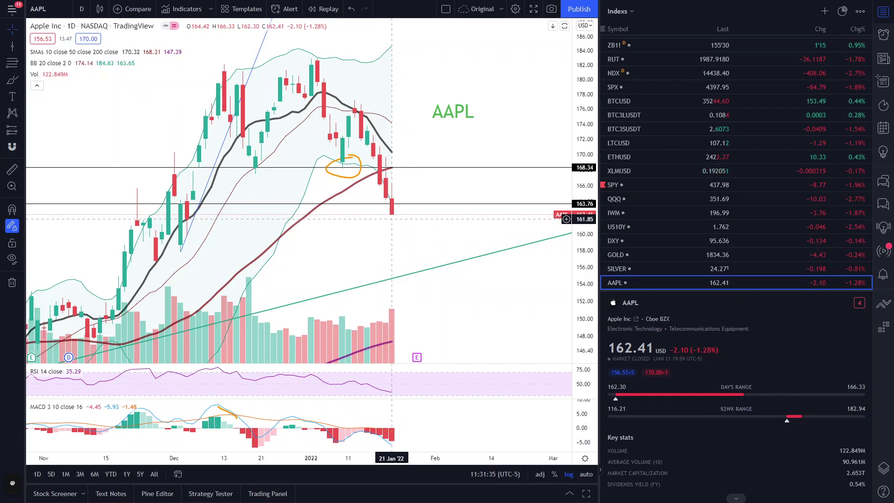
Step: Examine AAPL's January 2022 decline against the 200-day moving average, the 163.76 horizontal line and the MACD
{"action": "left_click_drag", "start_coordinate": [416, 230], "coordinate": [431, 154]}
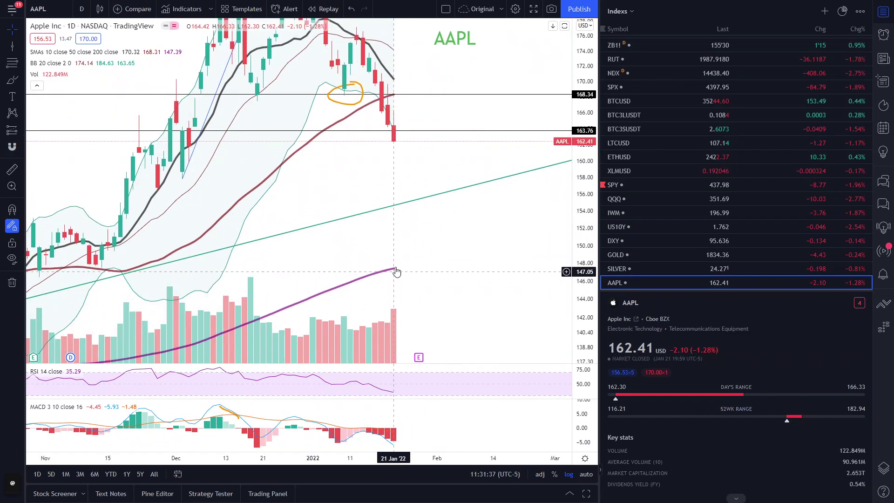
{"action": "left_click_drag", "start_coordinate": [420, 257], "coordinate": [422, 324]}
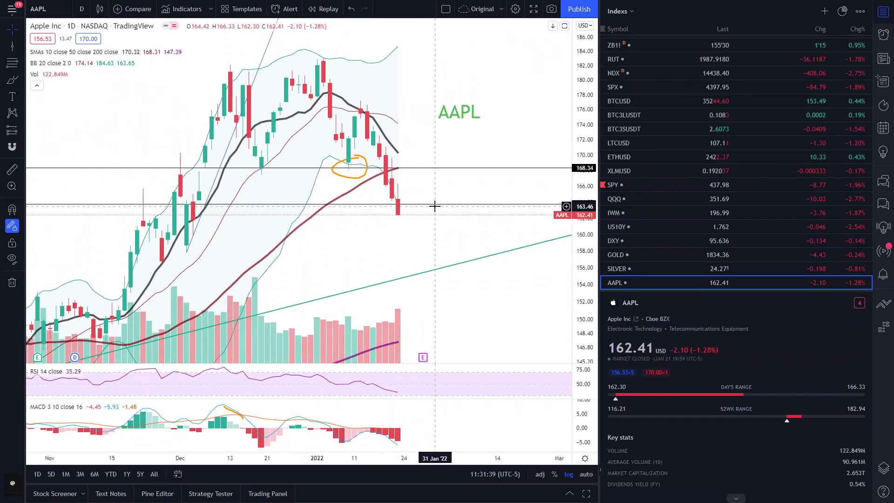
{"action": "left_click", "coordinate": [450, 206]}
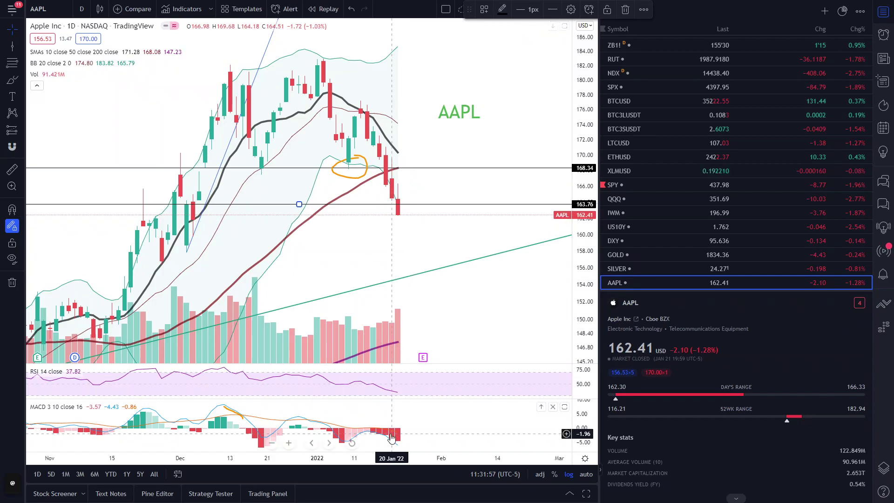
{"action": "left_click", "coordinate": [417, 435]}
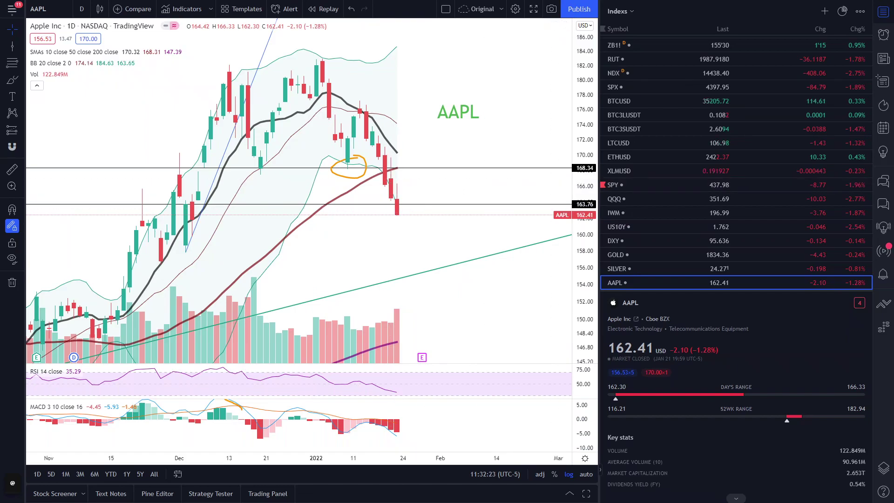
Step: Check the January 24th, 2022 earnings calendar image and view the Jan 23 - Jan 29 economic events on forexfactory.com in a new browser tab
{"action": "key", "text": "ctrl+3"}
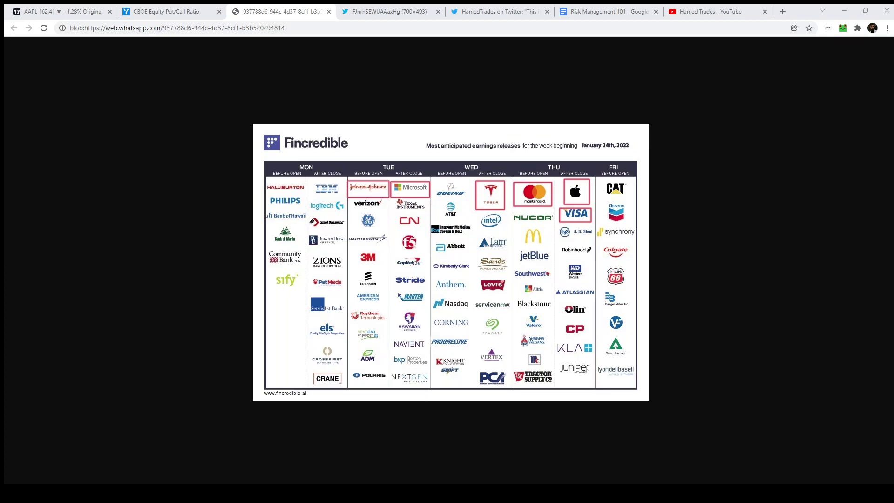
{"action": "left_click", "coordinate": [781, 14]}
{"action": "type", "text": "forexfactory.com"}
{"action": "key", "text": "Return"}
{"action": "scroll", "coordinate": [331, 307], "scroll_direction": "down", "scroll_amount": 1}
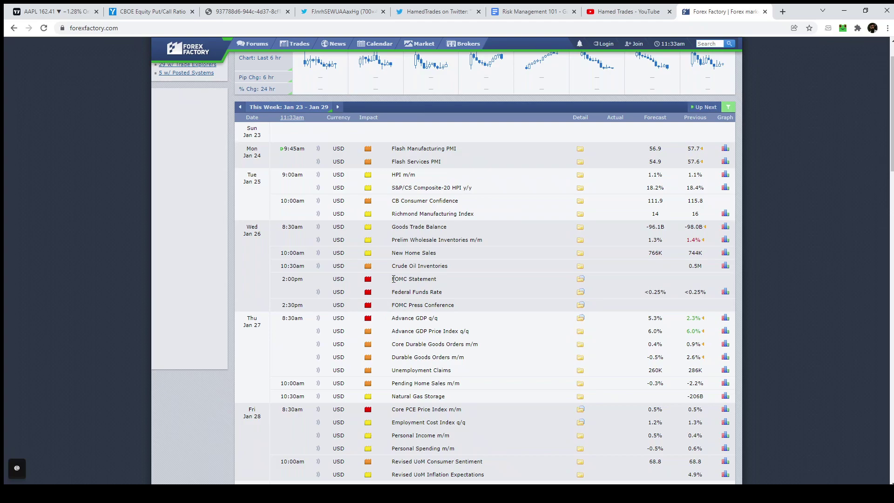
Step: Recheck the weekly earnings calendar image and return to AAPL's chart to inspect its latest candles near the 163.76 line
{"action": "left_click", "coordinate": [228, 7]}
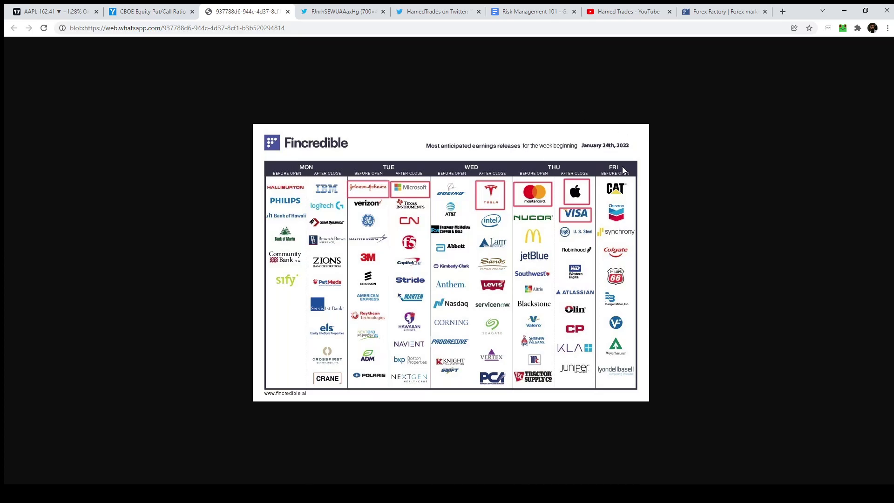
{"action": "left_click", "coordinate": [51, 11]}
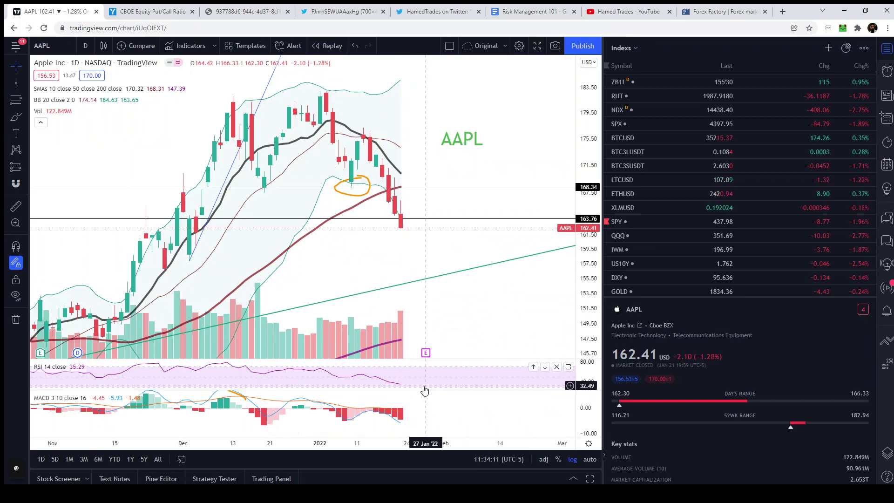
{"action": "left_click_drag", "start_coordinate": [401, 210], "coordinate": [377, 158]}
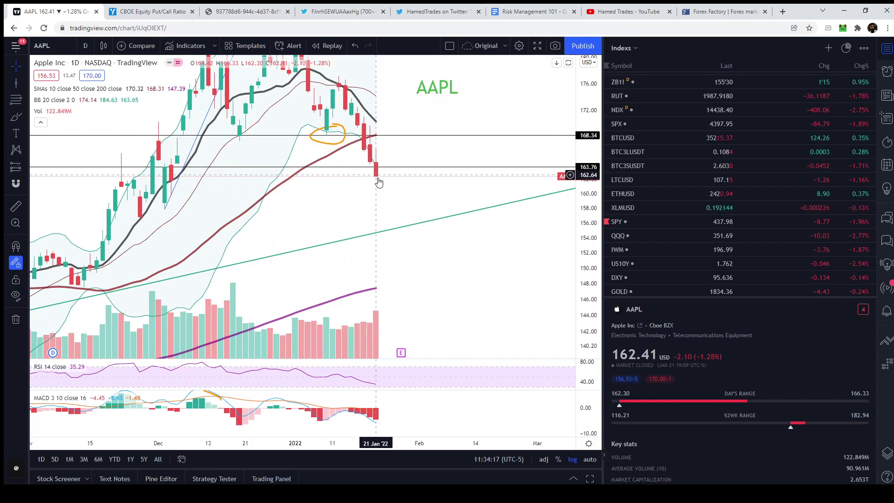
{"action": "left_click_drag", "start_coordinate": [427, 196], "coordinate": [435, 235]}
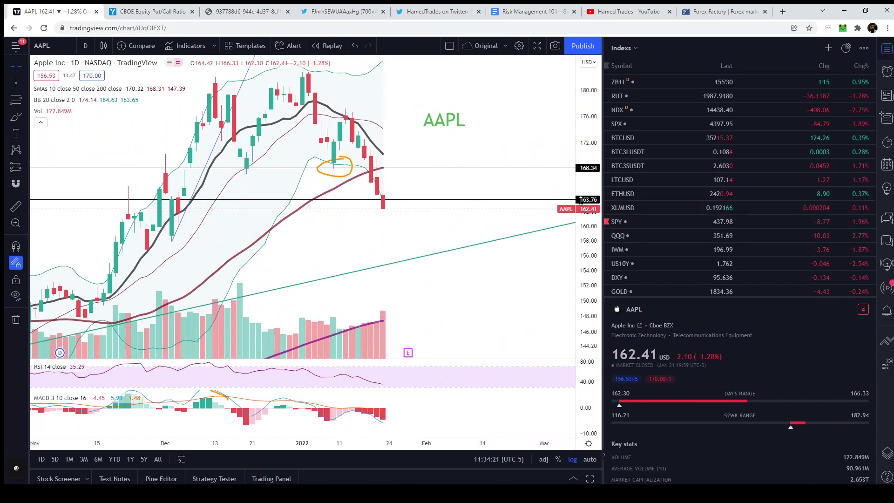
{"action": "left_click", "coordinate": [514, 199]}
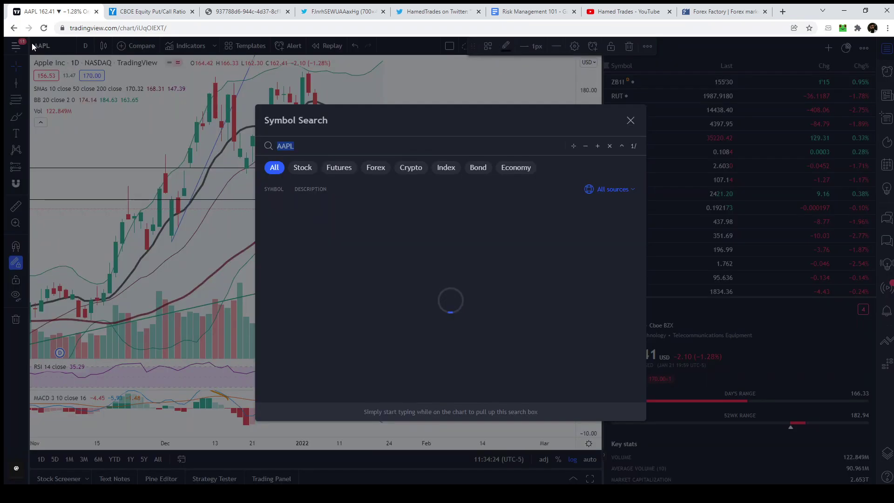
Step: Load the MSFT chart and examine its January 2022 decline against the 200-day moving average, the 297.97 line, RSI and MACD
{"action": "left_click", "coordinate": [33, 45]}
{"action": "type", "text": "msft"}
{"action": "key", "text": "Return"}
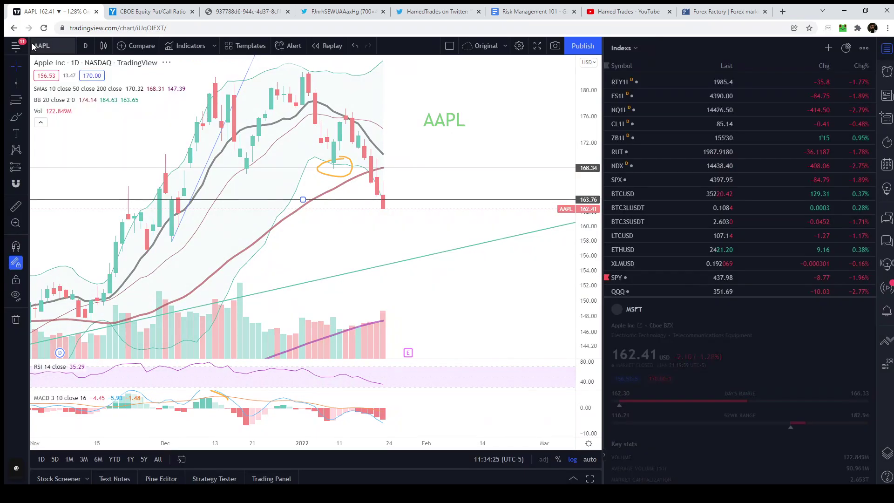
{"action": "left_click_drag", "start_coordinate": [420, 110], "coordinate": [421, 37]}
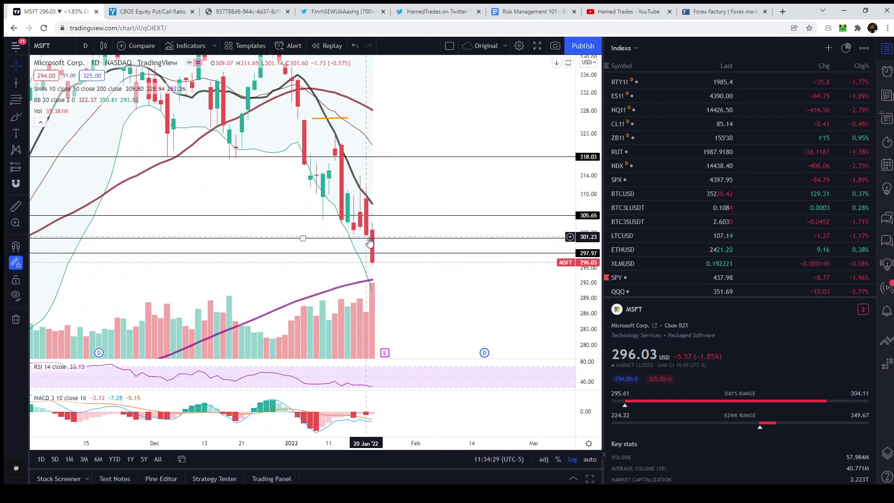
{"action": "left_click_drag", "start_coordinate": [375, 270], "coordinate": [356, 236]}
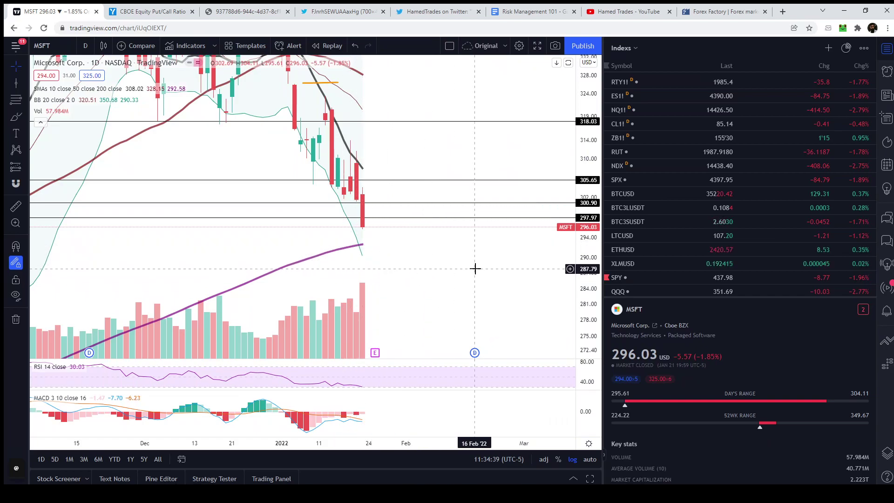
{"action": "left_click", "coordinate": [500, 222]}
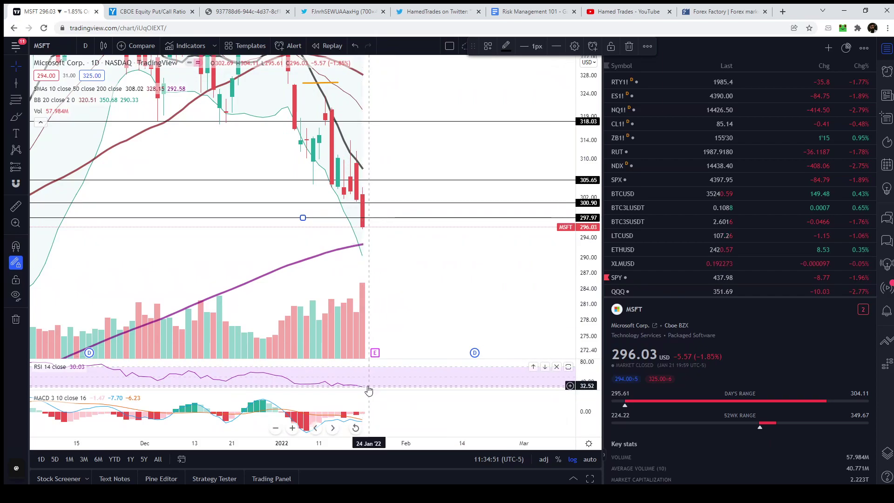
{"action": "left_click_drag", "start_coordinate": [413, 415], "coordinate": [414, 401]}
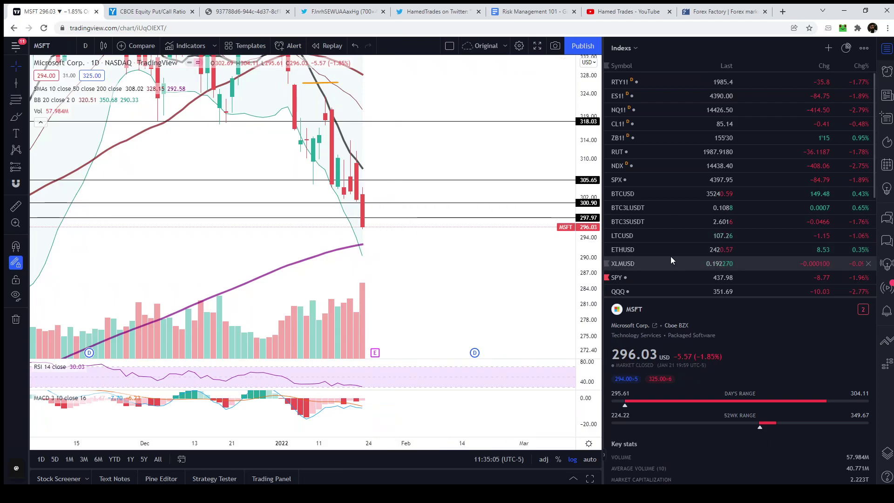
Step: Load the GOOG chart and examine its latest January 2022 candles against the 200-day moving average and the 2660.00 line
{"action": "left_click", "coordinate": [55, 47]}
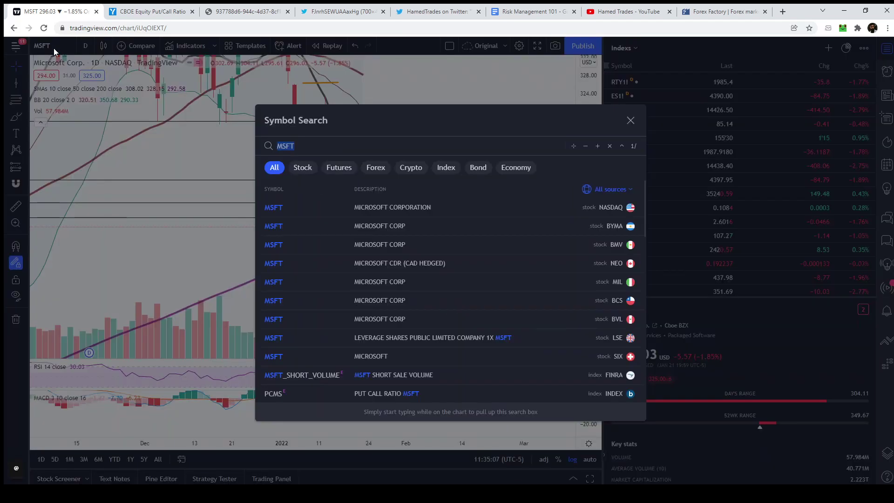
{"action": "key", "text": "Escape"}
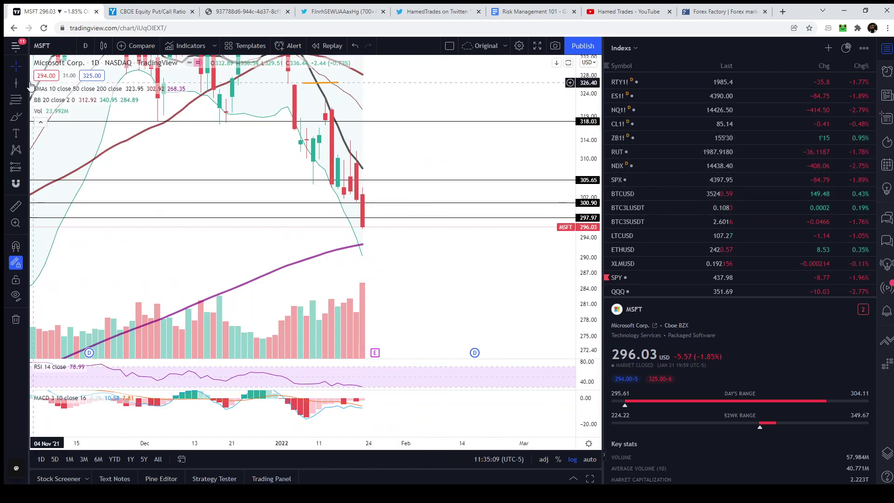
{"action": "left_click", "coordinate": [58, 40]}
{"action": "type", "text": "G"}
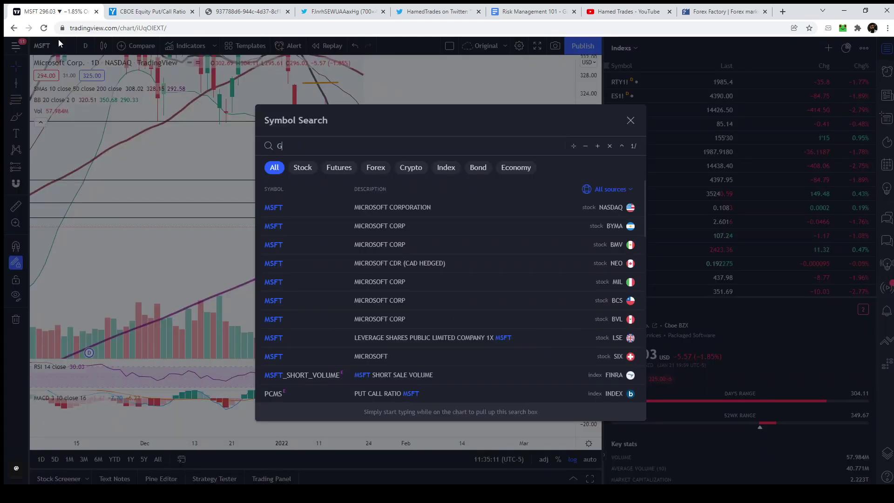
{"action": "type", "text": "OOG"}
{"action": "key", "text": "Return"}
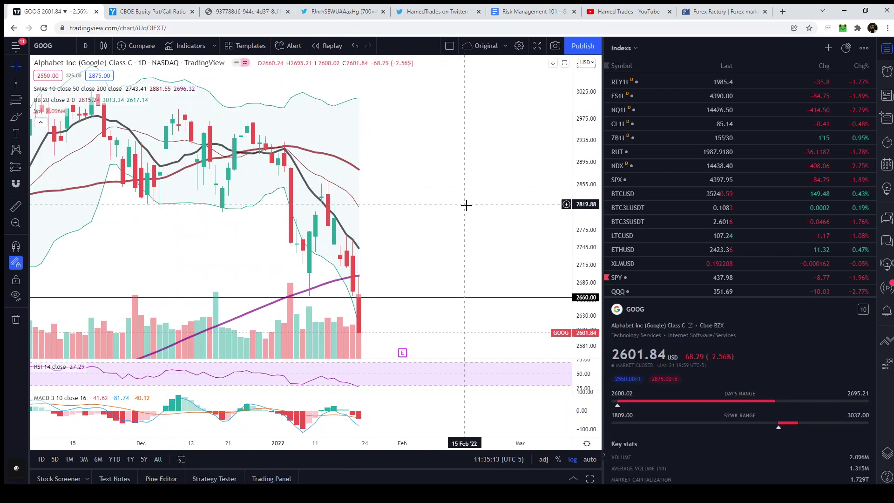
{"action": "left_click_drag", "start_coordinate": [467, 204], "coordinate": [455, 138]}
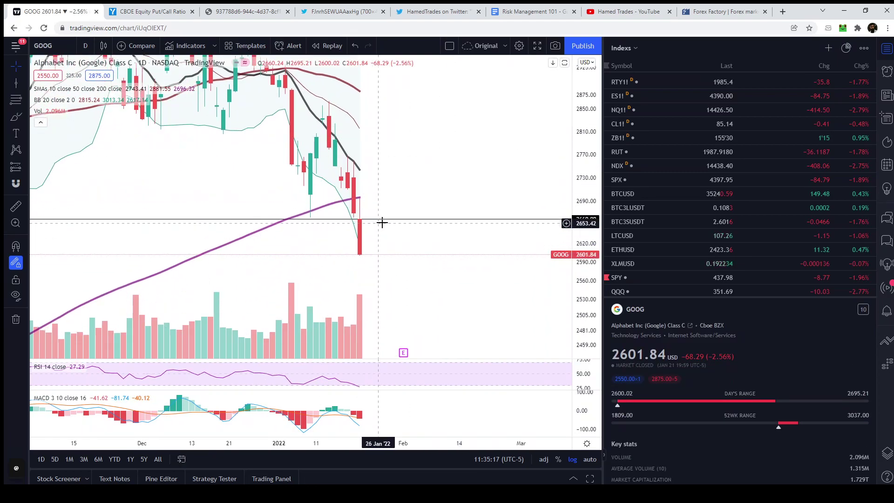
Step: Examine GOOG's price history from July 2021 around the 2660.00 line and the 200-day moving average
{"action": "left_click", "coordinate": [506, 222]}
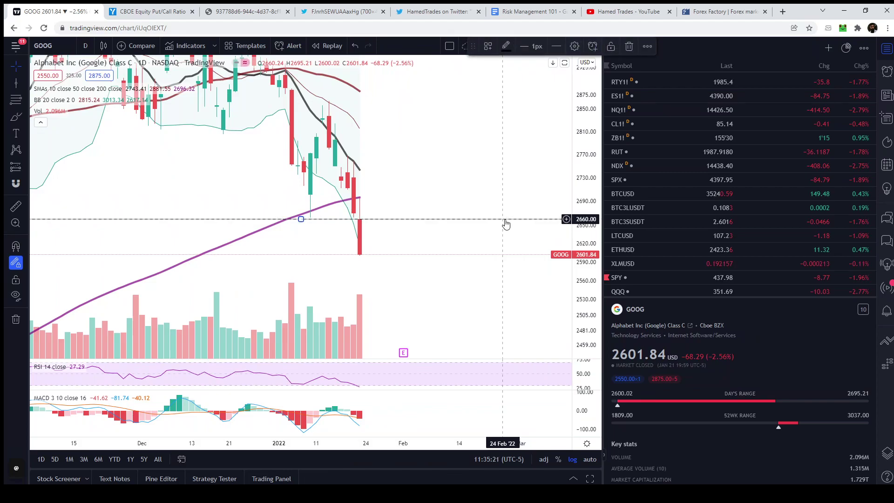
{"action": "scroll", "coordinate": [452, 299], "scroll_direction": "down", "scroll_amount": 2}
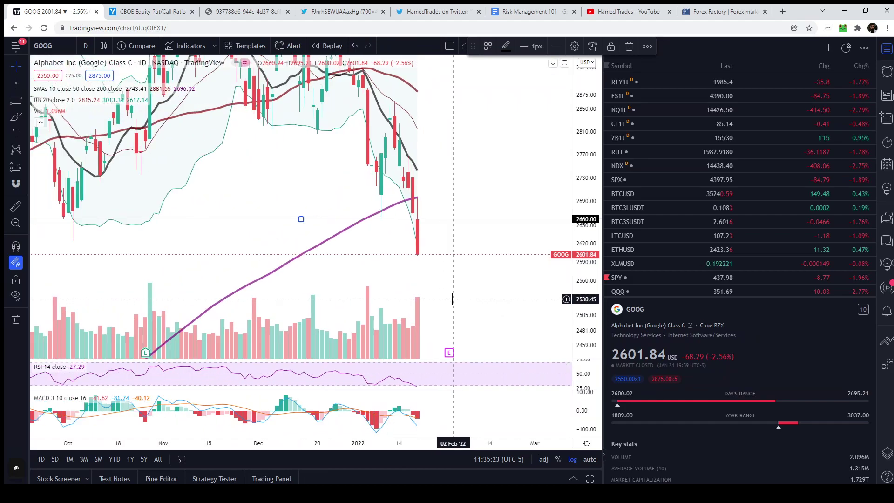
{"action": "scroll", "coordinate": [460, 294], "scroll_direction": "down", "scroll_amount": 2}
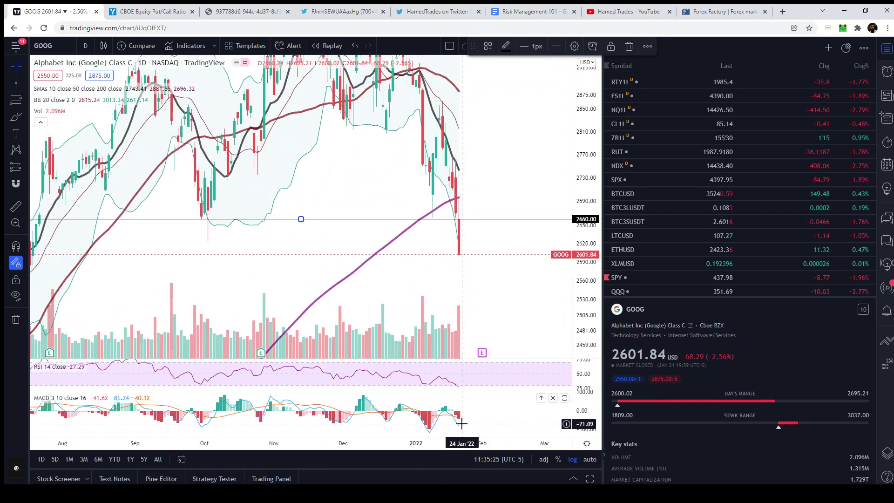
{"action": "scroll", "coordinate": [461, 423], "scroll_direction": "down", "scroll_amount": 1}
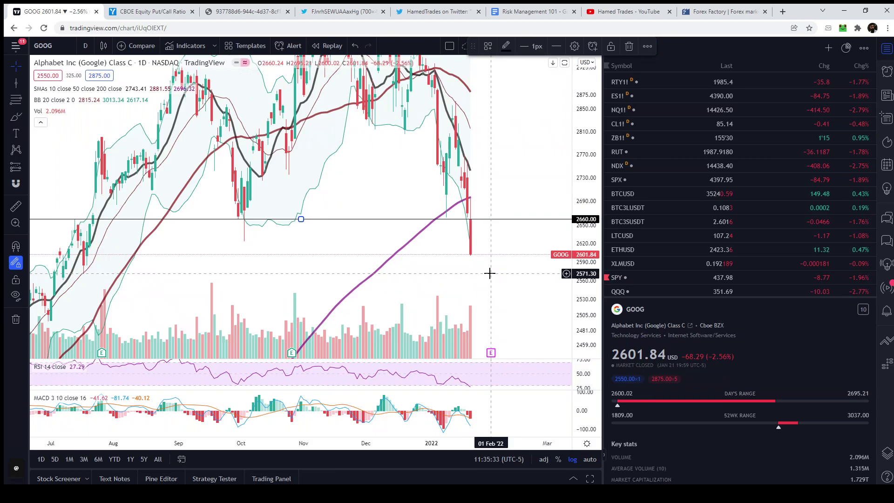
{"action": "scroll", "coordinate": [489, 273], "scroll_direction": "up", "scroll_amount": 5}
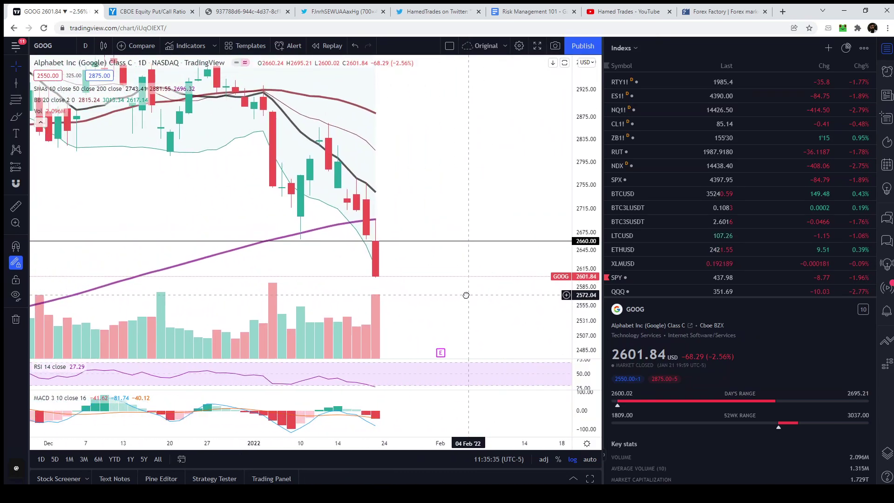
Step: Load the AMZN chart and bring its January 2022 candles into view
{"action": "left_click", "coordinate": [70, 46]}
{"action": "type", "text": "A"}
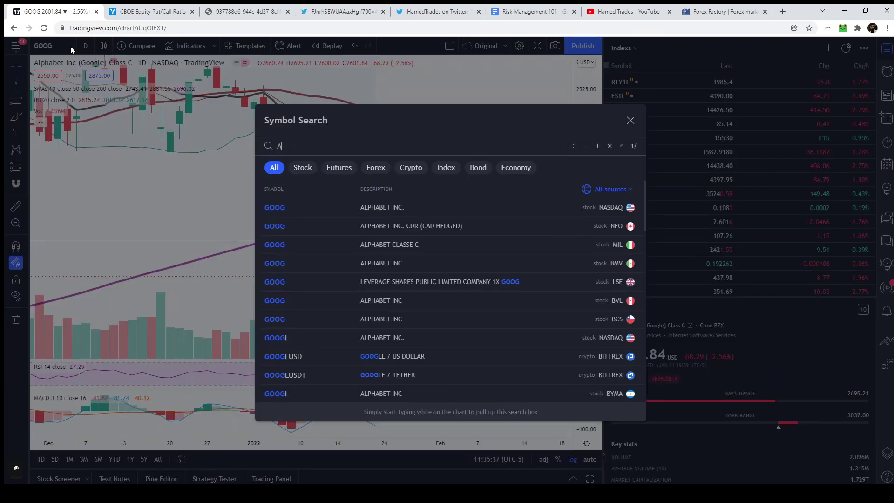
{"action": "type", "text": "MZN"}
{"action": "key", "text": "Return"}
{"action": "left_click_drag", "start_coordinate": [477, 244], "coordinate": [477, 241]}
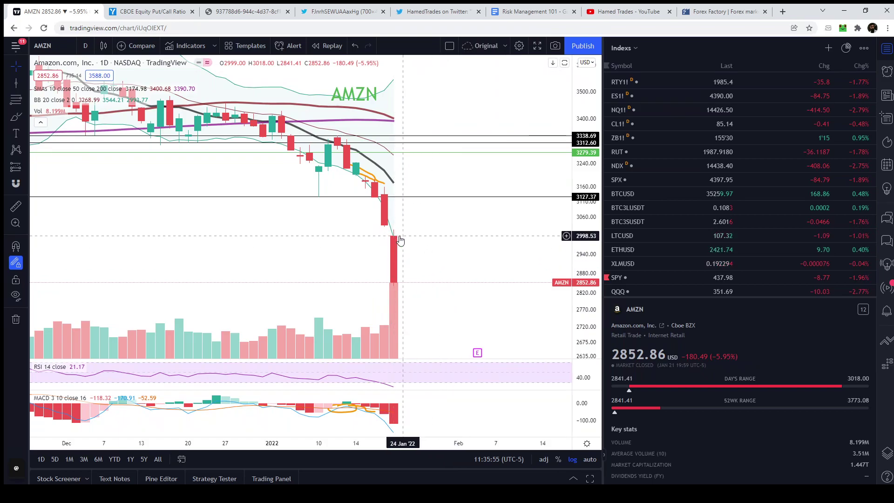
Step: Examine AMZN's drop below the 3127.37 line against its moving averages, RSI and MACD, including the price area beneath the latest candle
{"action": "scroll", "coordinate": [457, 285], "scroll_direction": "up", "scroll_amount": 3}
{"action": "scroll", "coordinate": [461, 284], "scroll_direction": "down", "scroll_amount": 3}
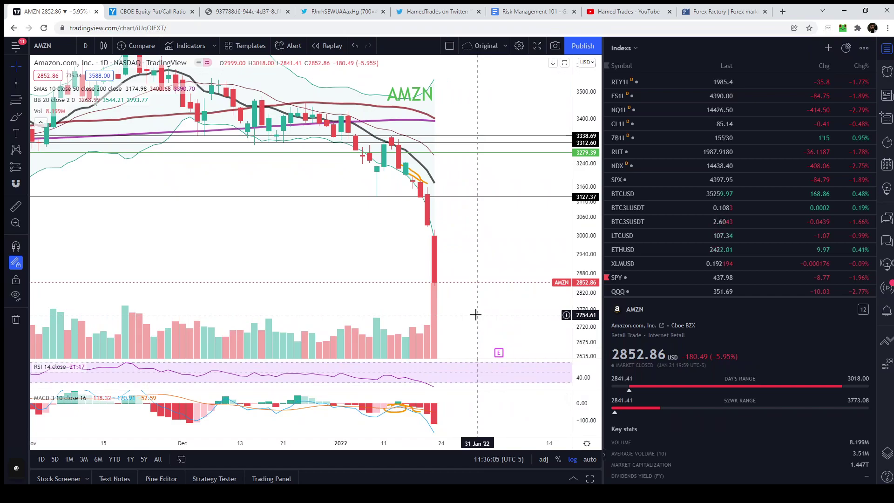
{"action": "scroll", "coordinate": [476, 314], "scroll_direction": "up", "scroll_amount": 5}
{"action": "scroll", "coordinate": [475, 313], "scroll_direction": "down", "scroll_amount": 4}
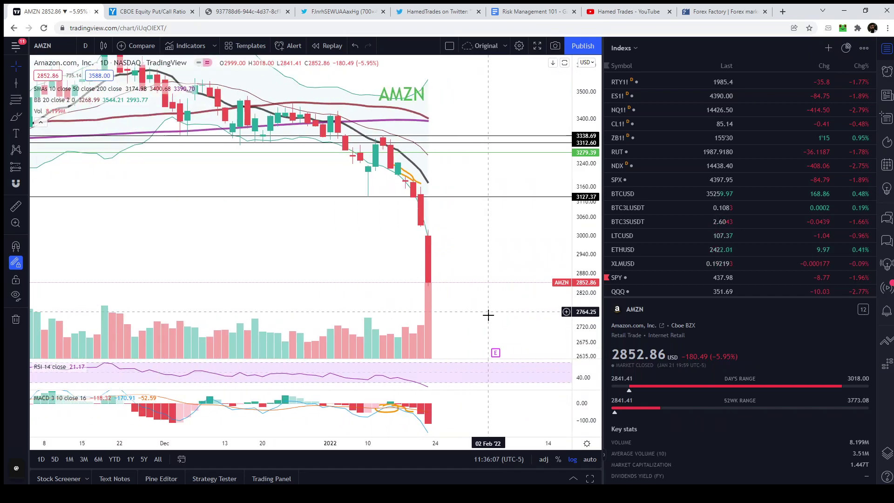
{"action": "left_click_drag", "start_coordinate": [455, 319], "coordinate": [475, 260]}
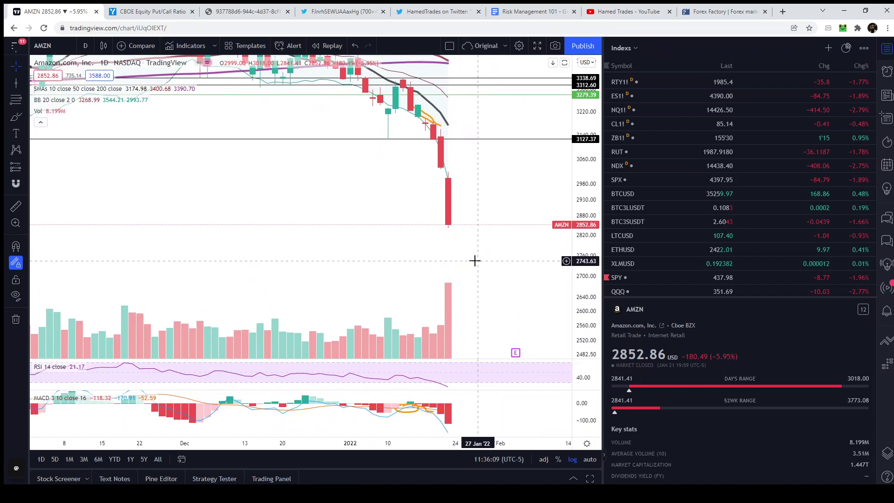
{"action": "scroll", "coordinate": [512, 219], "scroll_direction": "down", "scroll_amount": 2}
{"action": "left_click_drag", "start_coordinate": [587, 188], "coordinate": [592, 209]}
{"action": "scroll", "coordinate": [523, 240], "scroll_direction": "up", "scroll_amount": 2}
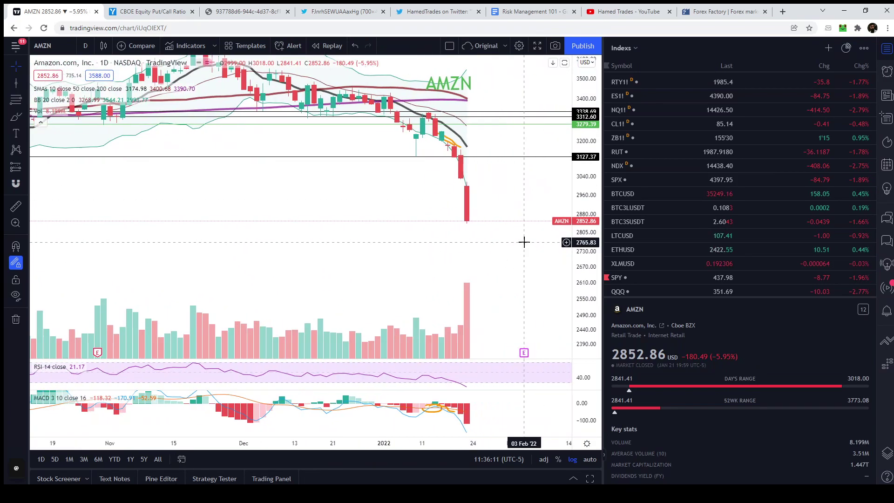
{"action": "left_click_drag", "start_coordinate": [485, 197], "coordinate": [513, 232]}
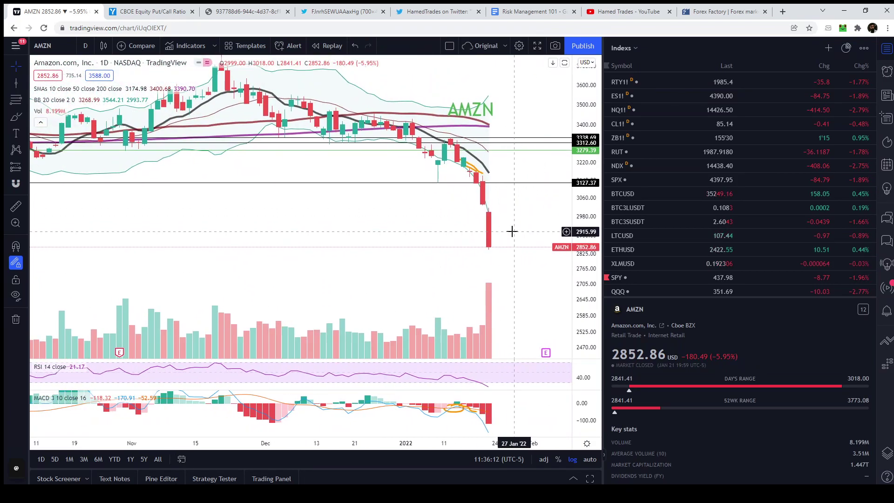
Step: Load the TSLA chart and examine its latest candles against the nearest horizontal support line and the 200-day moving average
{"action": "left_click", "coordinate": [50, 44]}
{"action": "type", "text": "TSLA"}
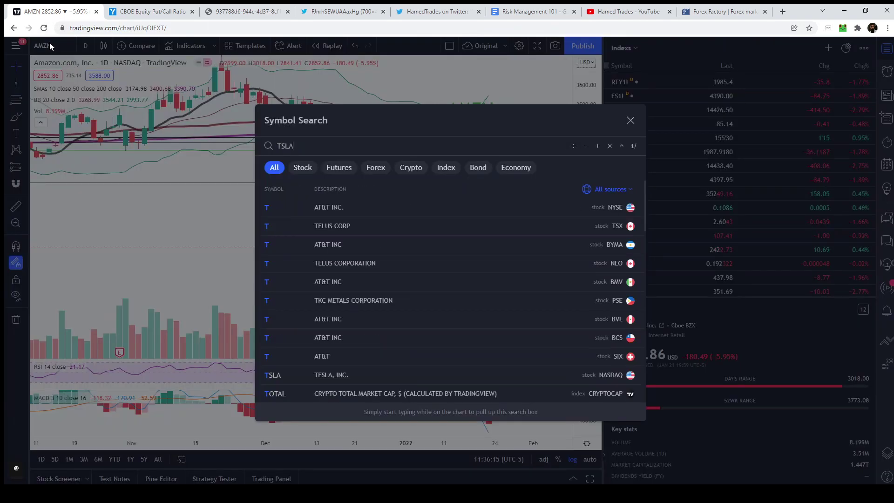
{"action": "key", "text": "Return"}
{"action": "left_click_drag", "start_coordinate": [512, 231], "coordinate": [438, 233]}
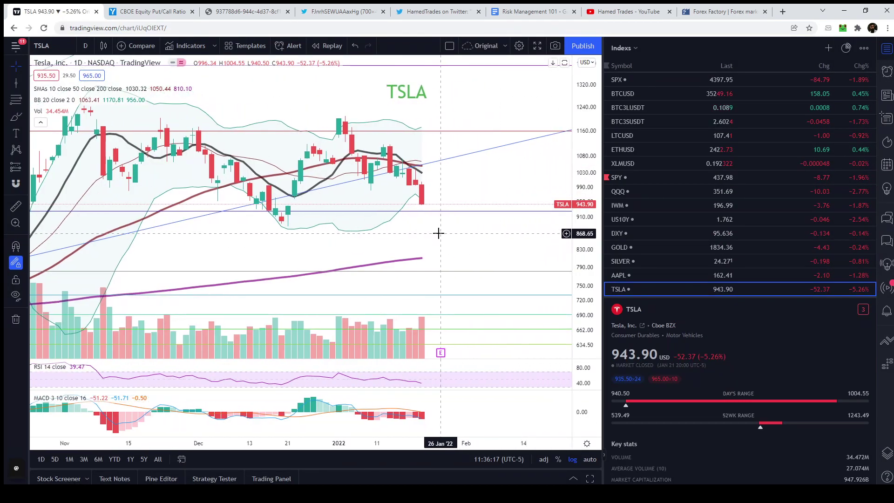
{"action": "left_click", "coordinate": [448, 216]}
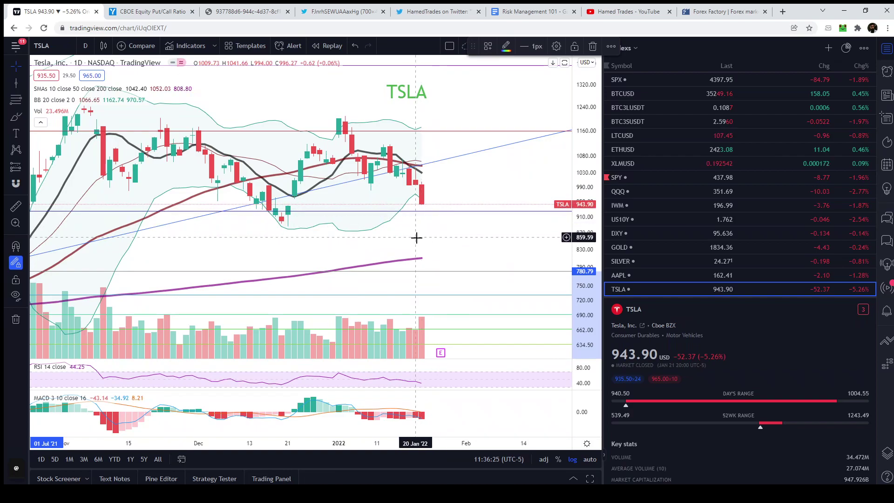
{"action": "scroll", "coordinate": [433, 216], "scroll_direction": "up", "scroll_amount": 3}
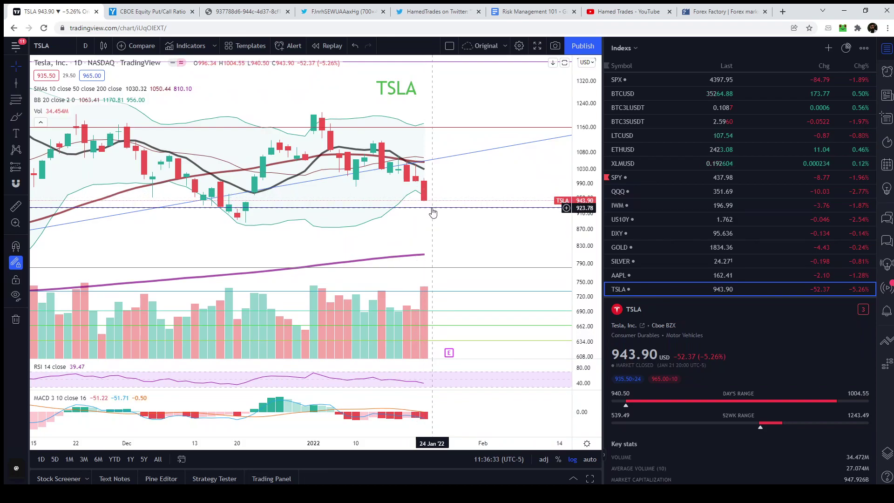
{"action": "left_click", "coordinate": [431, 208]}
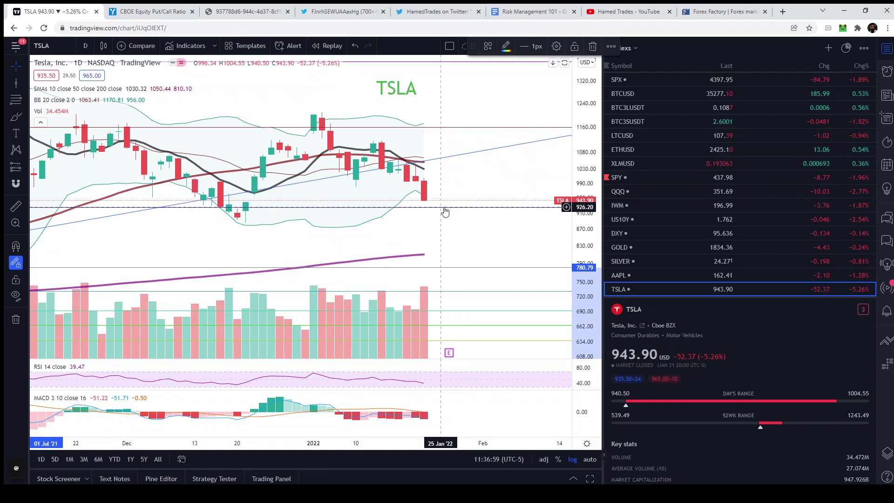
Step: Load the ZB1! T-Bond Futures chart and move its "30 YR BONDS" label clear of the price scale
{"action": "scroll", "coordinate": [642, 233], "scroll_direction": "up", "scroll_amount": 4}
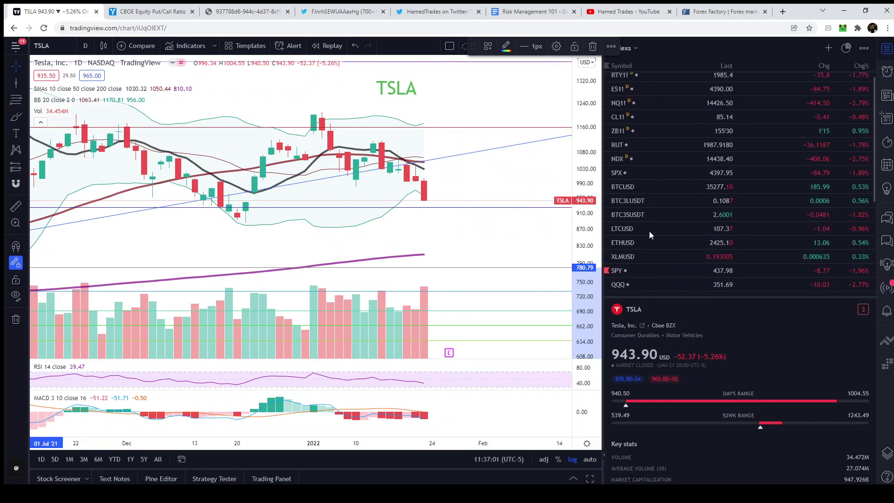
{"action": "left_click", "coordinate": [638, 131]}
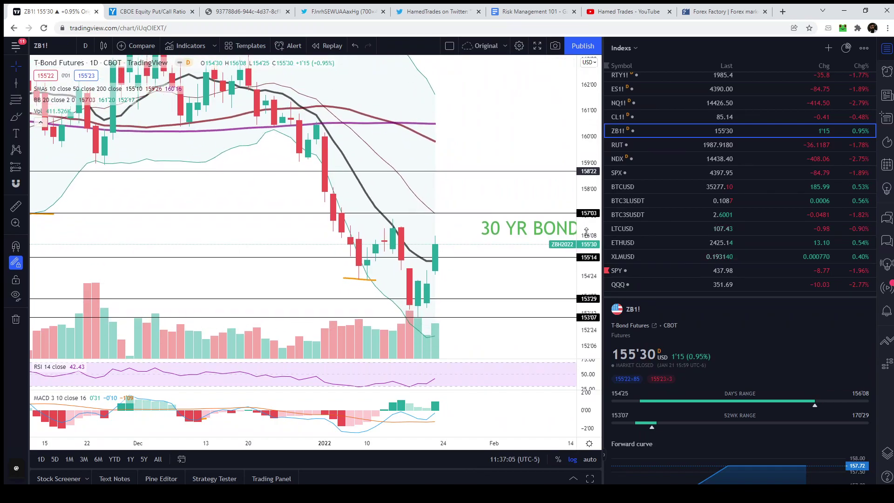
{"action": "mouse_move", "coordinate": [459, 351]}
{"action": "left_mouse_down"}
{"action": "mouse_move", "coordinate": [458, 332]}
{"action": "mouse_move", "coordinate": [460, 341]}
{"action": "left_mouse_up"}
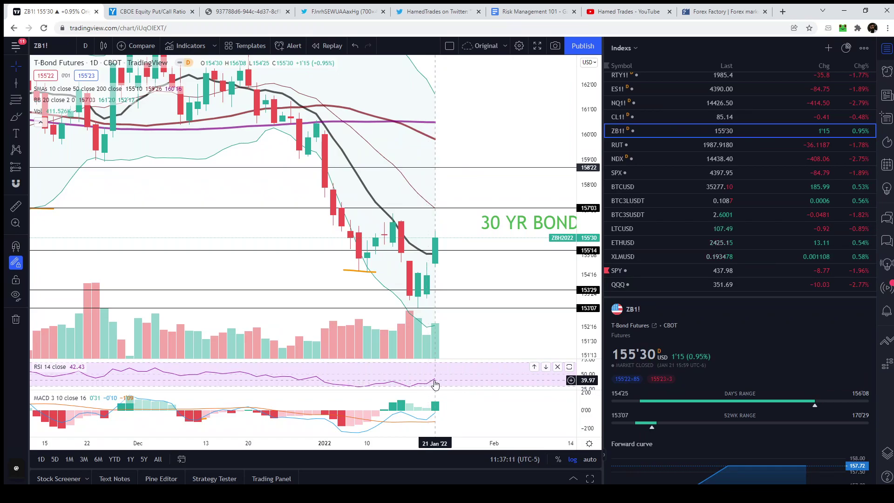
{"action": "left_click_drag", "start_coordinate": [515, 233], "coordinate": [473, 198]}
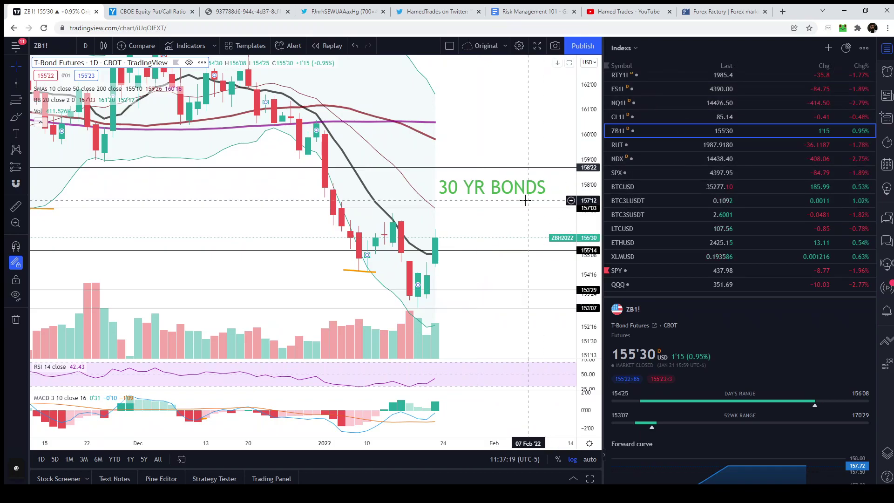
Step: Circle the latest RSI upturn with the orange brush, and trace then delete a stroke along the newest rebound candles
{"action": "left_click", "coordinate": [16, 116]}
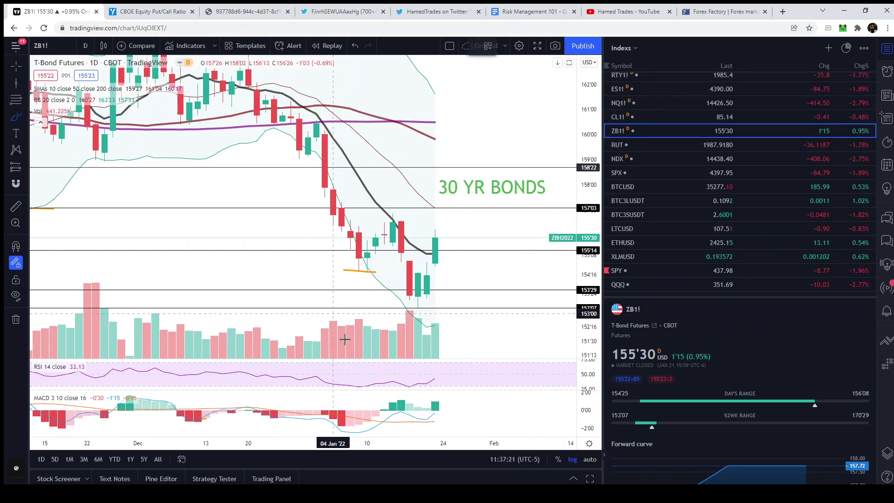
{"action": "mouse_move", "coordinate": [443, 376]}
{"action": "left_mouse_down"}
{"action": "mouse_move", "coordinate": [410, 373]}
{"action": "mouse_move", "coordinate": [401, 388]}
{"action": "mouse_move", "coordinate": [444, 373]}
{"action": "left_mouse_up"}
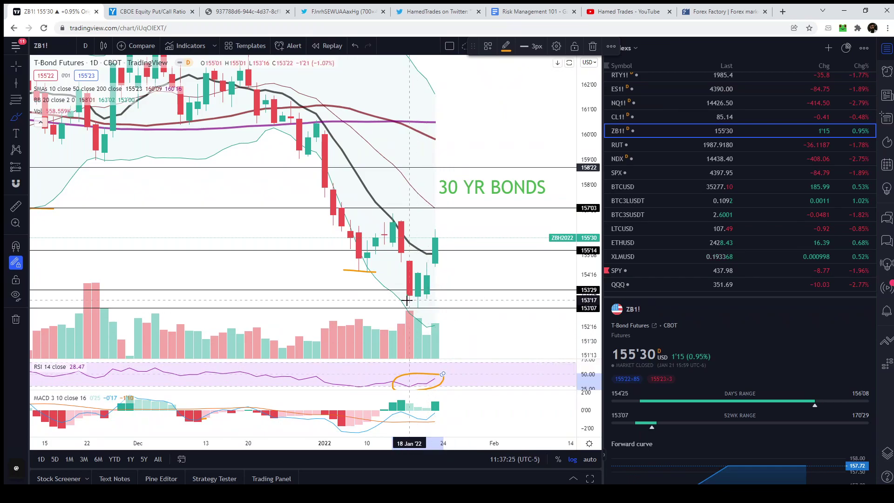
{"action": "mouse_move", "coordinate": [410, 304]}
{"action": "left_mouse_down"}
{"action": "mouse_move", "coordinate": [427, 292]}
{"action": "mouse_move", "coordinate": [444, 236]}
{"action": "left_mouse_up"}
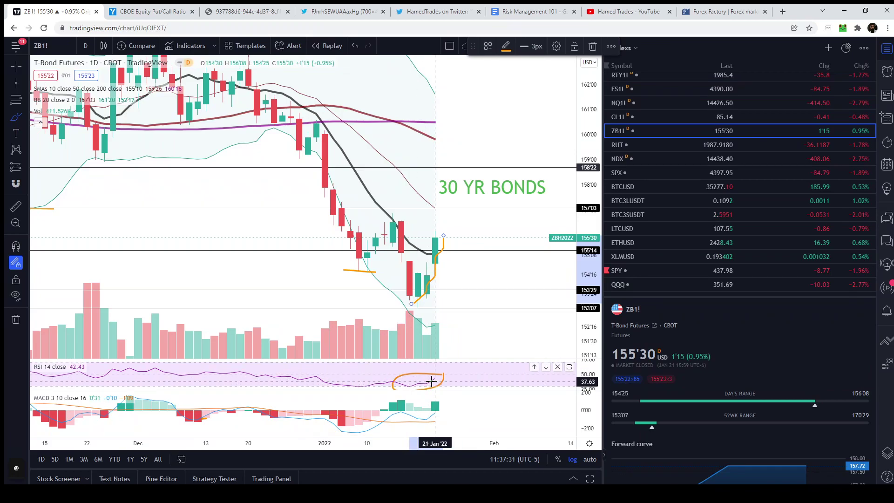
{"action": "key", "text": "Delete"}
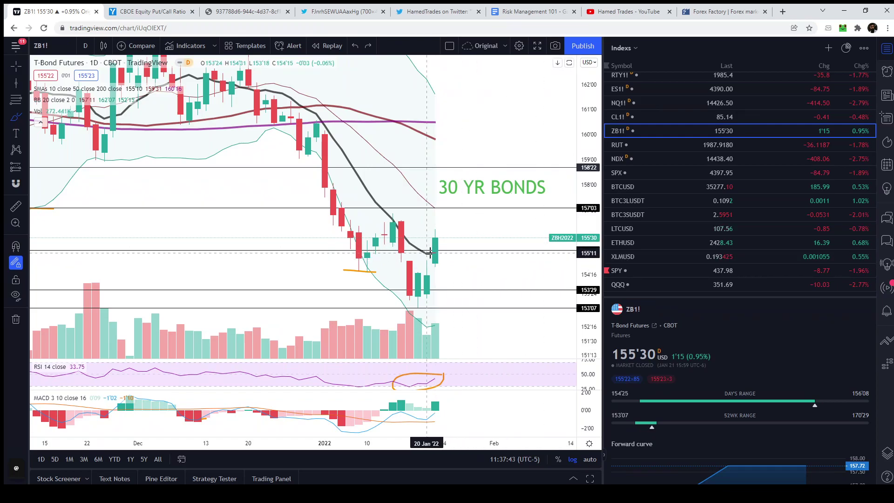
Step: Circle the middle Bollinger band at the 157'03 line and brush a projected path from there down past the 153'07 line
{"action": "mouse_move", "coordinate": [435, 201]}
{"action": "left_mouse_down"}
{"action": "mouse_move", "coordinate": [457, 202]}
{"action": "mouse_move", "coordinate": [454, 215]}
{"action": "mouse_move", "coordinate": [459, 202]}
{"action": "left_mouse_up"}
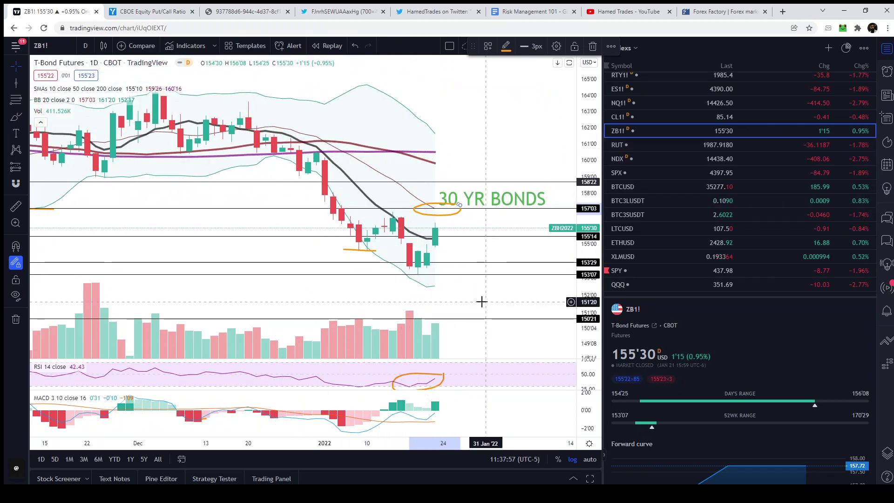
{"action": "scroll", "coordinate": [569, 281], "scroll_direction": "down", "scroll_amount": 1}
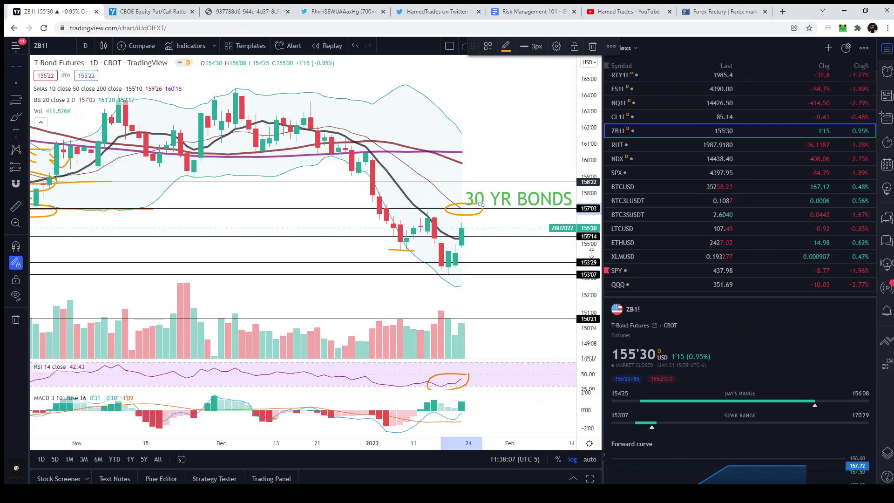
{"action": "left_click_drag", "start_coordinate": [591, 253], "coordinate": [591, 235]}
{"action": "left_click_drag", "start_coordinate": [485, 278], "coordinate": [493, 245]}
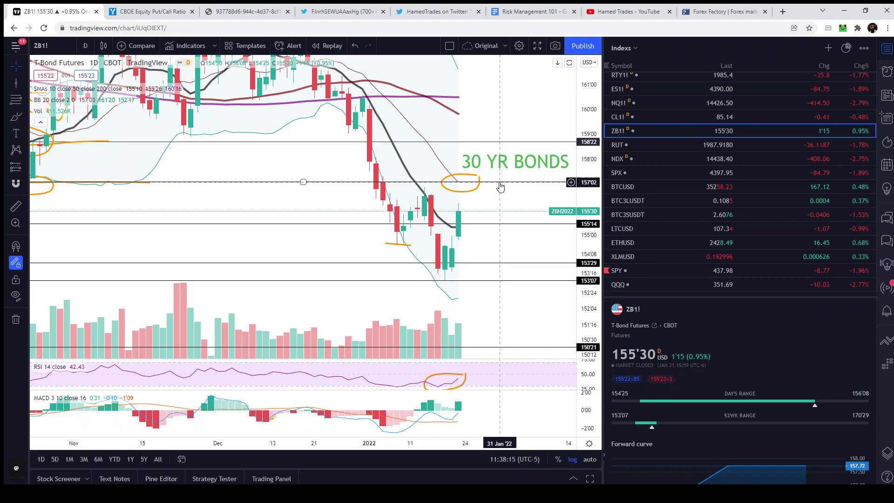
{"action": "left_click", "coordinate": [16, 117]}
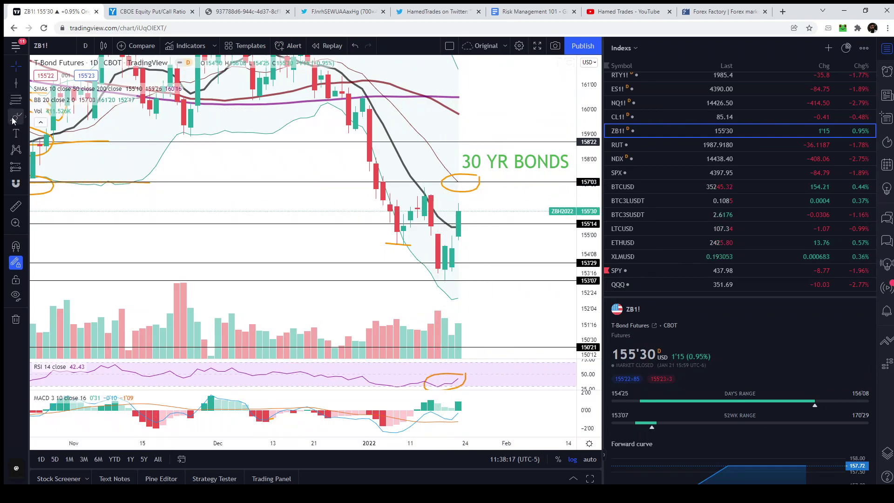
{"action": "mouse_move", "coordinate": [465, 186]}
{"action": "left_mouse_down"}
{"action": "mouse_move", "coordinate": [477, 190]}
{"action": "mouse_move", "coordinate": [472, 278]}
{"action": "mouse_move", "coordinate": [485, 283]}
{"action": "mouse_move", "coordinate": [493, 305]}
{"action": "left_mouse_up"}
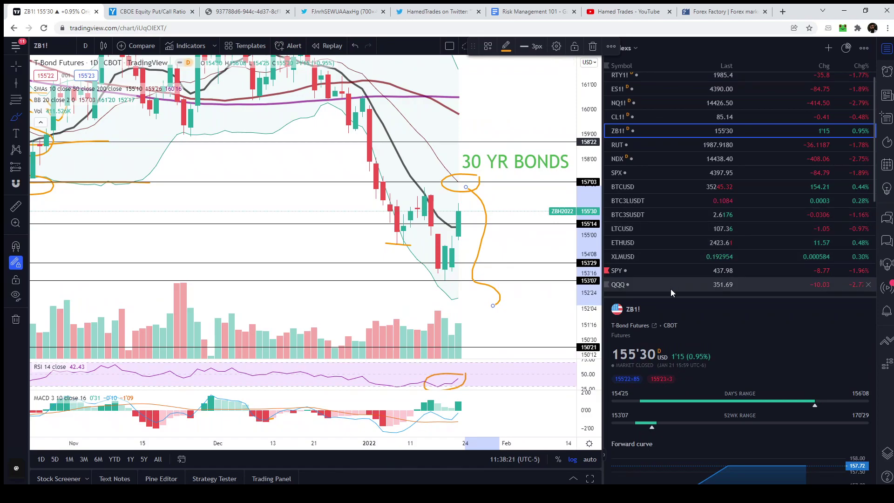
Step: Compare with the SPY chart, and return to ZB1! to examine its latest candles beside the brush annotations
{"action": "left_click", "coordinate": [686, 270]}
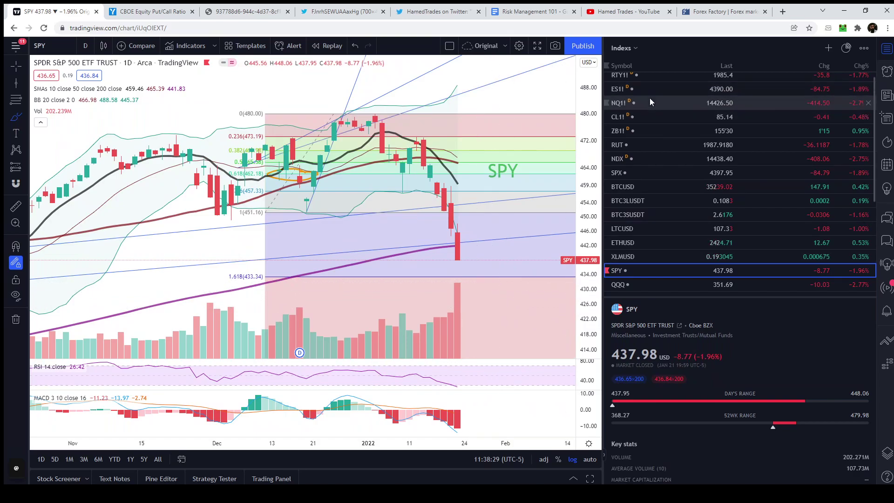
{"action": "left_click", "coordinate": [648, 131]}
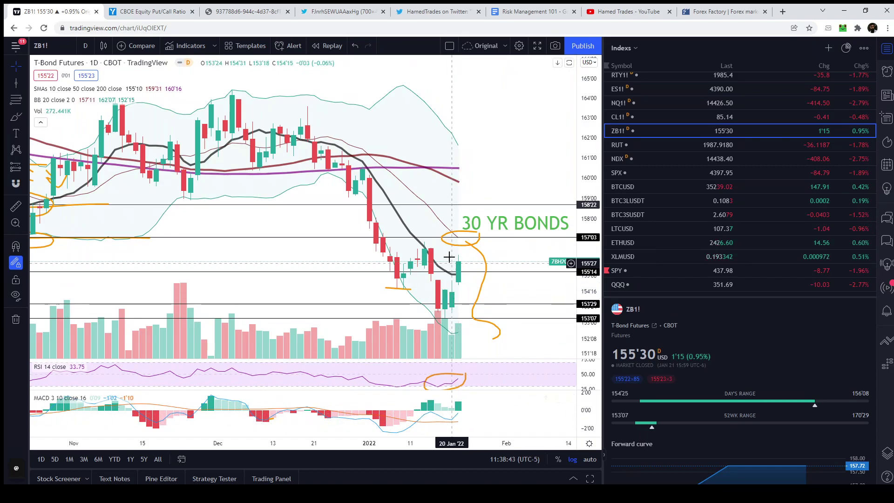
{"action": "scroll", "coordinate": [431, 251], "scroll_direction": "up", "scroll_amount": 1}
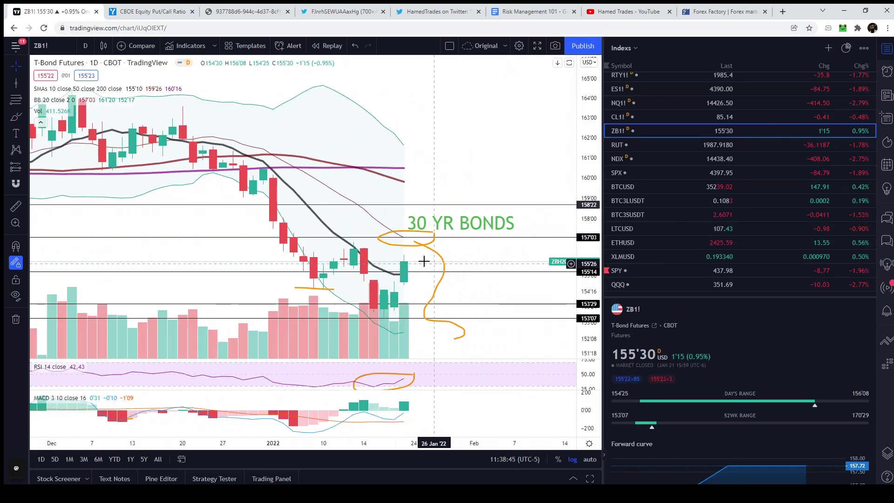
{"action": "scroll", "coordinate": [480, 261], "scroll_direction": "up", "scroll_amount": 1}
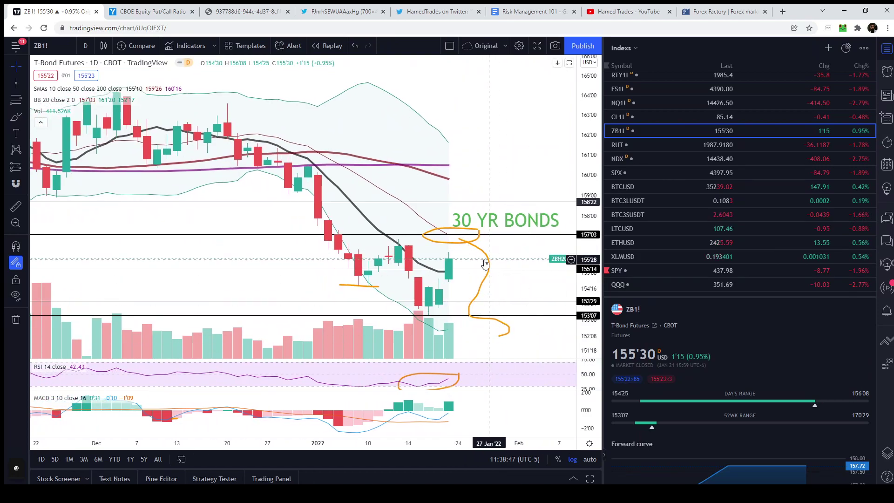
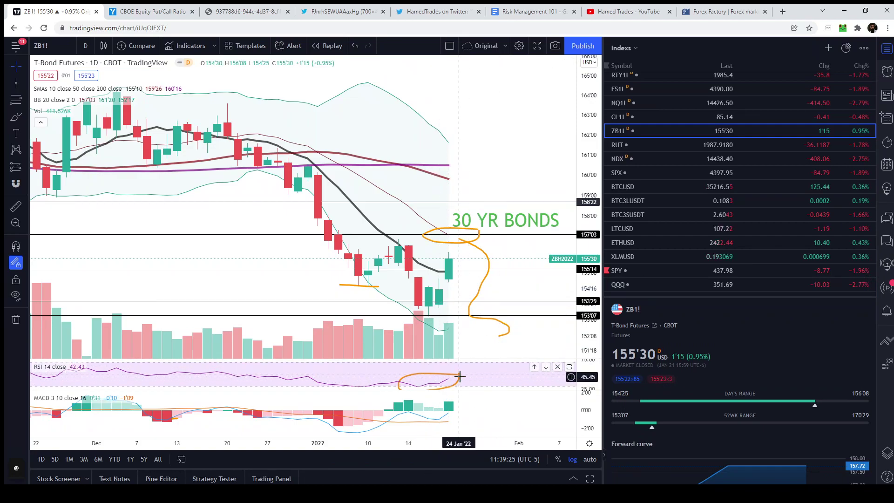
Step: Examine the ZB1! chart from the 157'03 line down past 153'07 to the 150'21 support line
{"action": "left_click", "coordinate": [514, 235]}
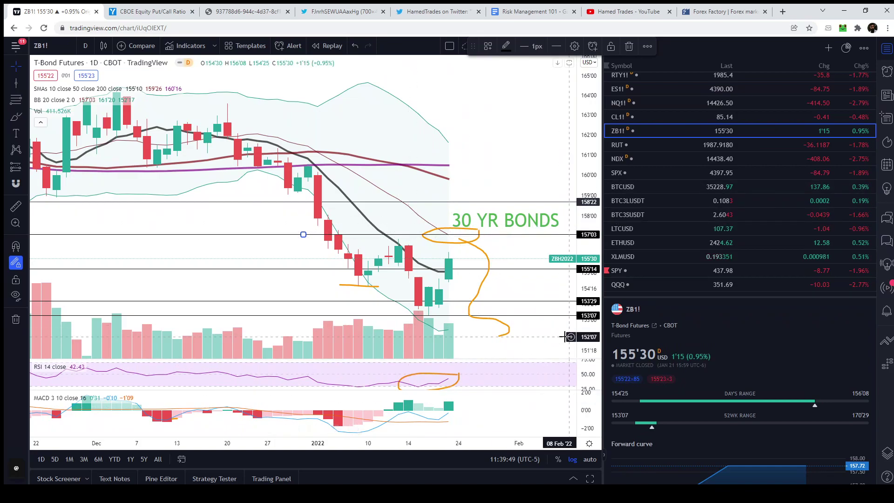
{"action": "left_click_drag", "start_coordinate": [545, 337], "coordinate": [526, 248]}
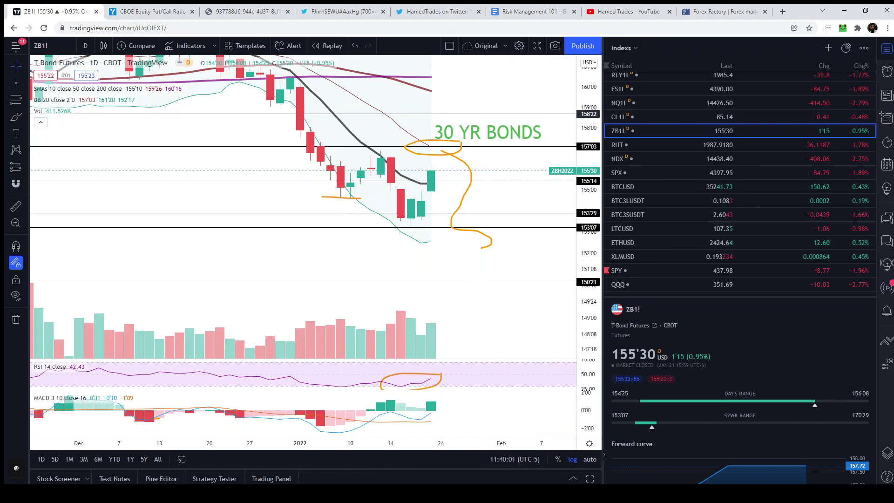
Step: Load the QQQ chart, measure its decline from the late-December 2021 high to the latest low, and clear the measurement
{"action": "left_click", "coordinate": [619, 284]}
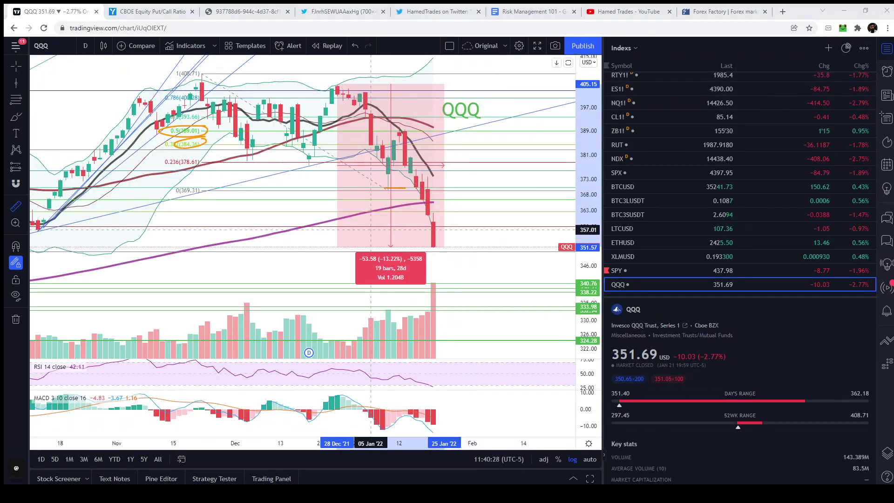
{"action": "left_click", "coordinate": [505, 267]}
{"action": "scroll", "coordinate": [406, 206], "scroll_direction": "up", "scroll_amount": 3}
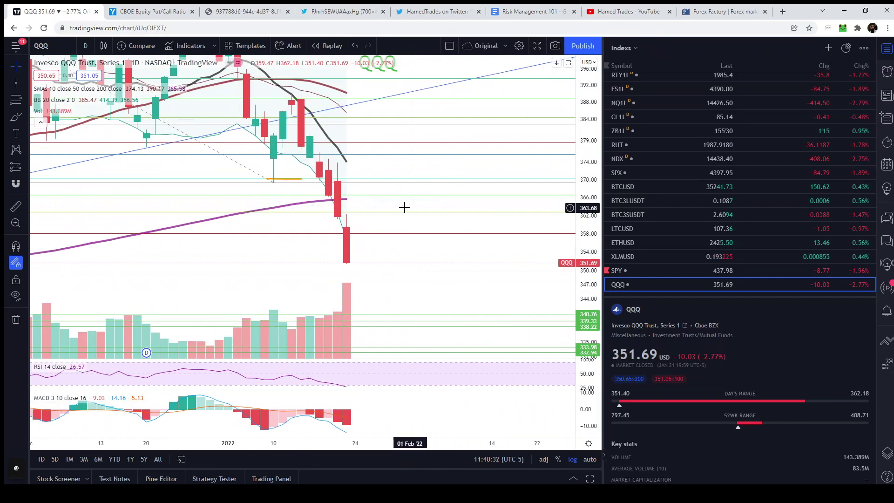
Step: Examine QQQ's latest candles against the 350.32 level and the green support lines from 340.76 down to 324.28
{"action": "scroll", "coordinate": [421, 206], "scroll_direction": "down", "scroll_amount": 1}
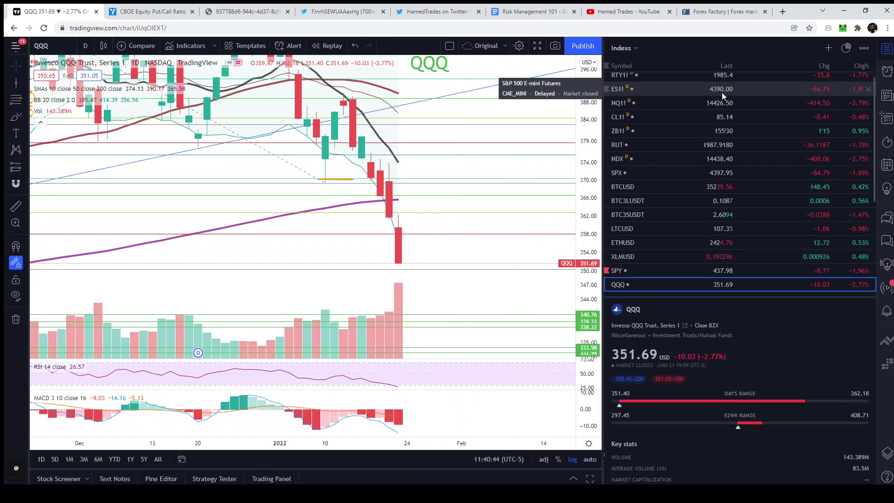
{"action": "left_click_drag", "start_coordinate": [432, 254], "coordinate": [453, 228]}
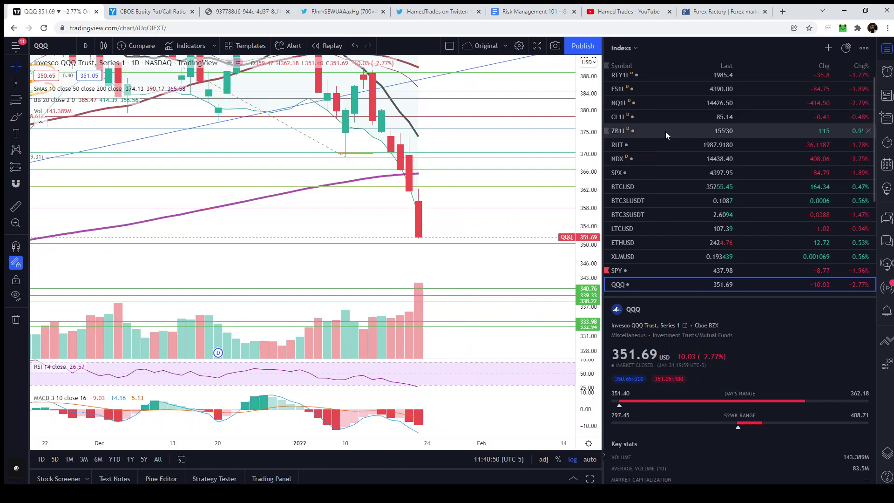
{"action": "scroll", "coordinate": [441, 219], "scroll_direction": "up", "scroll_amount": 2}
{"action": "scroll", "coordinate": [441, 219], "scroll_direction": "down", "scroll_amount": 3}
{"action": "left_click_drag", "start_coordinate": [577, 154], "coordinate": [577, 207]}
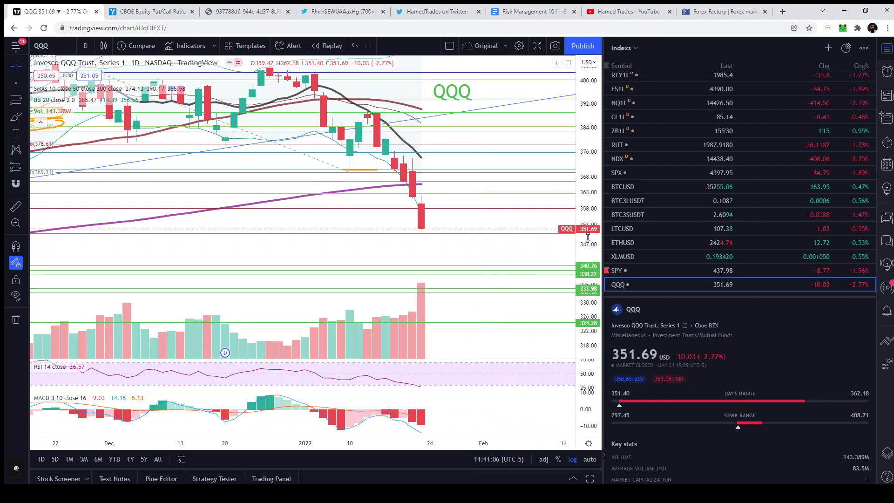
{"action": "left_click_drag", "start_coordinate": [587, 237], "coordinate": [588, 223]}
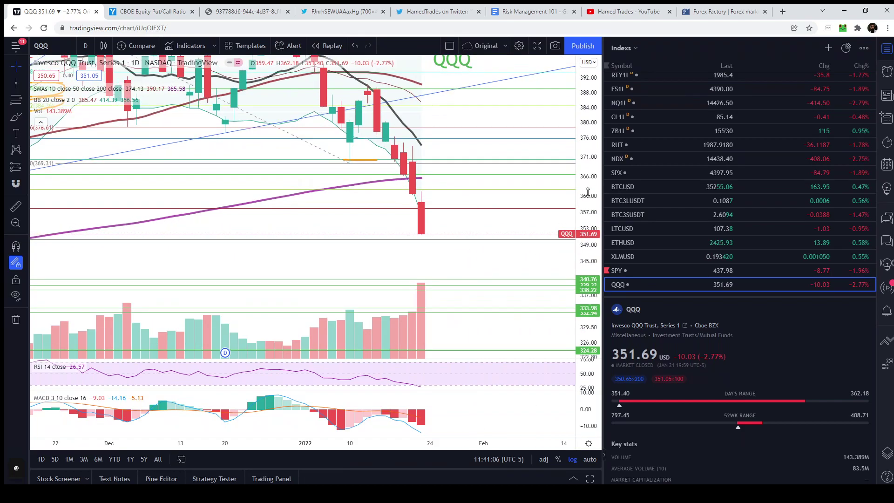
{"action": "left_click", "coordinate": [475, 243]}
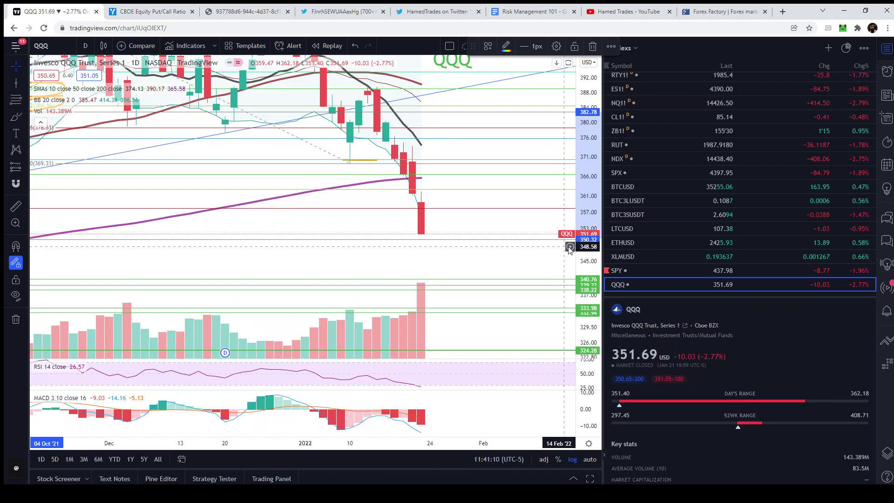
{"action": "left_click_drag", "start_coordinate": [503, 272], "coordinate": [534, 240]}
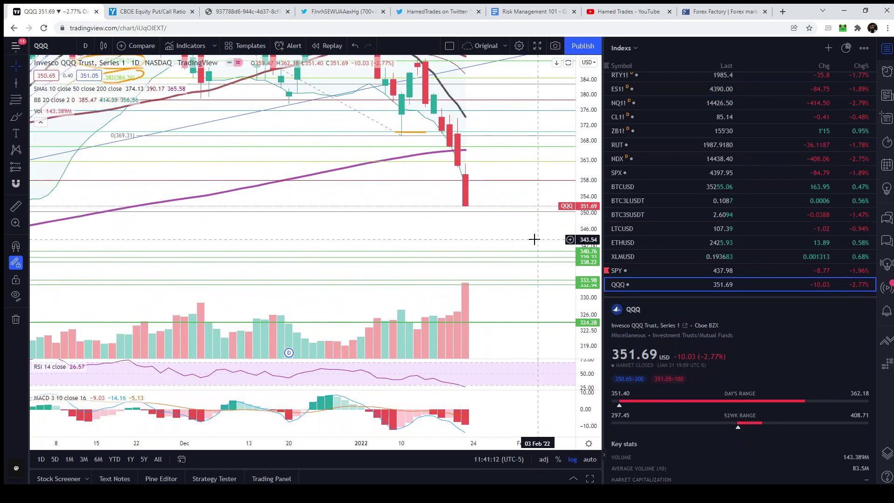
Step: Trace QQQ's 350.32 support line back to the October 2021 low and compare it with the latest candle
{"action": "scroll", "coordinate": [535, 240], "scroll_direction": "down", "scroll_amount": 5}
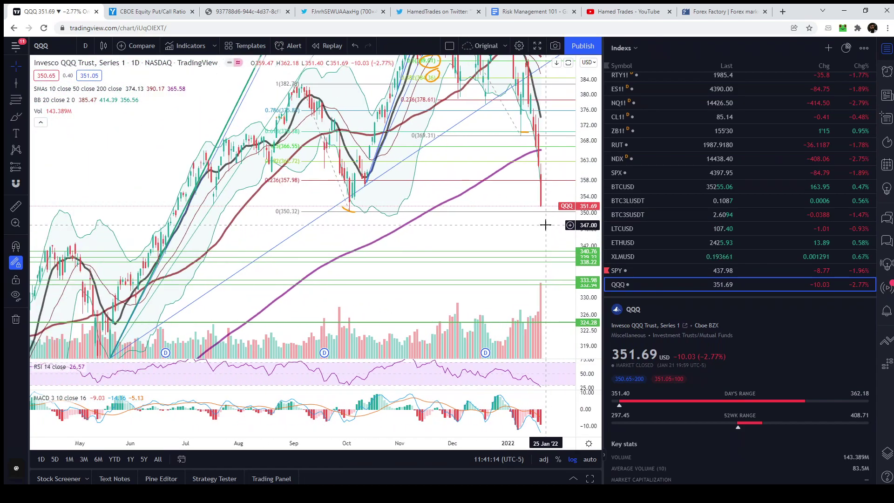
{"action": "scroll", "coordinate": [545, 225], "scroll_direction": "down", "scroll_amount": 1}
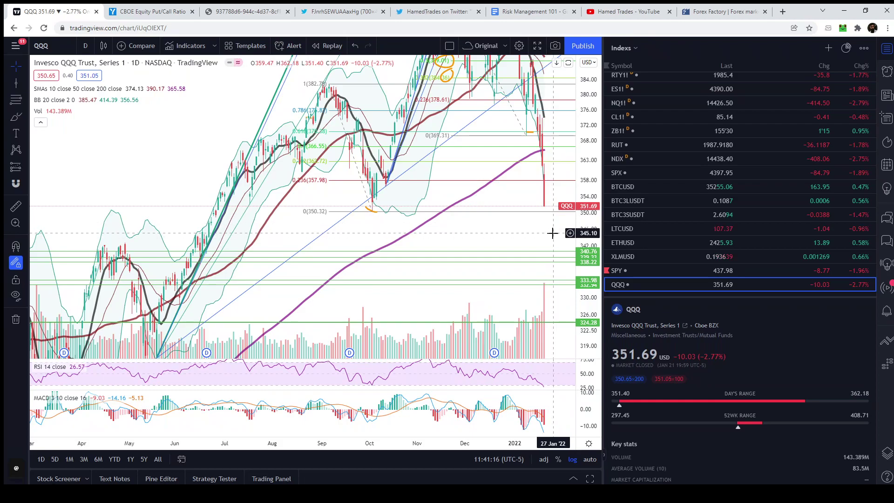
{"action": "scroll", "coordinate": [521, 230], "scroll_direction": "up", "scroll_amount": 3}
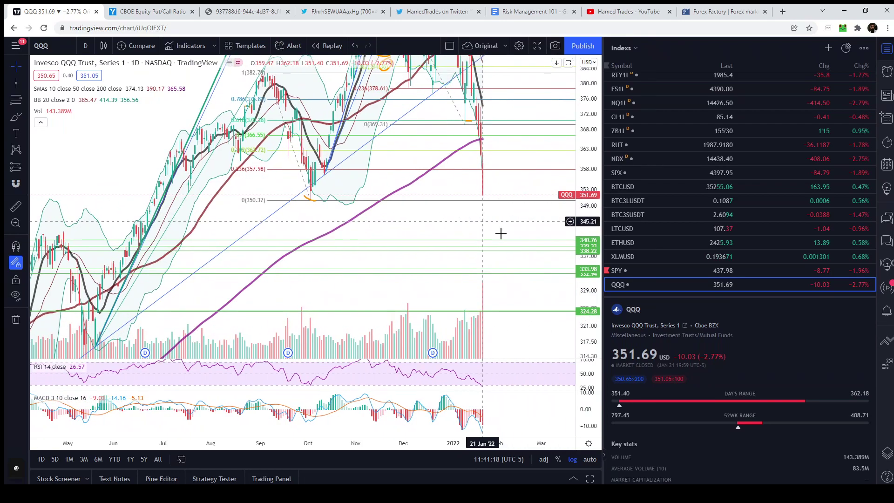
{"action": "scroll", "coordinate": [484, 233], "scroll_direction": "up", "scroll_amount": 3}
{"action": "left_click_drag", "start_coordinate": [441, 231], "coordinate": [531, 242]}
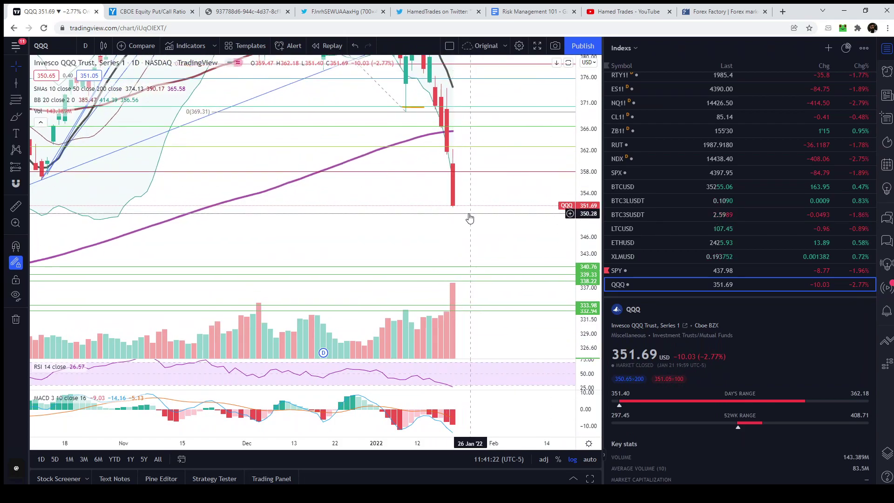
{"action": "scroll", "coordinate": [486, 249], "scroll_direction": "up", "scroll_amount": 1}
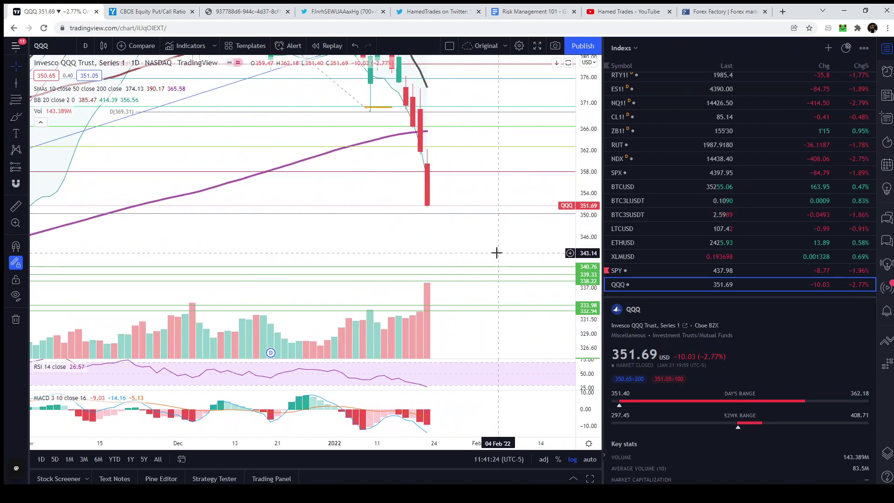
{"action": "left_click_drag", "start_coordinate": [497, 231], "coordinate": [503, 231]}
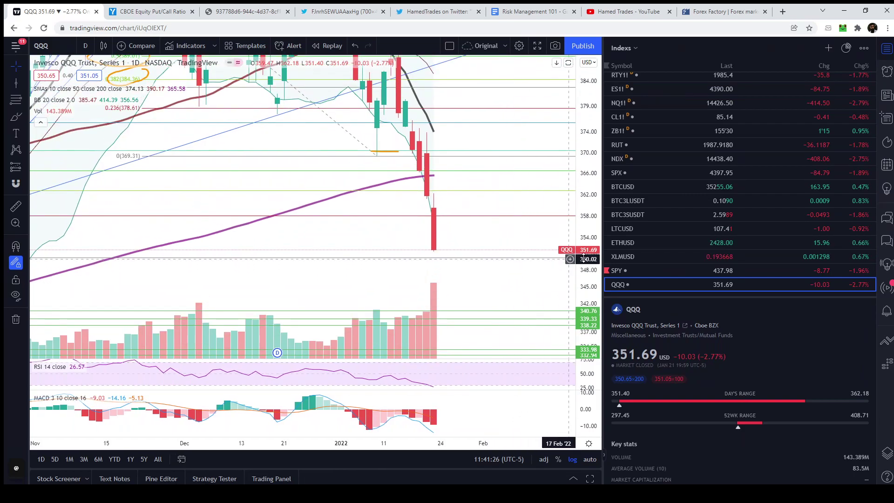
{"action": "scroll", "coordinate": [575, 210], "scroll_direction": "down", "scroll_amount": 1}
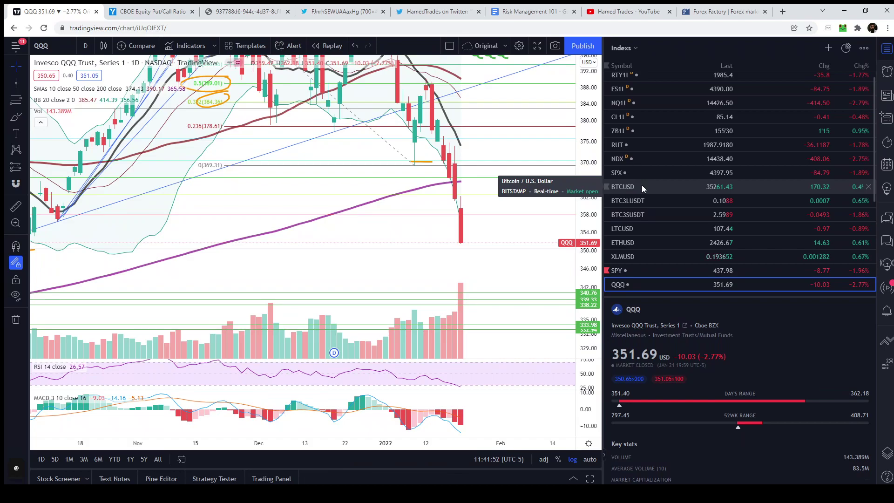
Step: Check the RSI on the SPY chart, and return to QQQ to compare its latest candles and indicators
{"action": "left_click", "coordinate": [670, 272]}
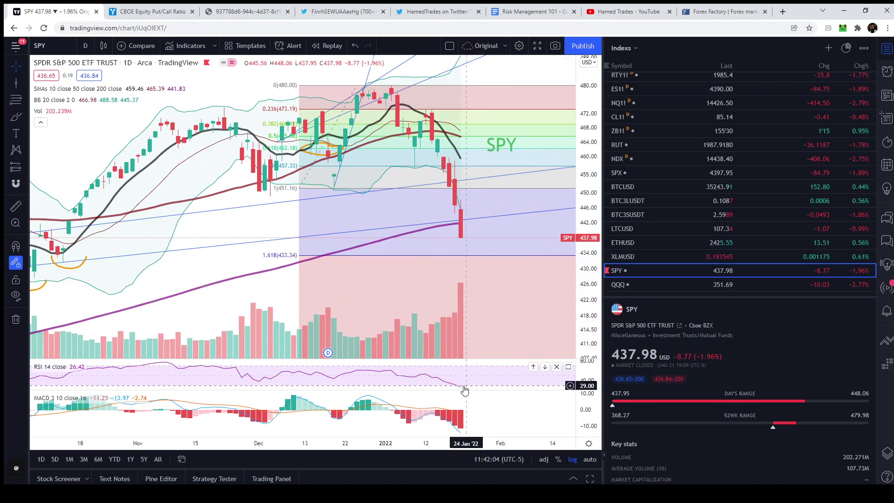
{"action": "left_click", "coordinate": [645, 283]}
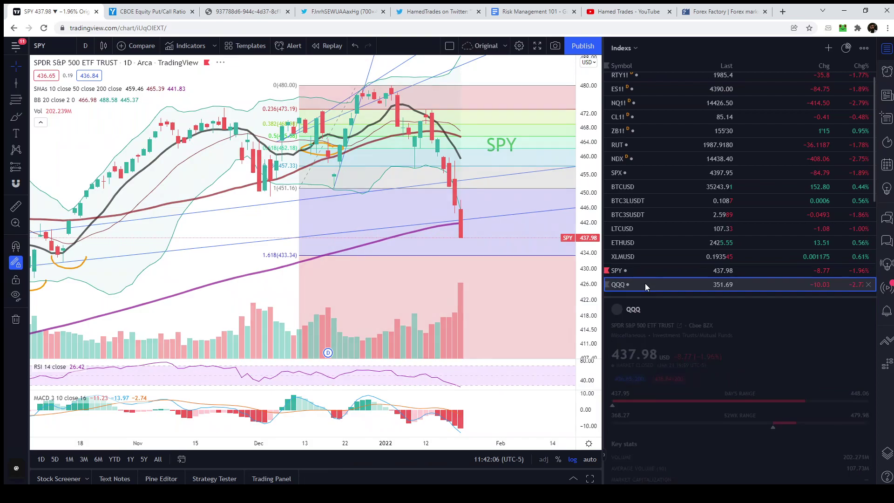
{"action": "left_click_drag", "start_coordinate": [505, 320], "coordinate": [502, 261]}
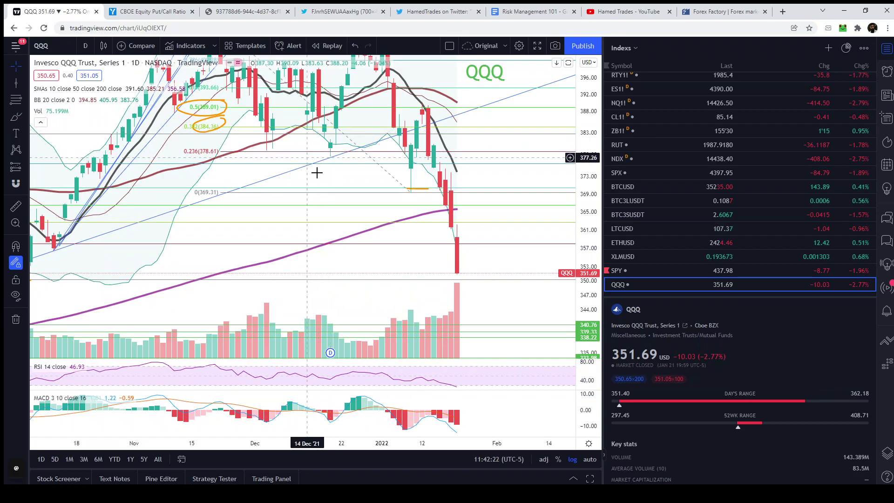
{"action": "left_click_drag", "start_coordinate": [484, 265], "coordinate": [479, 232]}
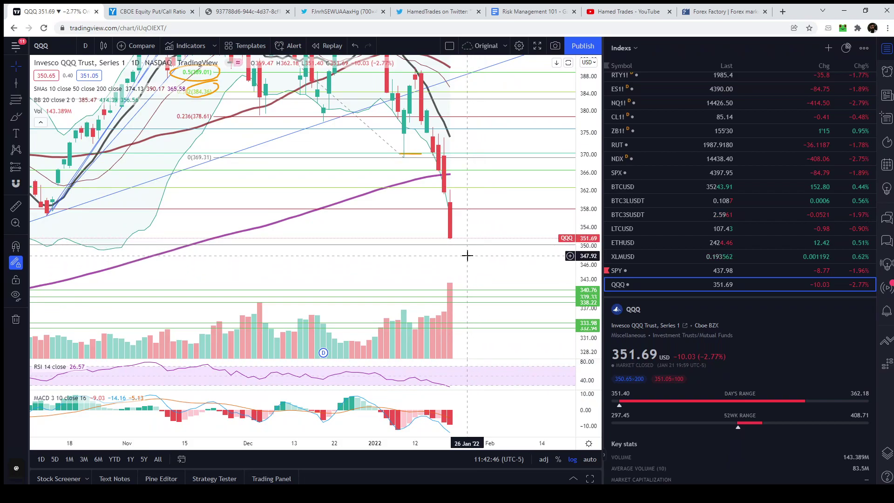
Step: Recheck QQQ's latest candle against its October 2021 low, and review the Indexes watchlist down to GOLD
{"action": "scroll", "coordinate": [466, 255], "scroll_direction": "down", "scroll_amount": 3}
{"action": "scroll", "coordinate": [466, 255], "scroll_direction": "down", "scroll_amount": 2}
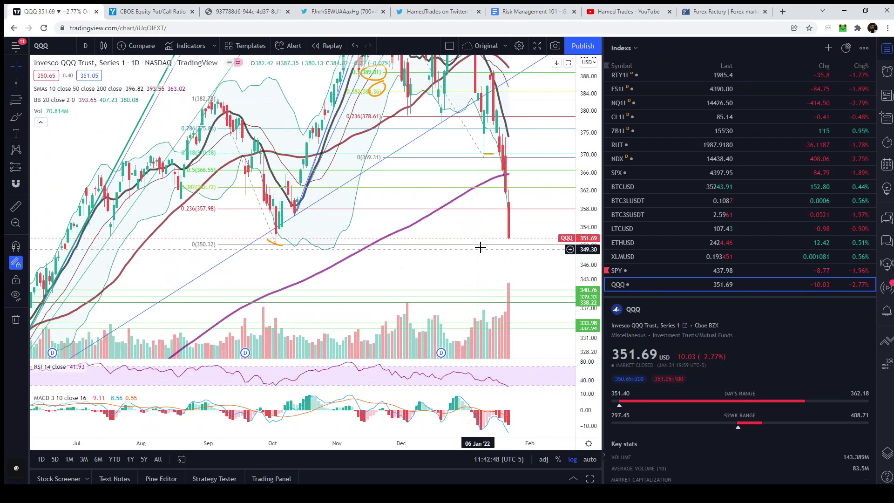
{"action": "scroll", "coordinate": [509, 261], "scroll_direction": "up", "scroll_amount": 3}
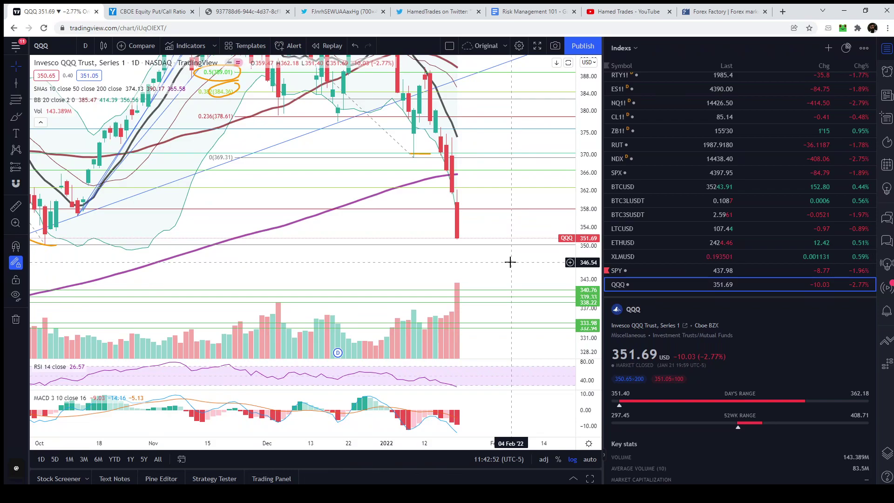
{"action": "scroll", "coordinate": [510, 262], "scroll_direction": "up", "scroll_amount": 2}
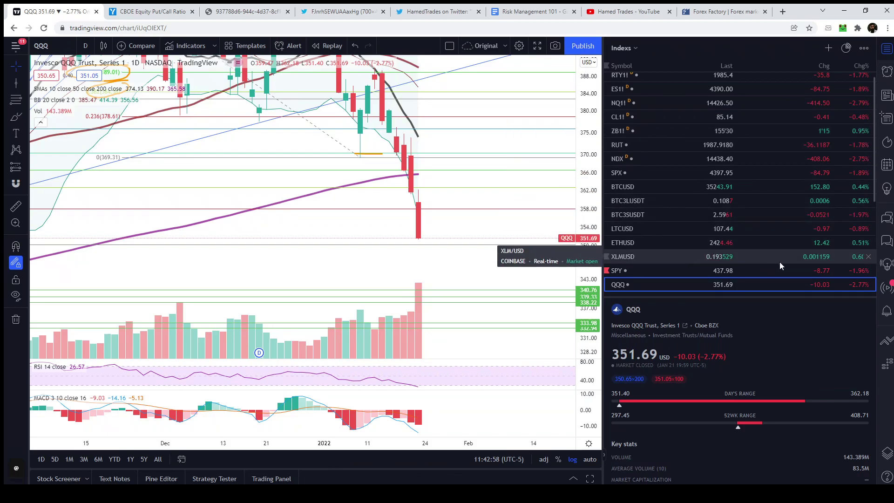
{"action": "scroll", "coordinate": [846, 279], "scroll_direction": "down", "scroll_amount": 1}
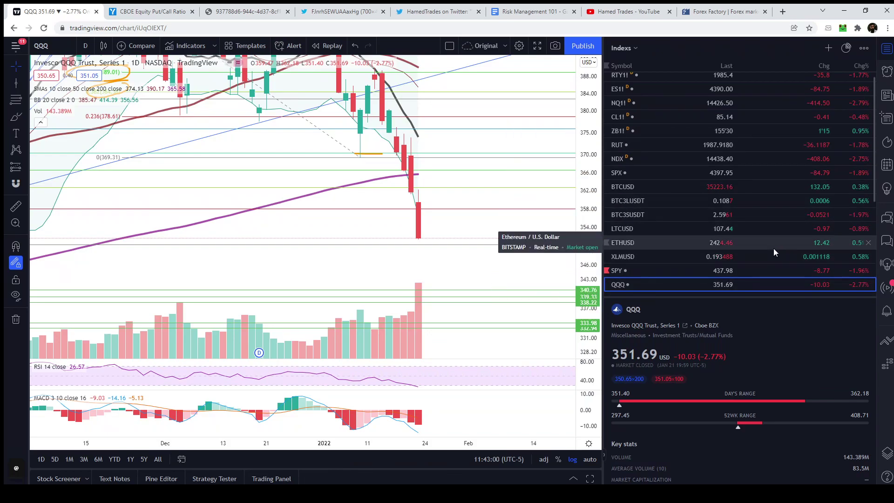
{"action": "scroll", "coordinate": [697, 153], "scroll_direction": "up", "scroll_amount": 1}
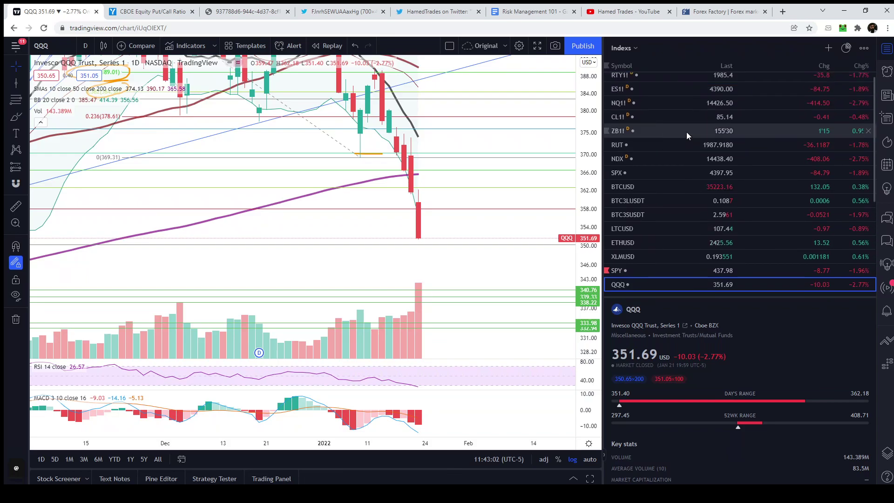
{"action": "scroll", "coordinate": [754, 119], "scroll_direction": "down", "scroll_amount": 1}
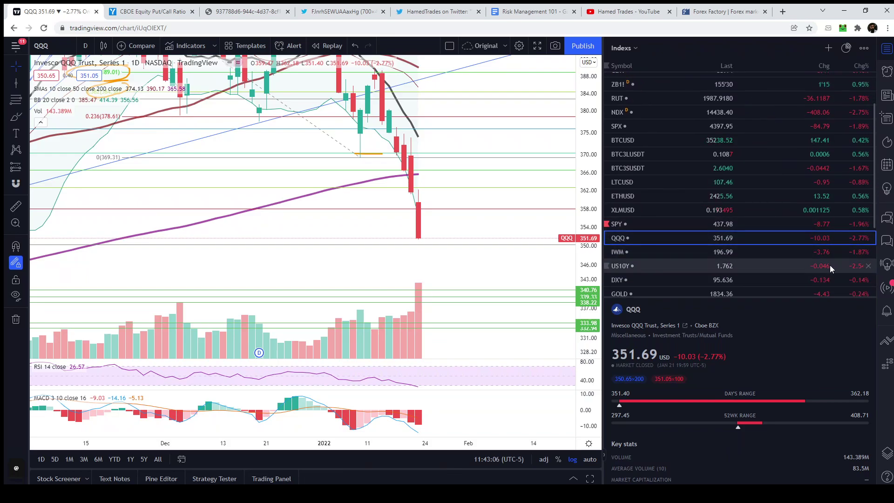
Step: Review QQQ's decline from its highs through the 200-day moving average down to the 350.32 line and lower supports
{"action": "left_click_drag", "start_coordinate": [472, 272], "coordinate": [481, 279]}
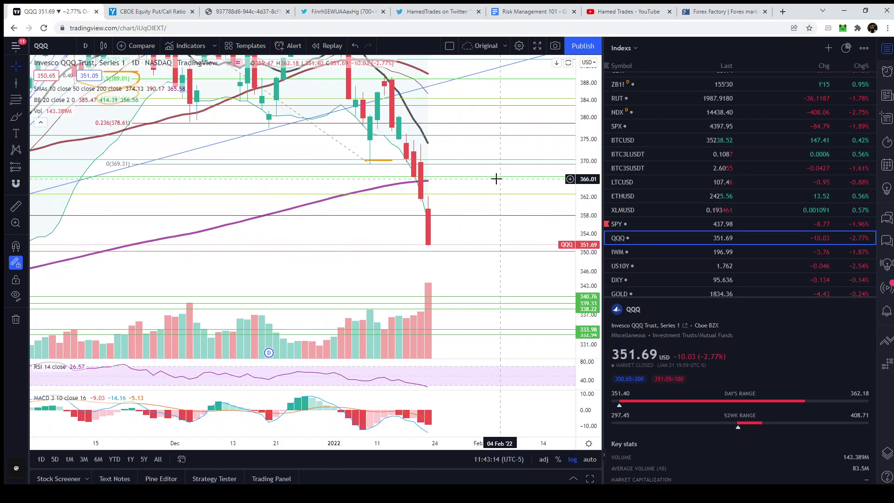
{"action": "scroll", "coordinate": [496, 178], "scroll_direction": "down", "scroll_amount": 4}
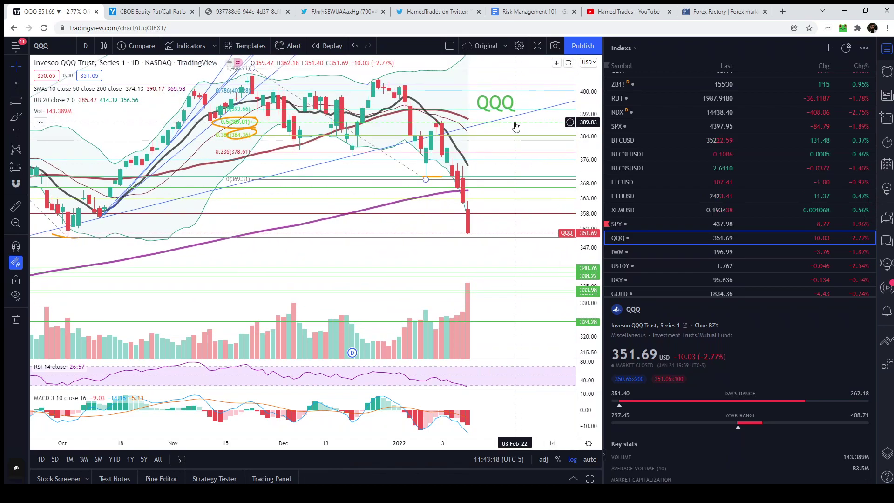
{"action": "left_click_drag", "start_coordinate": [513, 130], "coordinate": [491, 173]}
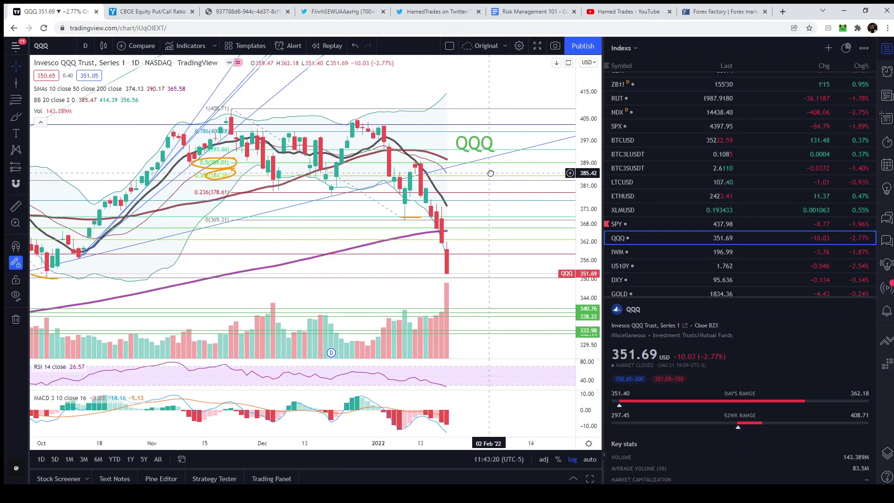
{"action": "left_click_drag", "start_coordinate": [484, 294], "coordinate": [469, 245]}
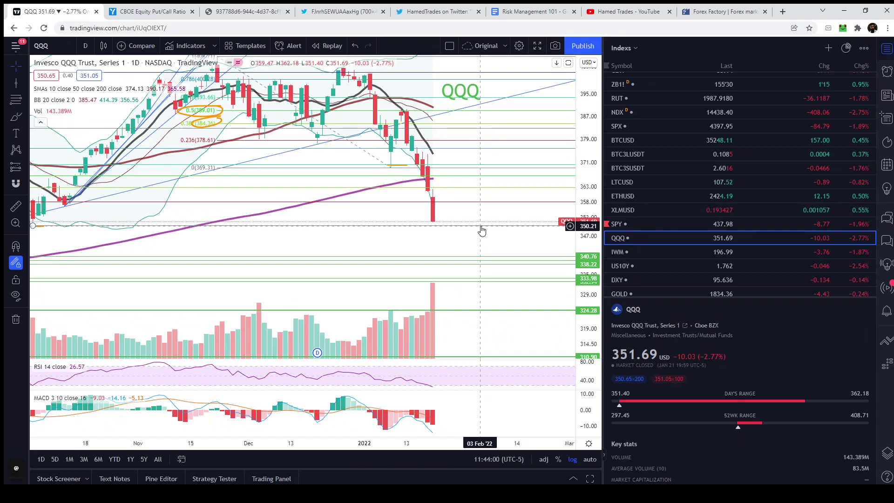
Step: Examine QQQ's price history back to late 2020 around the 340.76 to 310.90 supports and the March 2021 trendline low
{"action": "scroll", "coordinate": [480, 231], "scroll_direction": "down", "scroll_amount": 5}
{"action": "left_click_drag", "start_coordinate": [475, 236], "coordinate": [533, 190]}
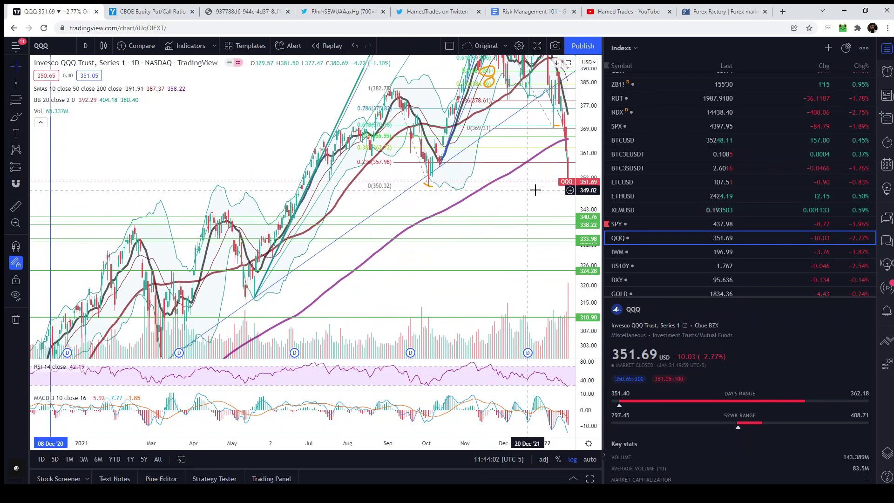
{"action": "scroll", "coordinate": [549, 253], "scroll_direction": "down", "scroll_amount": 5}
{"action": "left_click_drag", "start_coordinate": [463, 310], "coordinate": [500, 226]}
{"action": "scroll", "coordinate": [500, 226], "scroll_direction": "up", "scroll_amount": 3}
{"action": "scroll", "coordinate": [445, 266], "scroll_direction": "up", "scroll_amount": 2}
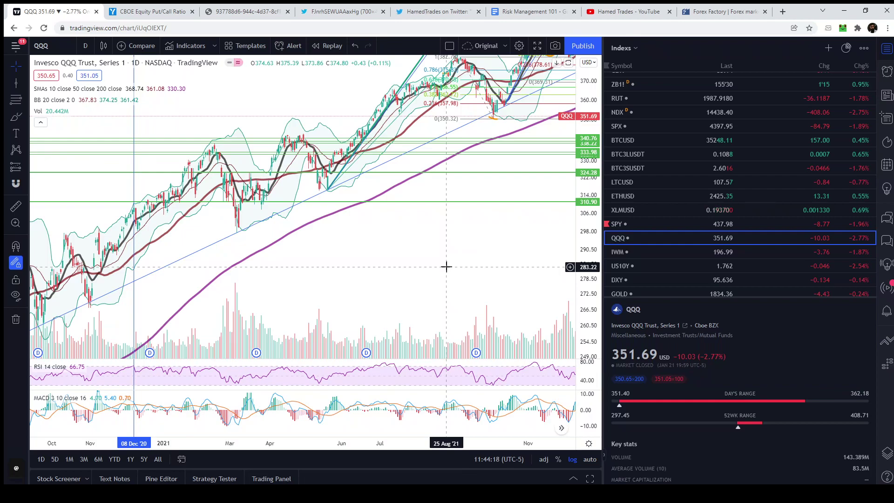
{"action": "scroll", "coordinate": [446, 264], "scroll_direction": "up", "scroll_amount": 5}
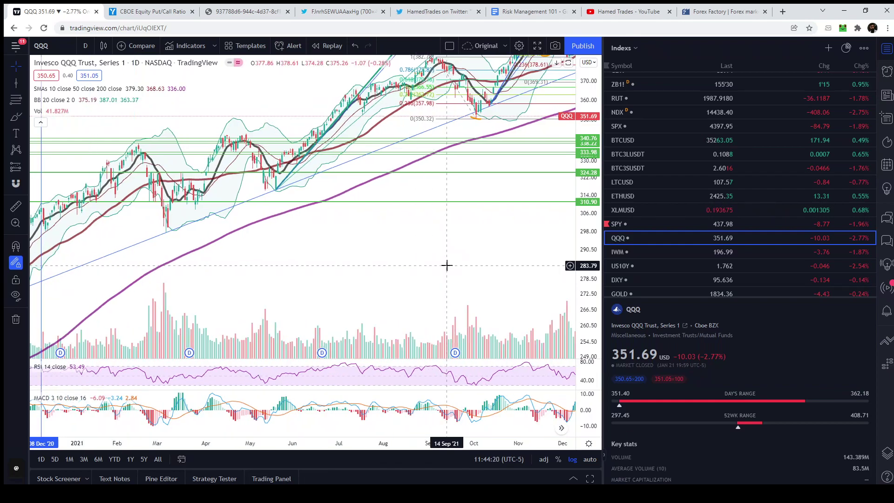
{"action": "left_click_drag", "start_coordinate": [339, 238], "coordinate": [506, 261]}
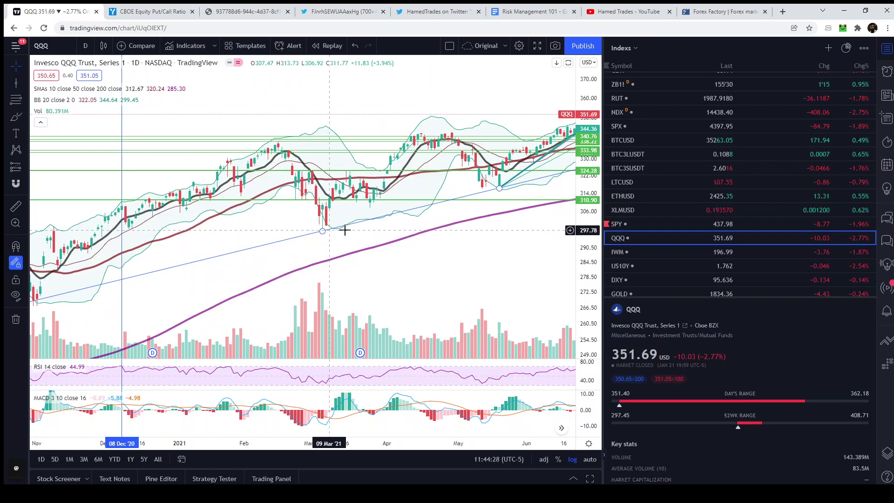
Step: Return to QQQ's January 2022 candles, review the support lines below them, and compare with the SPY chart
{"action": "left_click_drag", "start_coordinate": [540, 236], "coordinate": [324, 295]}
{"action": "left_click_drag", "start_coordinate": [495, 238], "coordinate": [300, 285]}
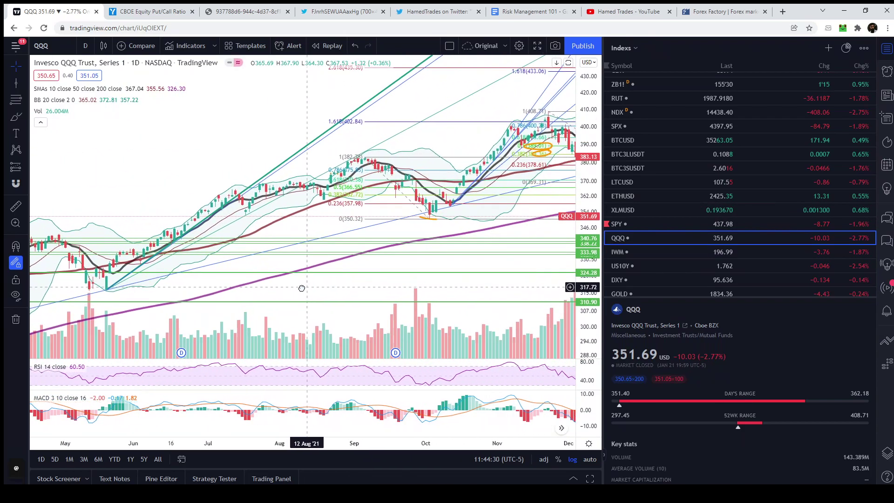
{"action": "left_click_drag", "start_coordinate": [519, 237], "coordinate": [259, 272]}
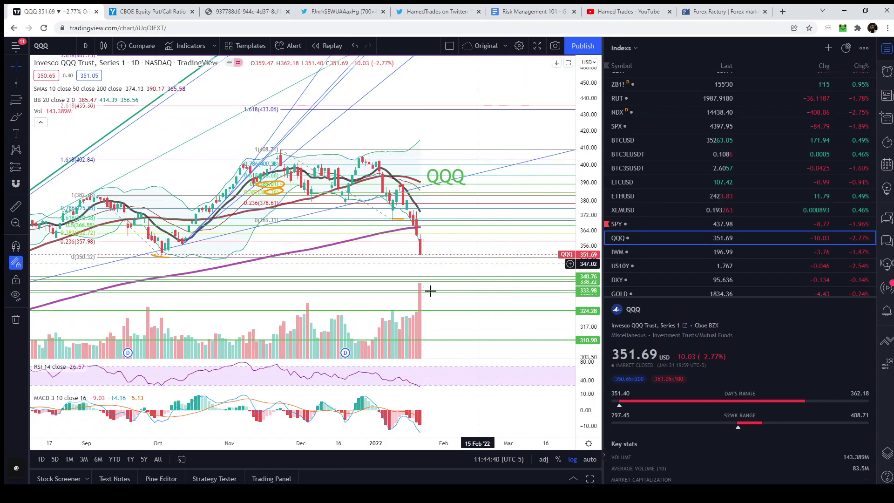
{"action": "scroll", "coordinate": [447, 270], "scroll_direction": "up", "scroll_amount": 5}
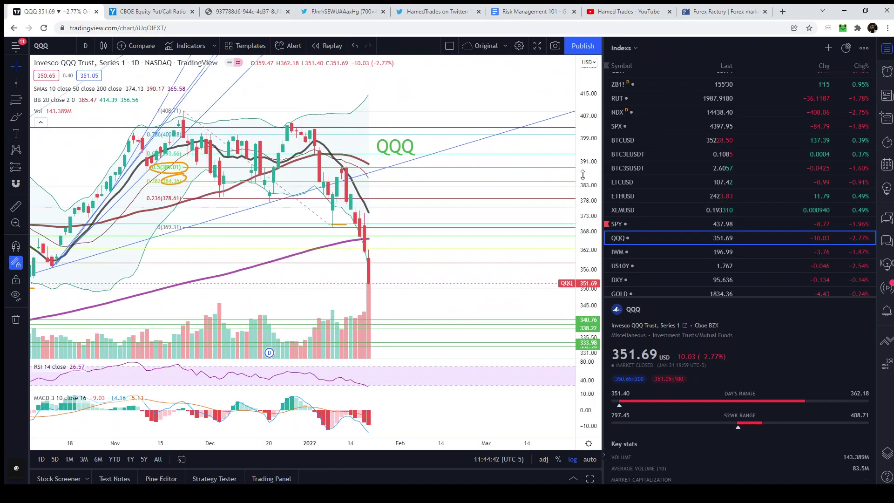
{"action": "scroll", "coordinate": [432, 205], "scroll_direction": "up", "scroll_amount": 2}
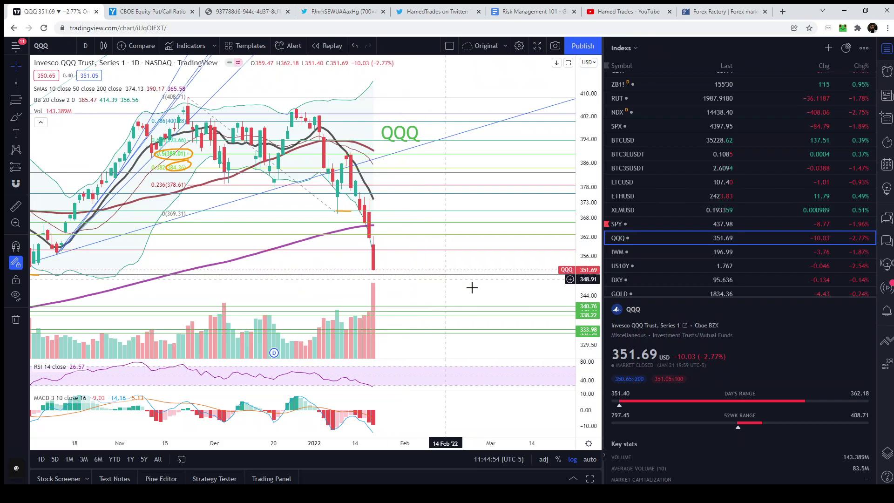
{"action": "left_click", "coordinate": [651, 224]}
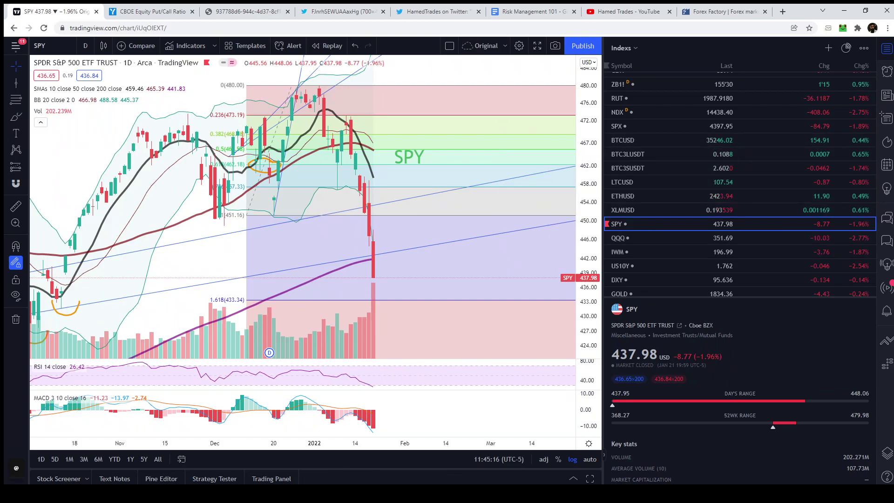
Step: Open the BTCUSD chart and review its January 2022 drop below the 39600 line along with RSI and MACD
{"action": "left_click", "coordinate": [623, 139]}
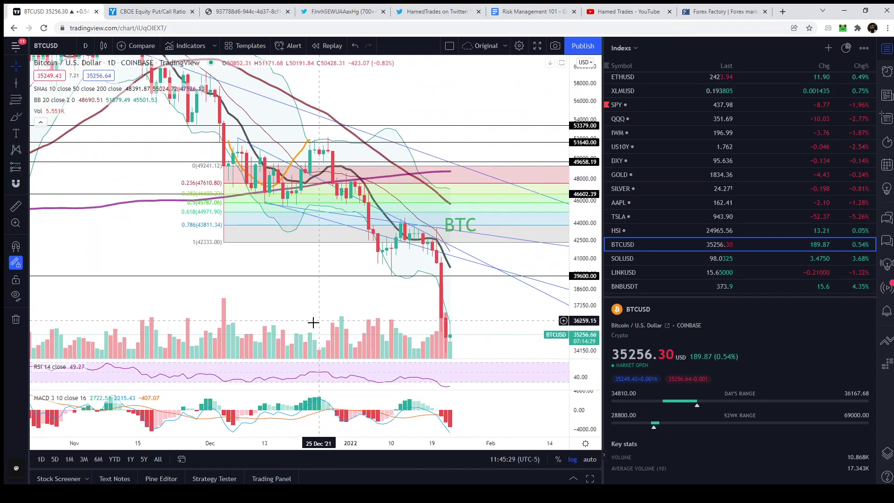
{"action": "left_click_drag", "start_coordinate": [337, 303], "coordinate": [343, 211]}
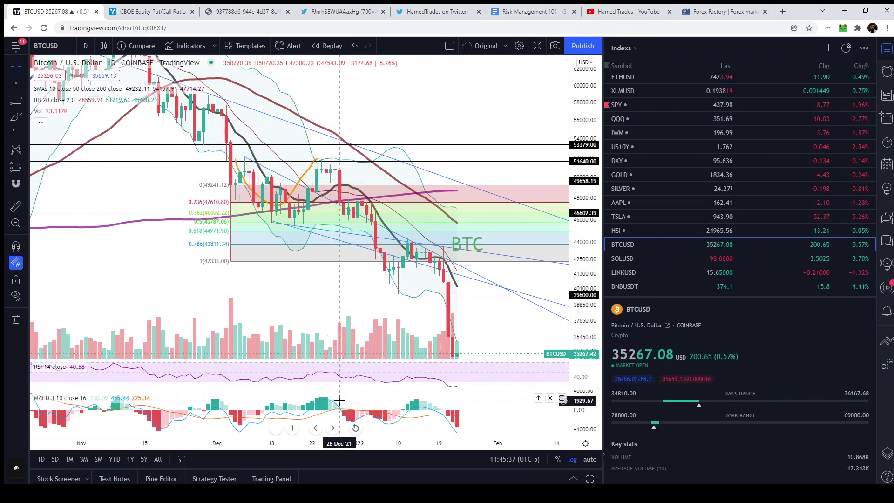
{"action": "left_click_drag", "start_coordinate": [351, 316], "coordinate": [317, 270]}
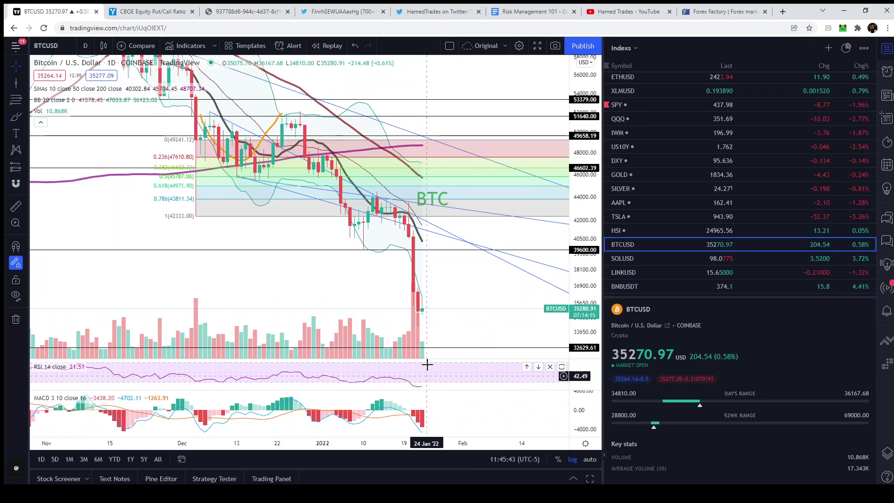
{"action": "left_click_drag", "start_coordinate": [457, 303], "coordinate": [441, 282]}
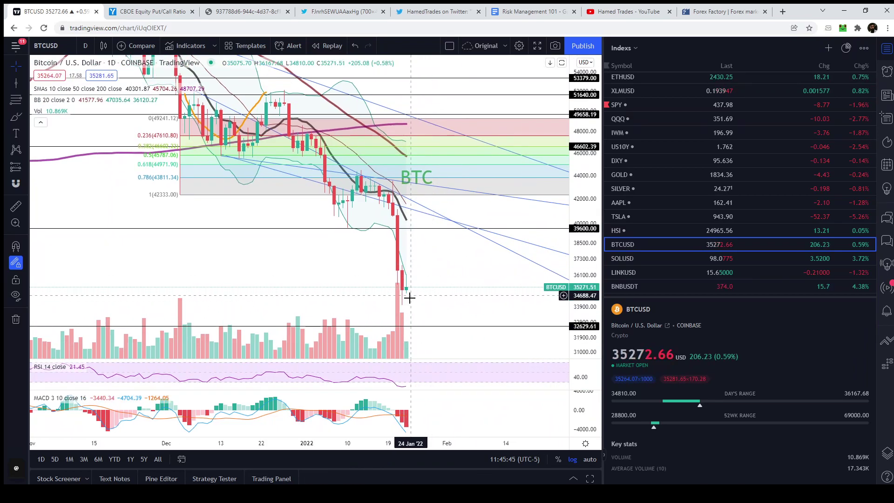
{"action": "left_click_drag", "start_coordinate": [424, 413], "coordinate": [419, 396]}
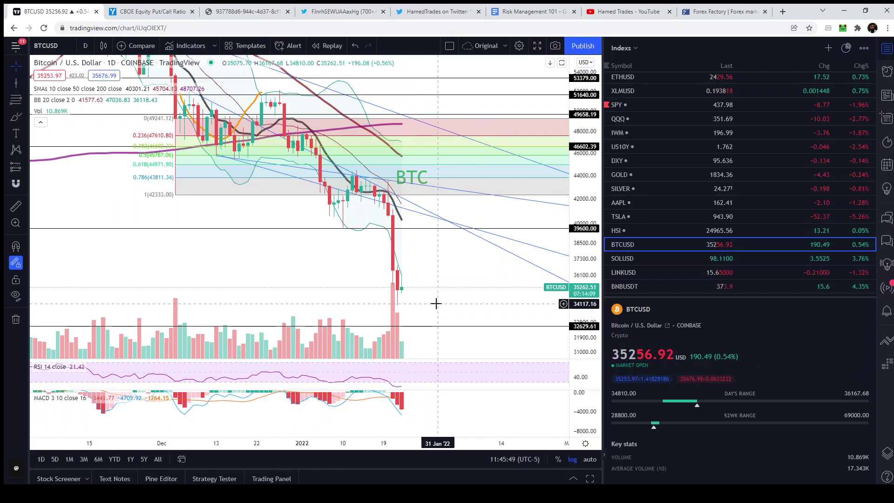
Step: Examine Bitcoin's 32629.61 support line against the summer 2021 lows and the latest candles
{"action": "left_click_drag", "start_coordinate": [583, 310], "coordinate": [583, 284]}
{"action": "left_click_drag", "start_coordinate": [474, 305], "coordinate": [455, 219]}
{"action": "left_click", "coordinate": [511, 320]}
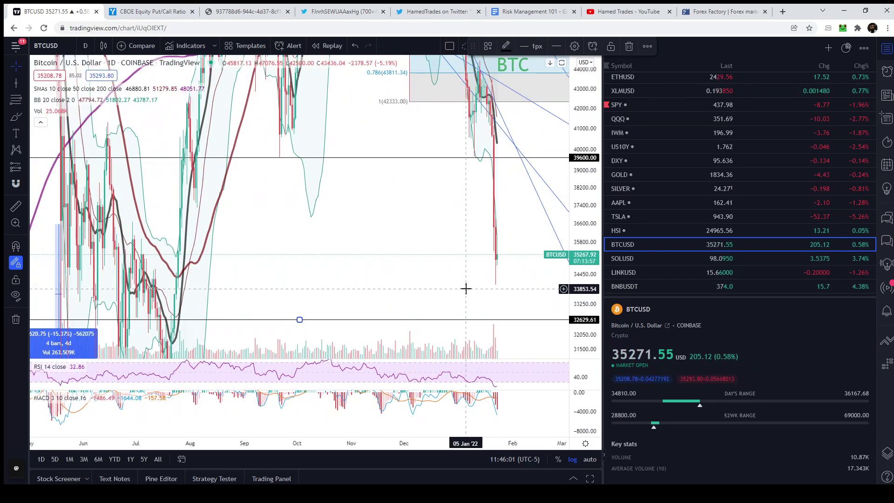
{"action": "scroll", "coordinate": [464, 287], "scroll_direction": "down", "scroll_amount": 5}
{"action": "double_click", "coordinate": [586, 161]}
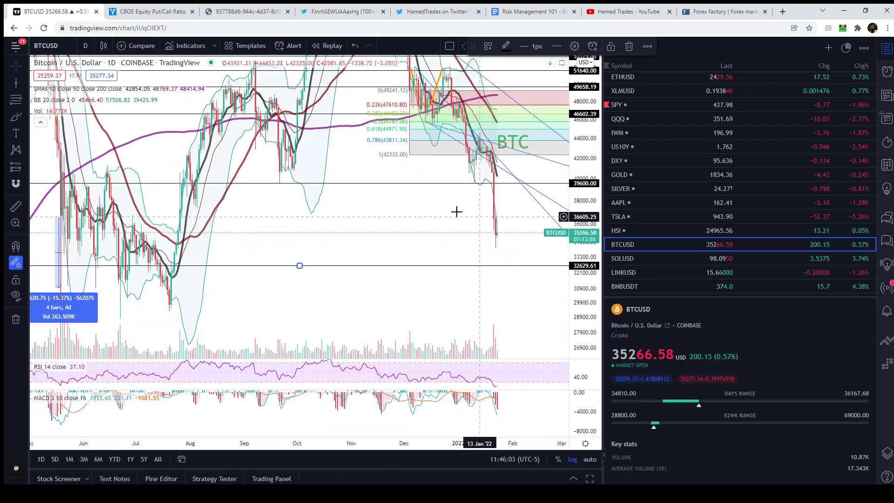
{"action": "left_click_drag", "start_coordinate": [461, 211], "coordinate": [320, 202]}
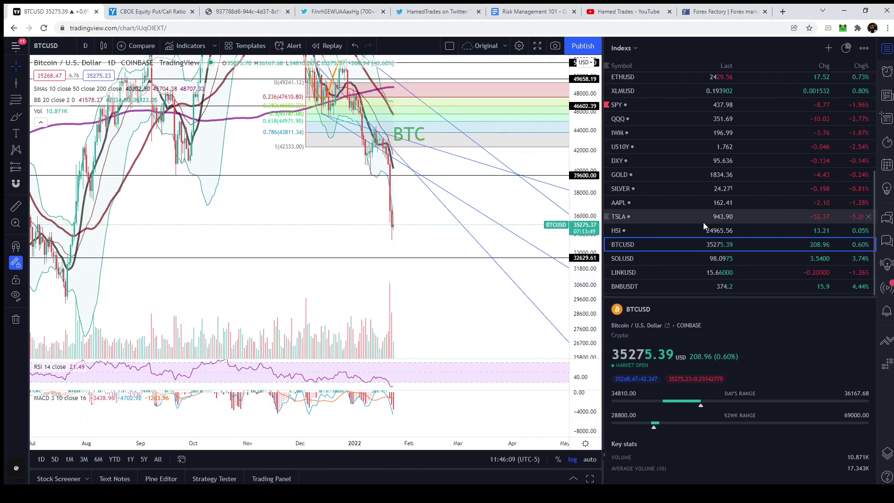
Step: Open the ETHUSD chart and review its latest candles against the green support lines below the price
{"action": "scroll", "coordinate": [689, 240], "scroll_direction": "up", "scroll_amount": 2}
{"action": "left_click", "coordinate": [675, 122]}
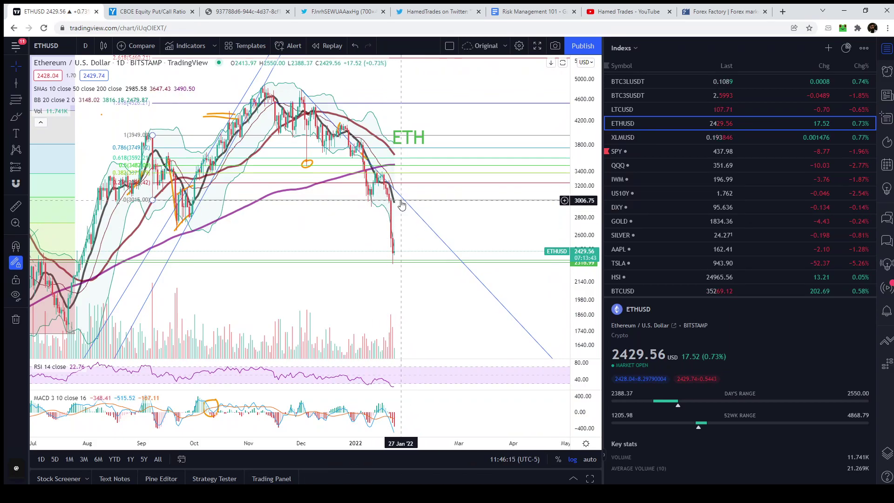
{"action": "scroll", "coordinate": [402, 204], "scroll_direction": "up", "scroll_amount": 5}
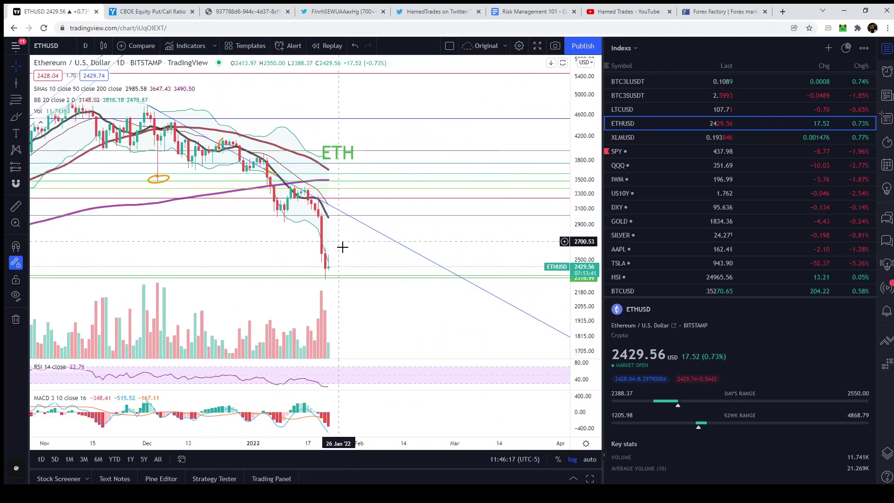
{"action": "scroll", "coordinate": [329, 280], "scroll_direction": "up", "scroll_amount": 2}
{"action": "mouse_move", "coordinate": [330, 281]}
{"action": "left_mouse_down"}
{"action": "mouse_move", "coordinate": [422, 294]}
{"action": "mouse_move", "coordinate": [439, 310]}
{"action": "left_mouse_up"}
{"action": "left_click", "coordinate": [440, 311]}
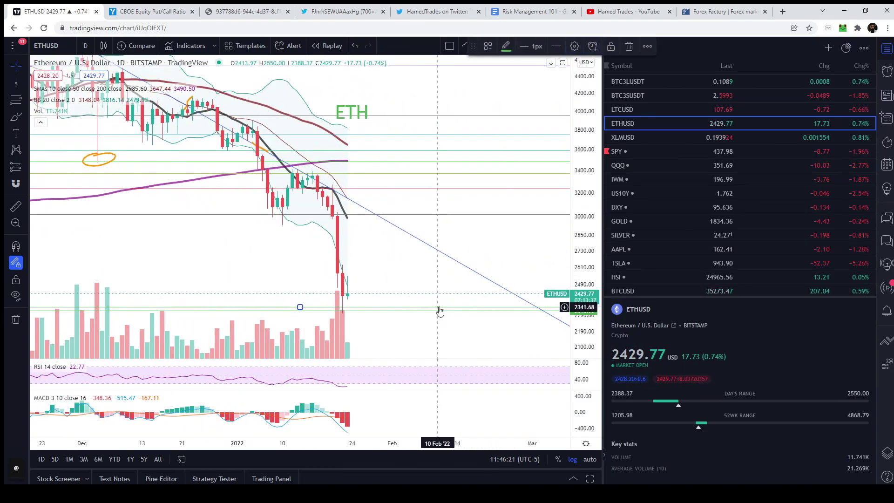
Step: Examine Ethereum's latest drop toward the 2341.68 and 2316.99 supports, checking MACD and the price history back to October 2021
{"action": "left_click_drag", "start_coordinate": [579, 307], "coordinate": [577, 266]}
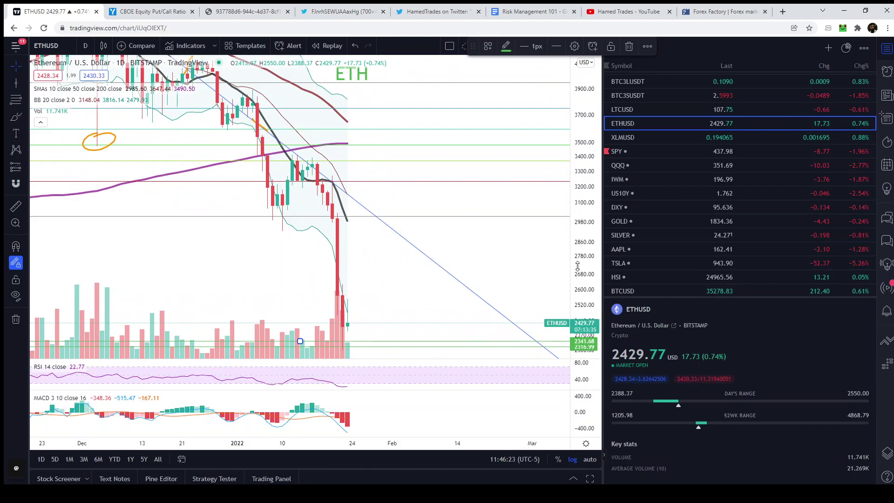
{"action": "left_click_drag", "start_coordinate": [383, 299], "coordinate": [385, 250]}
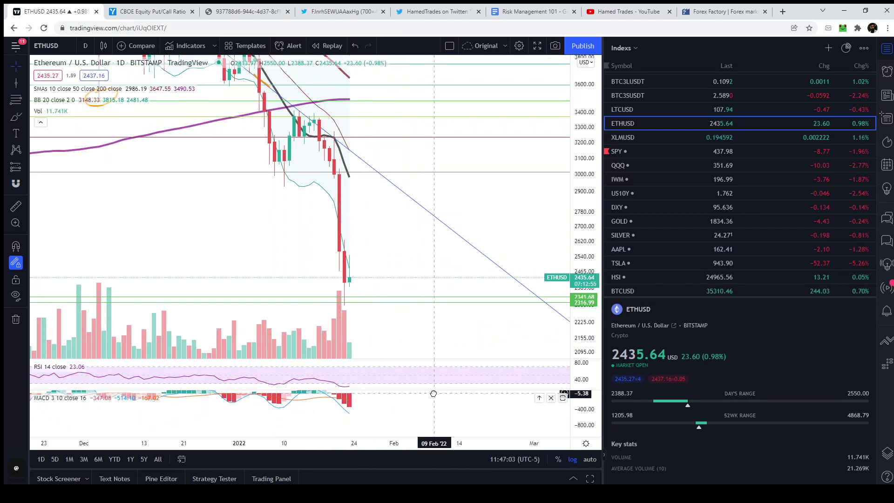
{"action": "left_click_drag", "start_coordinate": [347, 427], "coordinate": [349, 408]}
{"action": "left_click_drag", "start_coordinate": [397, 336], "coordinate": [413, 295]}
{"action": "scroll", "coordinate": [413, 295], "scroll_direction": "down", "scroll_amount": 3}
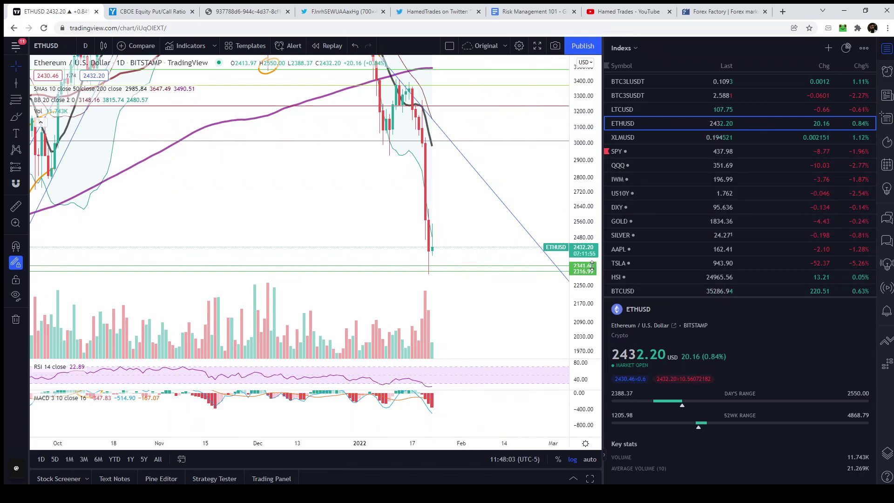
{"action": "left_click_drag", "start_coordinate": [592, 272], "coordinate": [592, 261]}
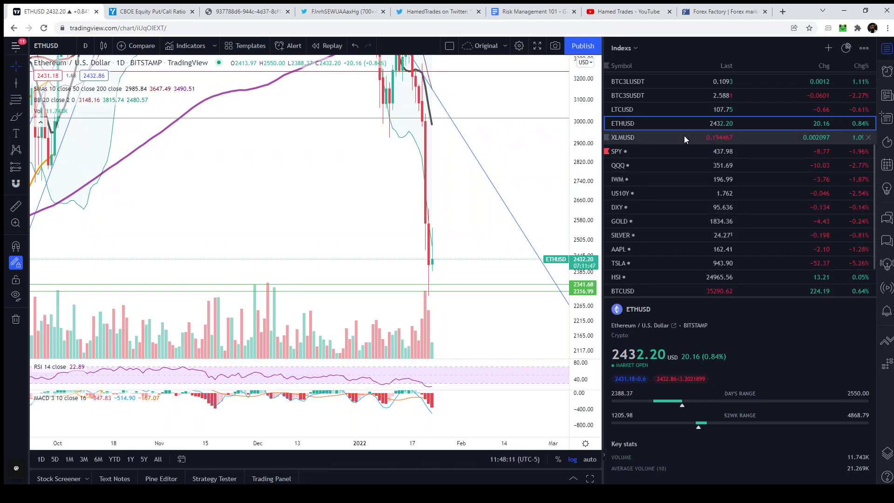
Step: Open the SOLUSD chart from the Indexes watchlist and review its decline below the 200-day moving average
{"action": "scroll", "coordinate": [680, 158], "scroll_direction": "down", "scroll_amount": 1}
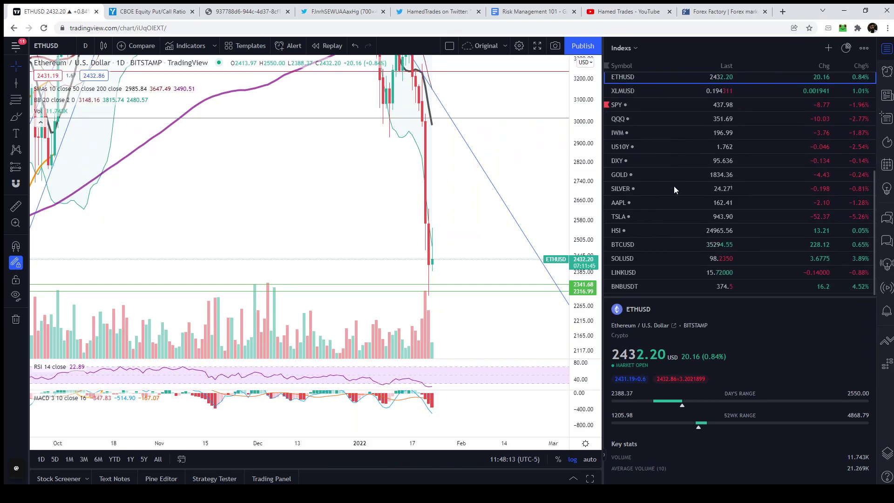
{"action": "left_click", "coordinate": [649, 261]}
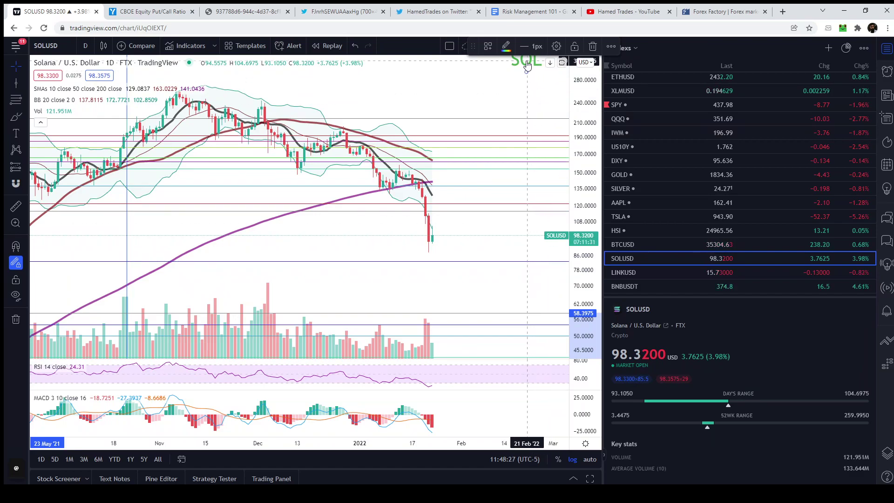
{"action": "left_click", "coordinate": [499, 100]}
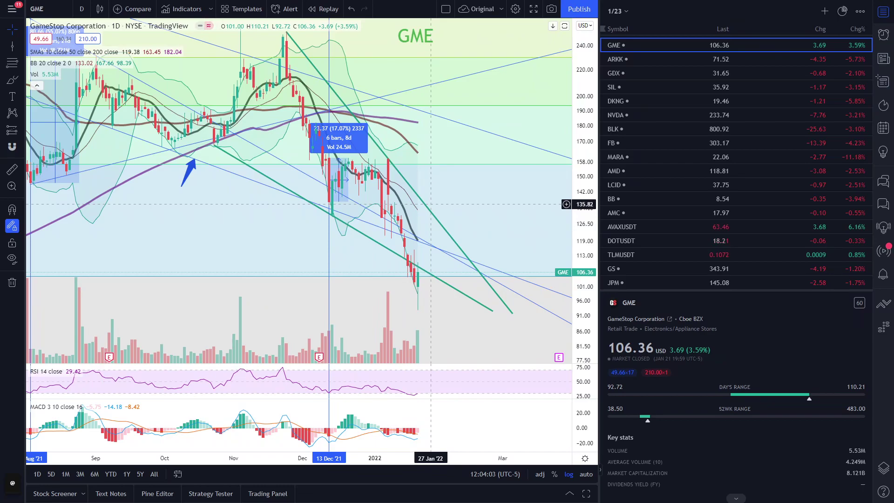
Step: Review GME's daily price history back through early 2021, and return to its latest candles
{"action": "scroll", "coordinate": [431, 204], "scroll_direction": "down", "scroll_amount": 5}
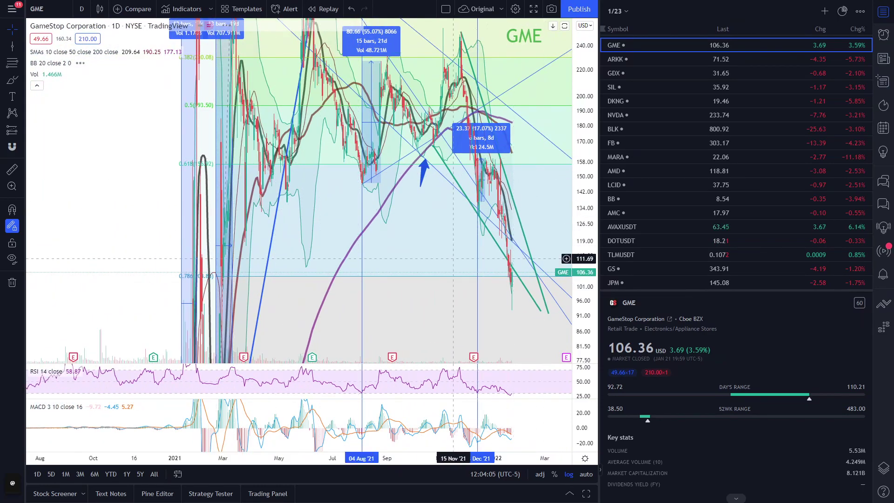
{"action": "scroll", "coordinate": [167, 182], "scroll_direction": "up", "scroll_amount": 5}
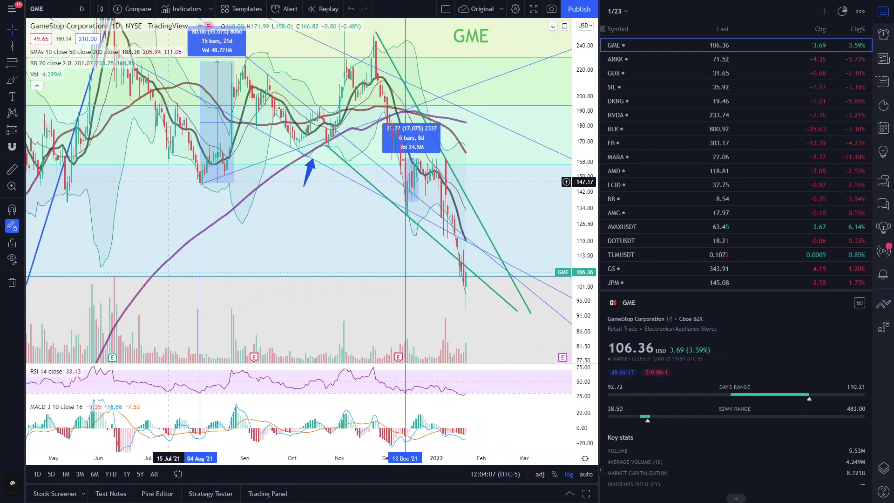
{"action": "scroll", "coordinate": [244, 249], "scroll_direction": "up", "scroll_amount": 3}
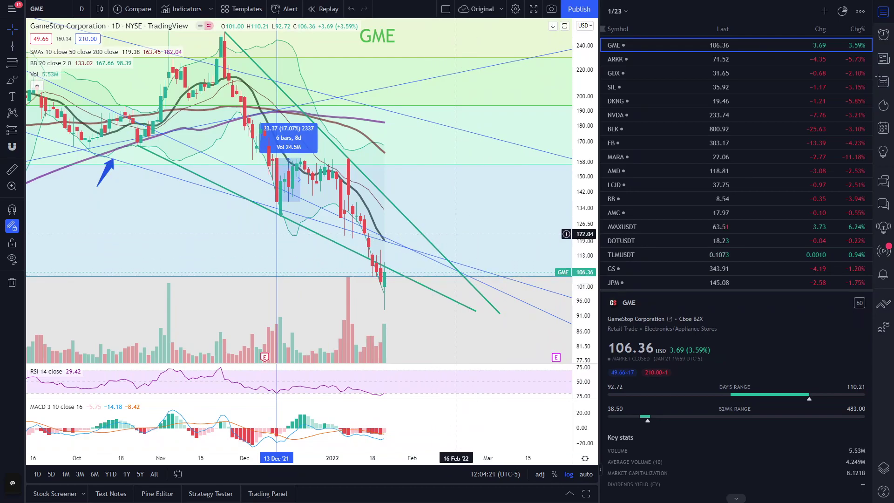
Step: Examine GME's decline since mid-2021 and its latest candles around the converging green trendlines and the 0.786 Fibonacci level
{"action": "scroll", "coordinate": [472, 238], "scroll_direction": "down", "scroll_amount": 1}
{"action": "scroll", "coordinate": [472, 238], "scroll_direction": "down", "scroll_amount": 3}
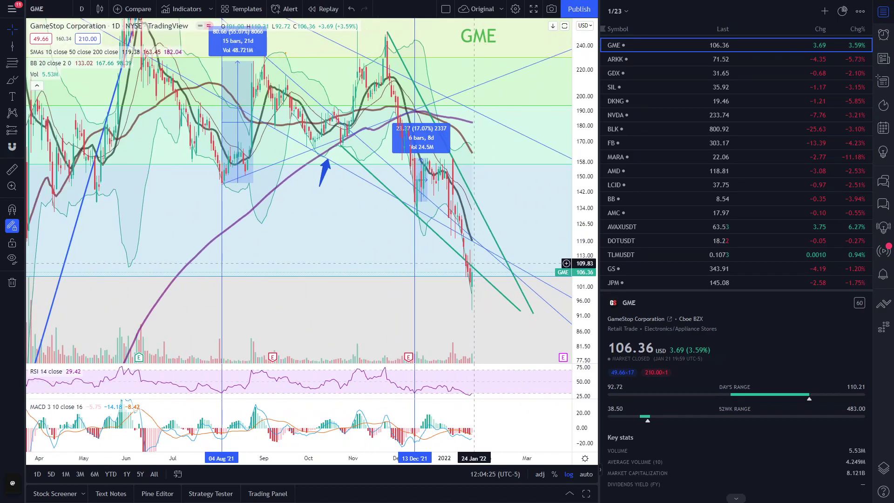
{"action": "scroll", "coordinate": [474, 264], "scroll_direction": "down", "scroll_amount": 1}
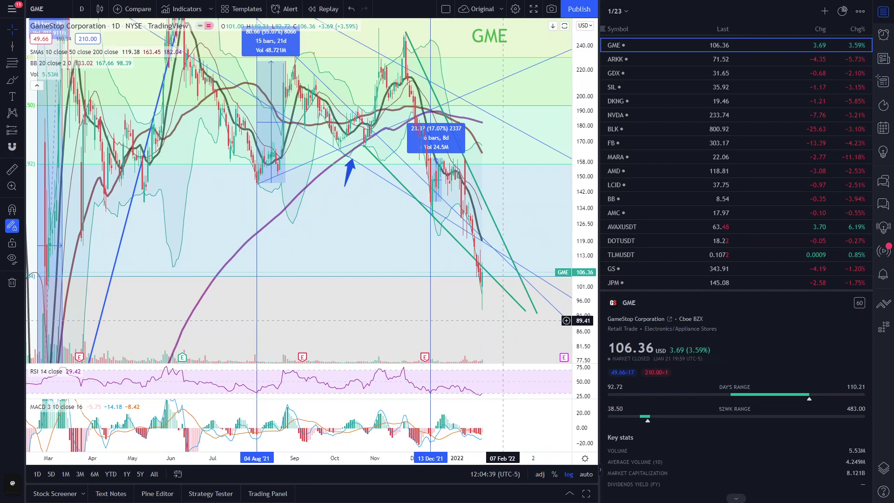
{"action": "scroll", "coordinate": [503, 320], "scroll_direction": "up", "scroll_amount": 5}
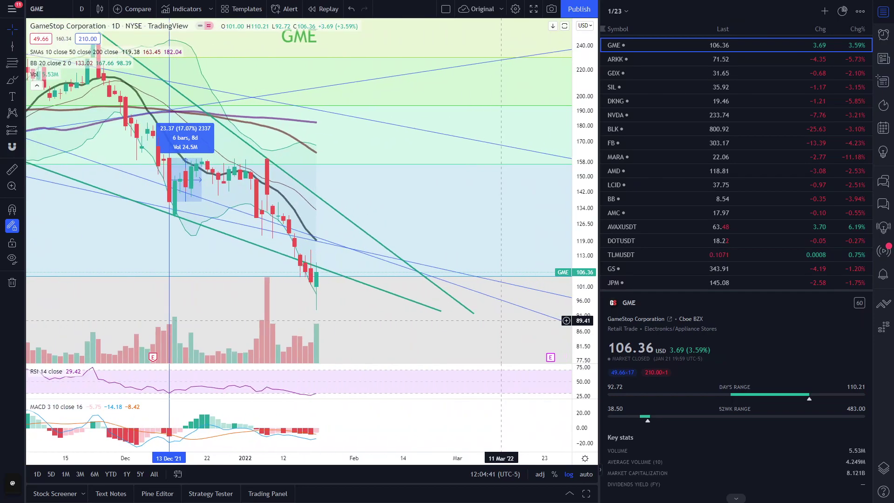
{"action": "left_click_drag", "start_coordinate": [573, 299], "coordinate": [407, 222]}
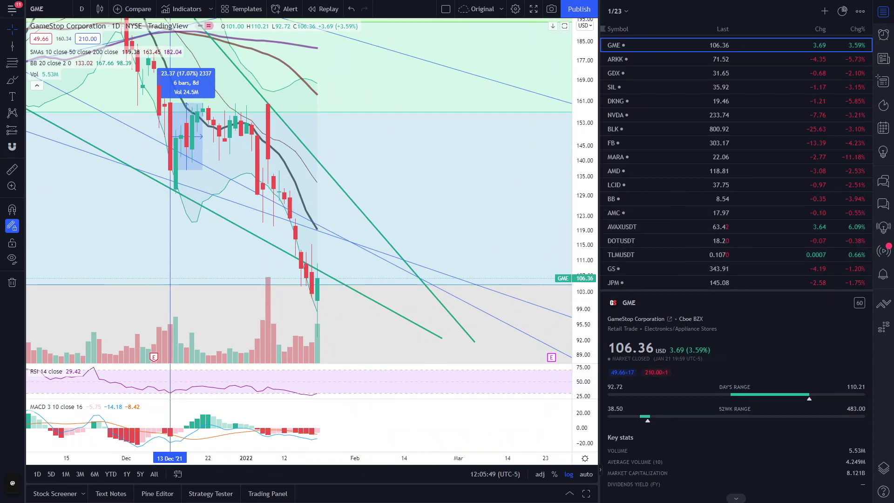
Step: Open the ARKK chart and review its drop below the 97.22, 94.95 and 89.03 lines
{"action": "key", "text": "Down"}
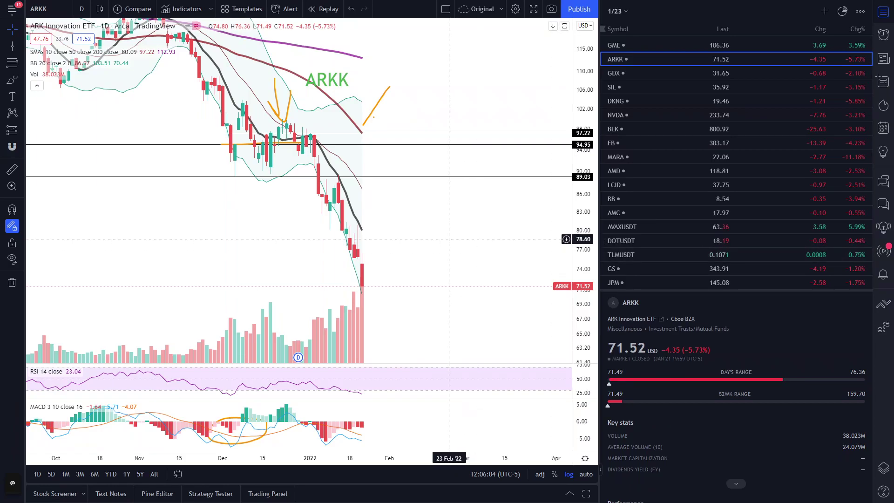
{"action": "left_click_drag", "start_coordinate": [443, 235], "coordinate": [443, 181]}
{"action": "scroll", "coordinate": [452, 202], "scroll_direction": "down", "scroll_amount": 4}
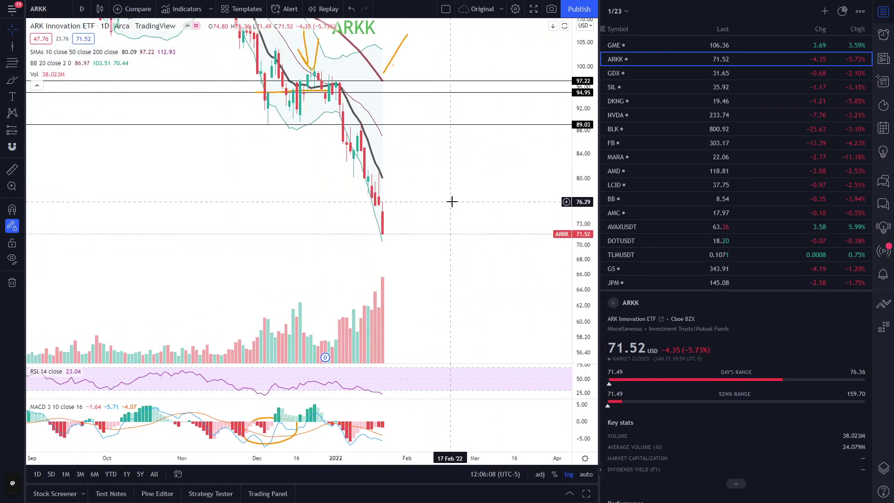
{"action": "left_click_drag", "start_coordinate": [506, 256], "coordinate": [354, 103]}
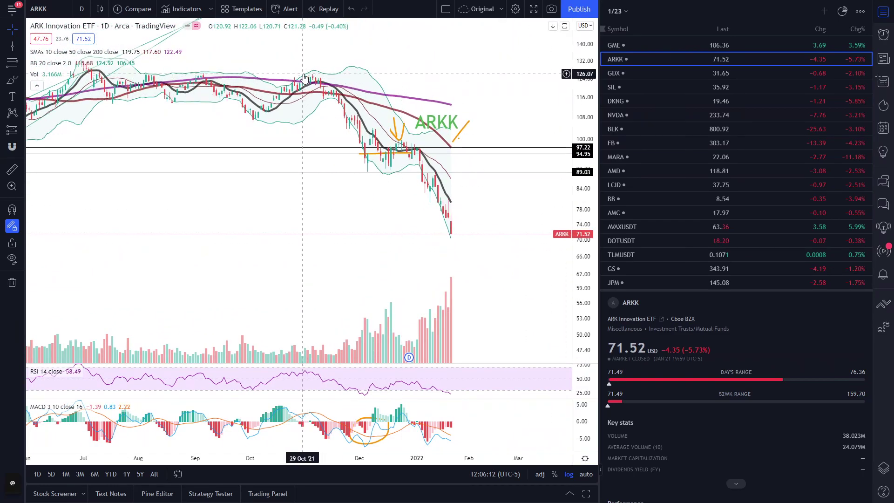
Step: Review ARKK's price history from its February 2021 peak down to the latest candles
{"action": "scroll", "coordinate": [289, 187], "scroll_direction": "down", "scroll_amount": 5}
{"action": "left_click_drag", "start_coordinate": [277, 241], "coordinate": [293, 261]}
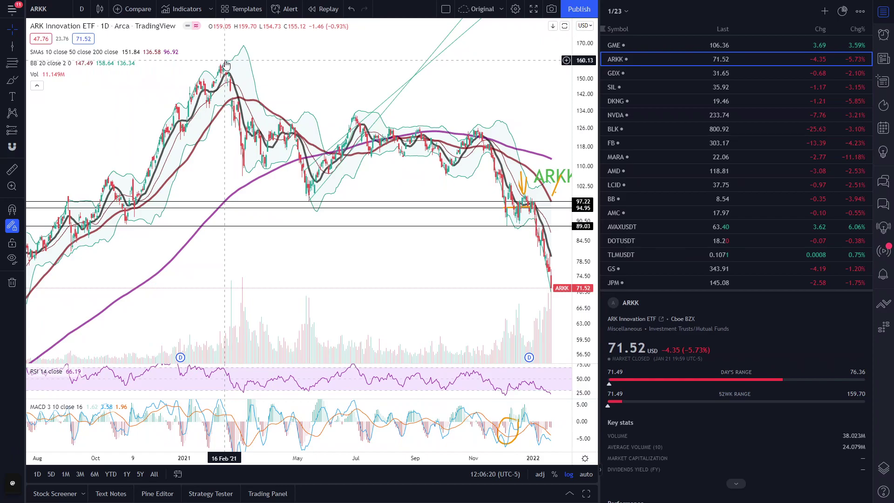
{"action": "left_click_drag", "start_coordinate": [403, 244], "coordinate": [314, 238]}
{"action": "scroll", "coordinate": [363, 281], "scroll_direction": "up", "scroll_amount": 5}
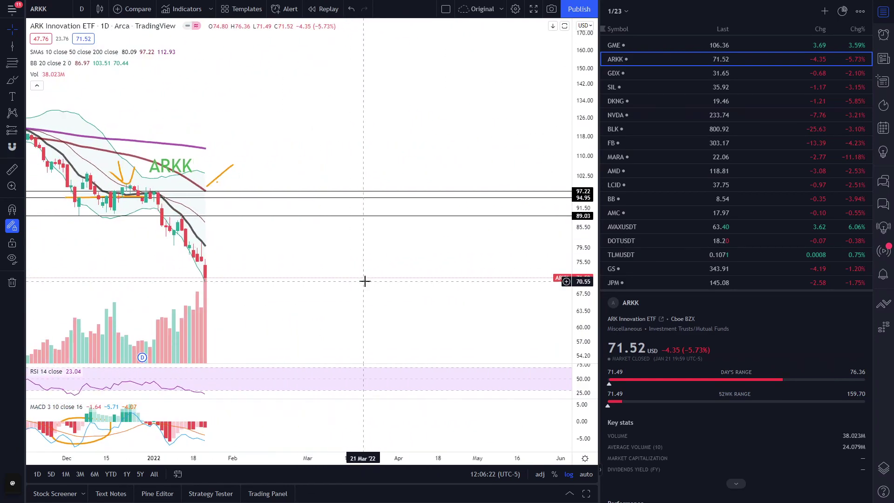
Step: Examine ARKK's latest candles below the 89.03 line and the empty price range beneath them
{"action": "left_click_drag", "start_coordinate": [363, 281], "coordinate": [429, 219]}
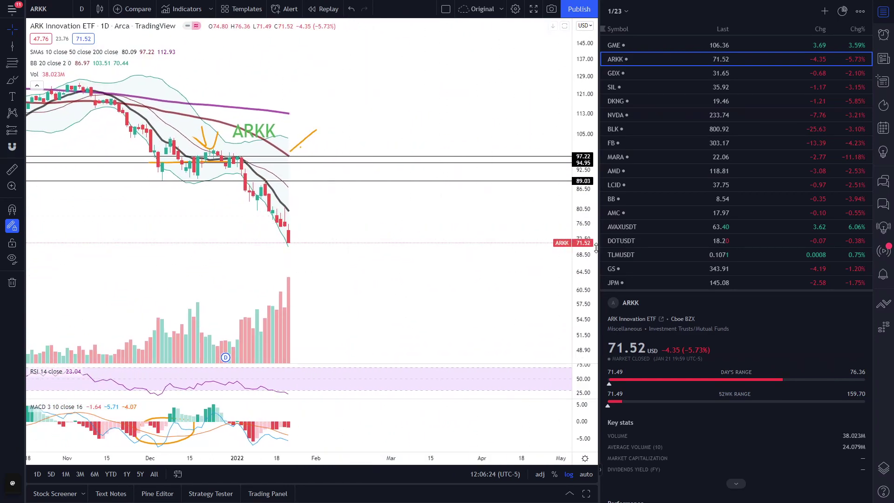
{"action": "left_click_drag", "start_coordinate": [596, 248], "coordinate": [592, 219]}
{"action": "left_click_drag", "start_coordinate": [414, 189], "coordinate": [467, 190]}
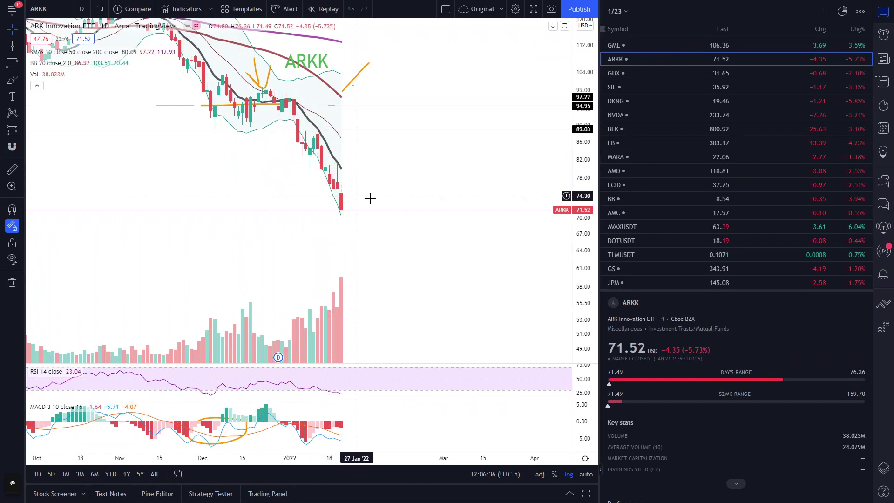
{"action": "scroll", "coordinate": [363, 196], "scroll_direction": "up", "scroll_amount": 3}
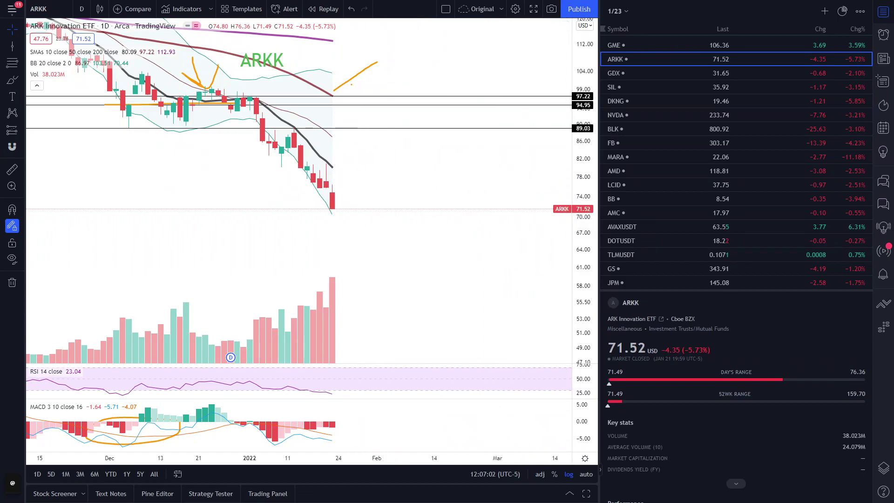
Step: Open the GDX chart and brush a projected rebound from the latest candle near the 10-day average up to about 33.60
{"action": "left_click", "coordinate": [615, 73]}
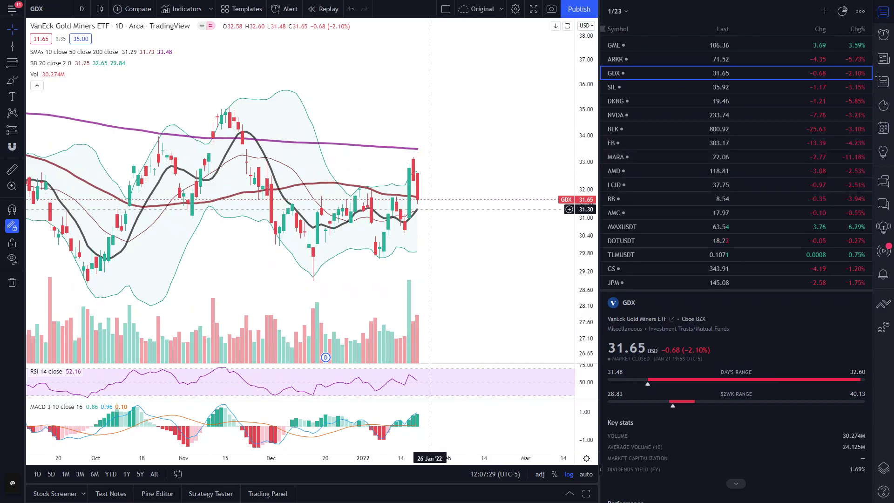
{"action": "scroll", "coordinate": [424, 200], "scroll_direction": "up", "scroll_amount": 3}
{"action": "scroll", "coordinate": [424, 196], "scroll_direction": "down", "scroll_amount": 3}
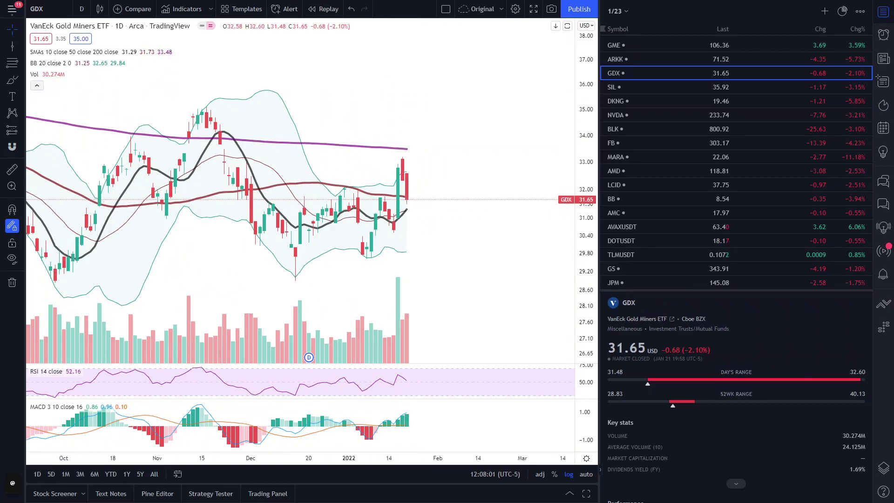
{"action": "left_click", "coordinate": [12, 80]}
{"action": "left_click_drag", "start_coordinate": [403, 205], "coordinate": [451, 145]}
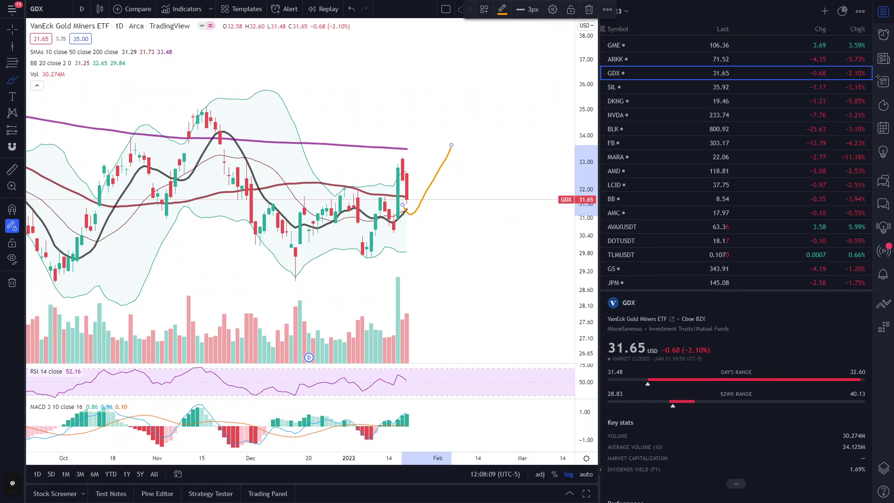
Step: Open the SIL chart, brush over its January rebound and latest candles, and delete that drawing
{"action": "left_click", "coordinate": [614, 87]}
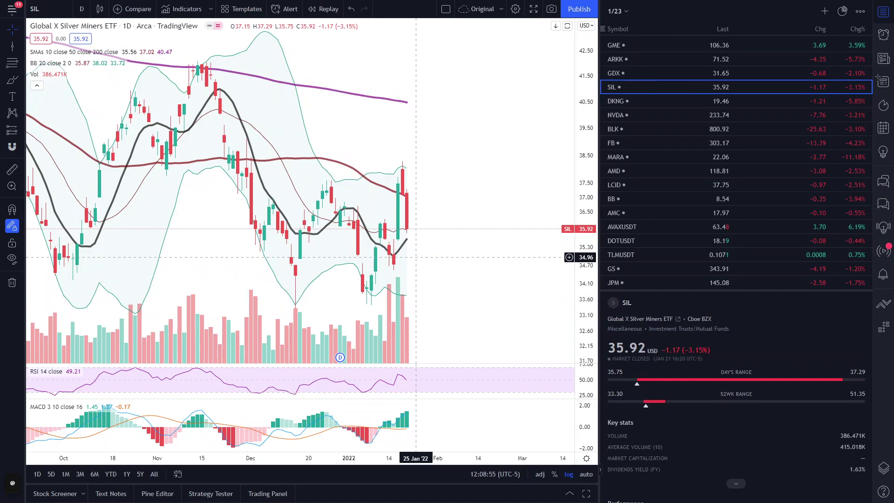
{"action": "left_click", "coordinate": [12, 80]}
{"action": "mouse_move", "coordinate": [362, 298]}
{"action": "left_mouse_down"}
{"action": "mouse_move", "coordinate": [402, 182]}
{"action": "mouse_move", "coordinate": [431, 167]}
{"action": "mouse_move", "coordinate": [391, 199]}
{"action": "mouse_move", "coordinate": [433, 209]}
{"action": "mouse_move", "coordinate": [421, 162]}
{"action": "left_mouse_up"}
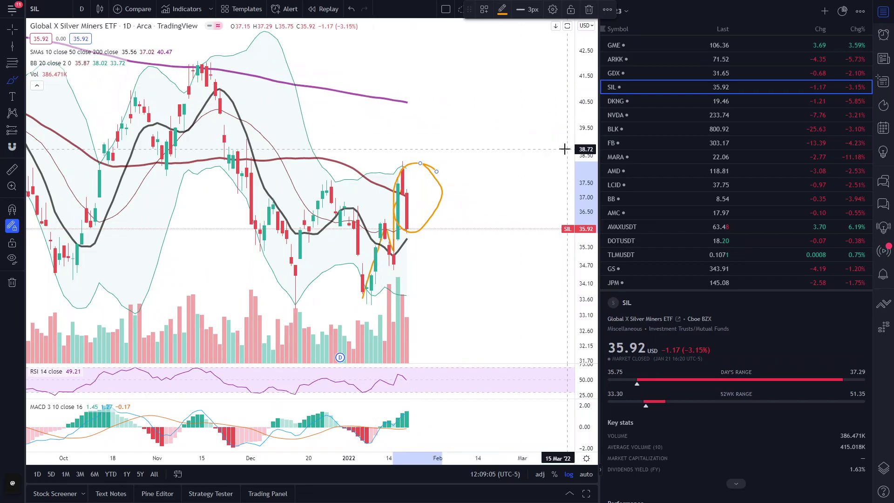
{"action": "key", "text": "Delete"}
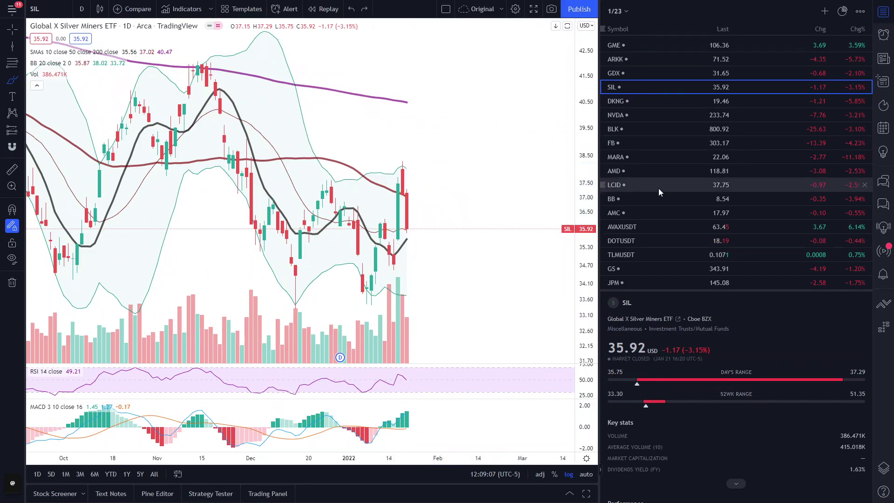
{"action": "left_click", "coordinate": [12, 29]}
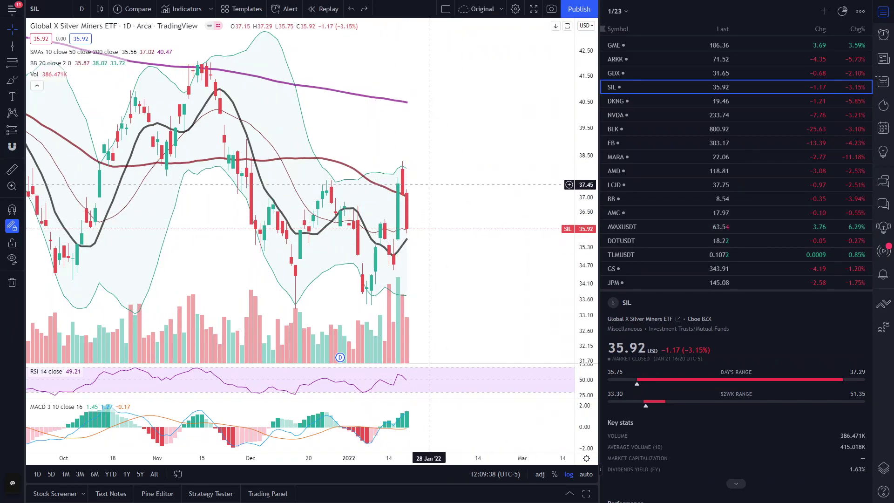
Step: Brush a projected SIL path from the 10-day average up to about 39.20 in early February and down to about 34 in late February
{"action": "key", "text": "alt+t"}
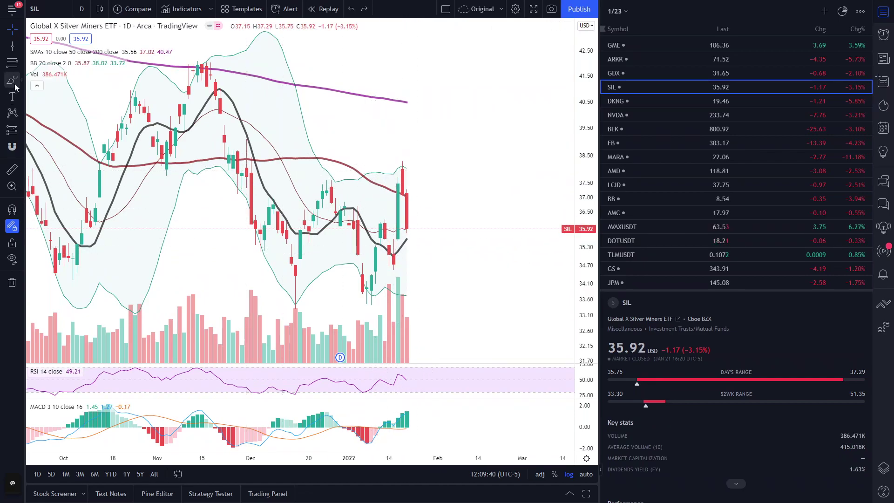
{"action": "left_click_drag", "start_coordinate": [407, 246], "coordinate": [438, 139]}
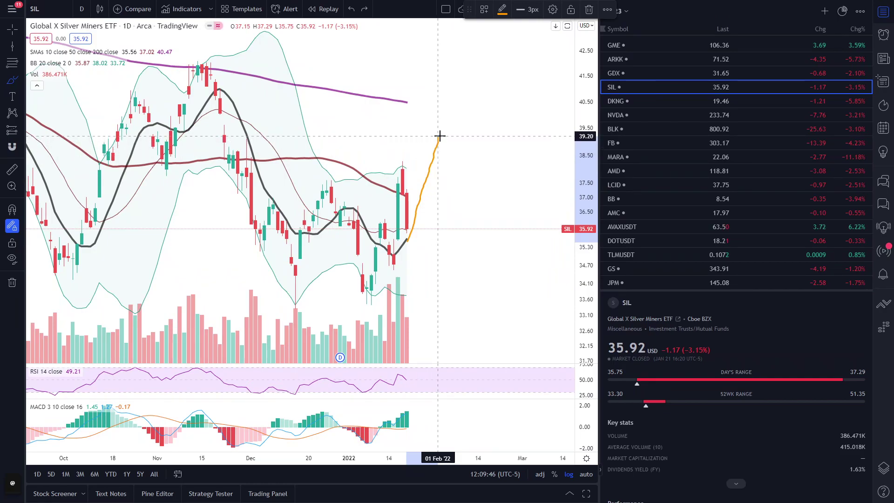
{"action": "left_click_drag", "start_coordinate": [440, 134], "coordinate": [505, 288]}
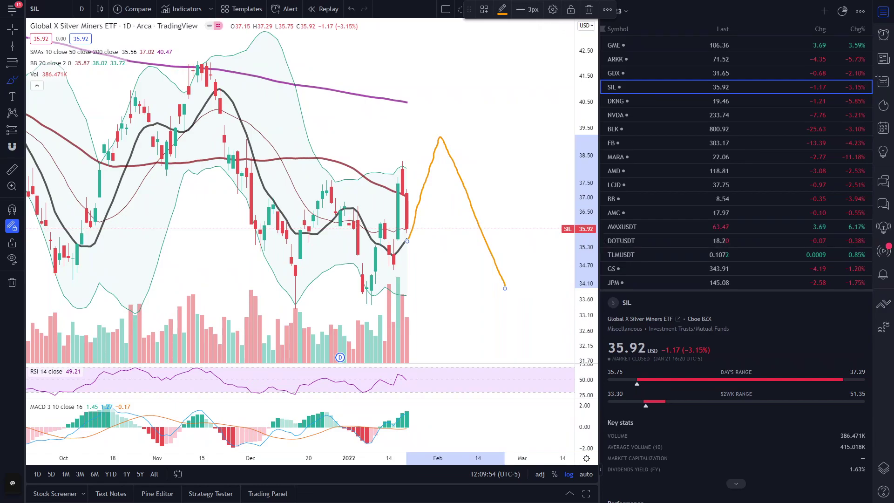
Step: Open the DKNG chart and measure the decline from its September 2021 peak to the latest candle
{"action": "key", "text": "Down"}
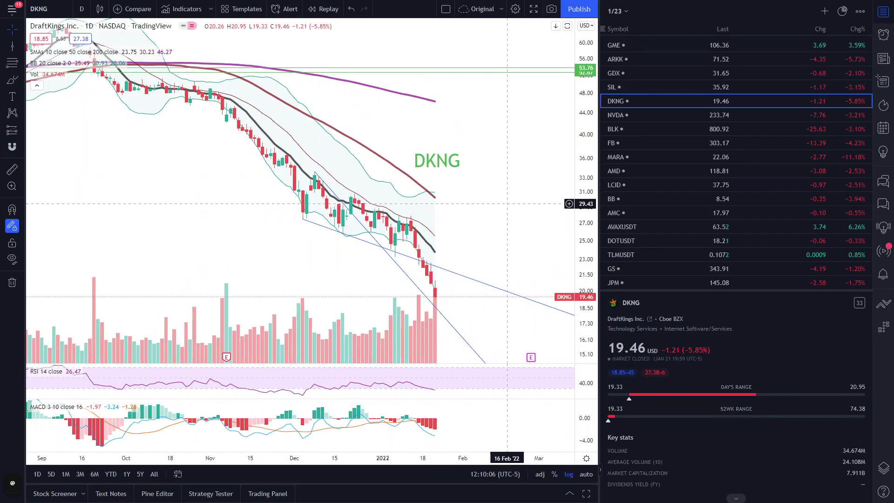
{"action": "scroll", "coordinate": [533, 168], "scroll_direction": "down", "scroll_amount": 2}
{"action": "left_click_drag", "start_coordinate": [533, 168], "coordinate": [549, 207]}
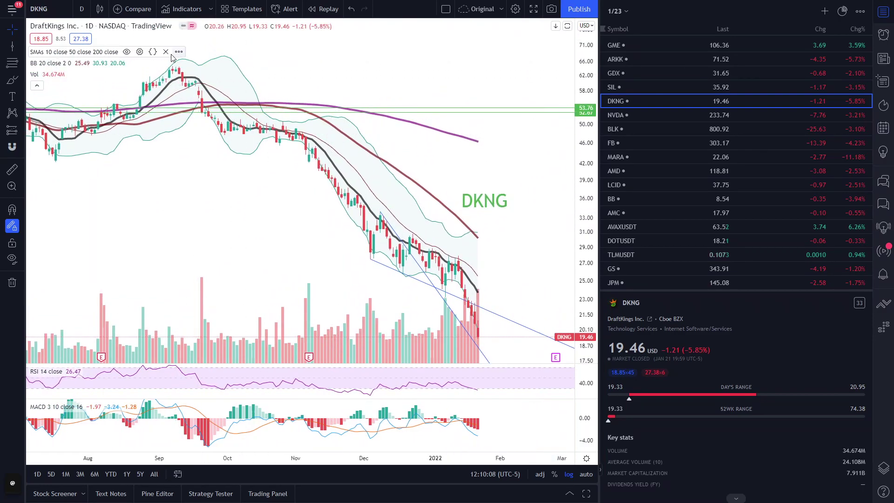
{"action": "left_click", "coordinate": [179, 72], "text": "shift"}
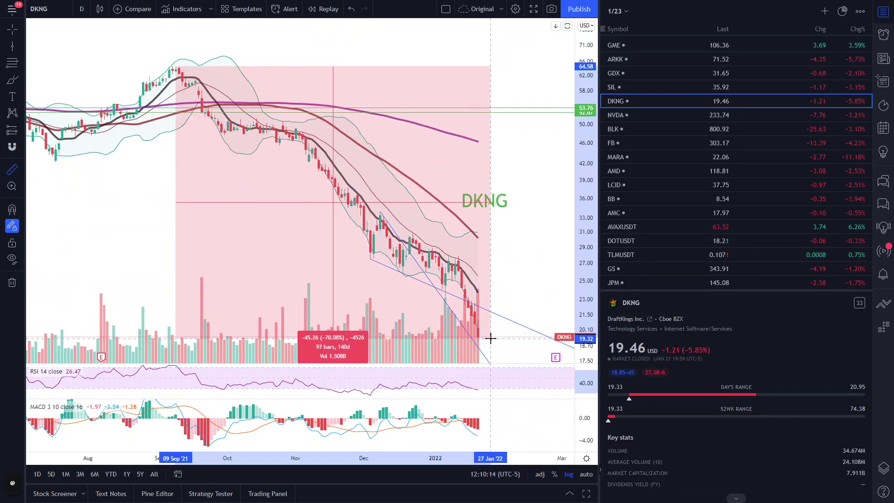
{"action": "key", "text": "Escape"}
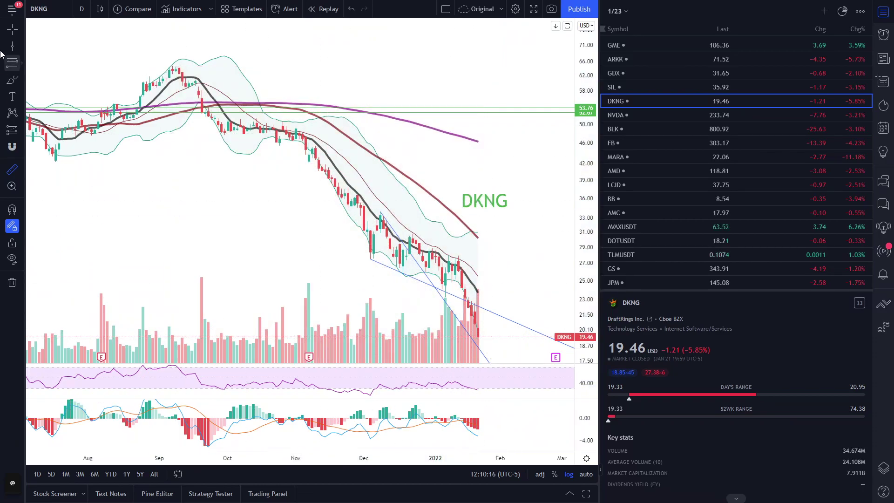
Step: Examine DKNG's latest candles against the two descending blue trendlines drawn from the December 2021 swings
{"action": "scroll", "coordinate": [529, 253], "scroll_direction": "up", "scroll_amount": 5}
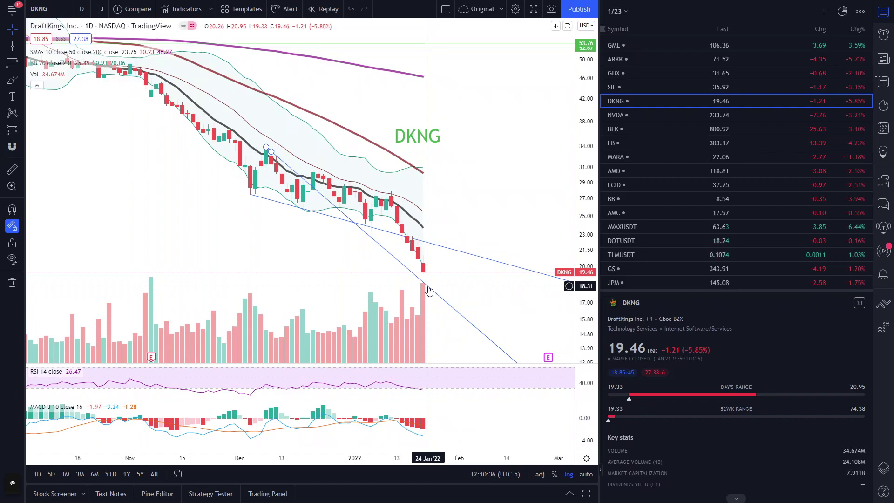
{"action": "left_click", "coordinate": [442, 251]}
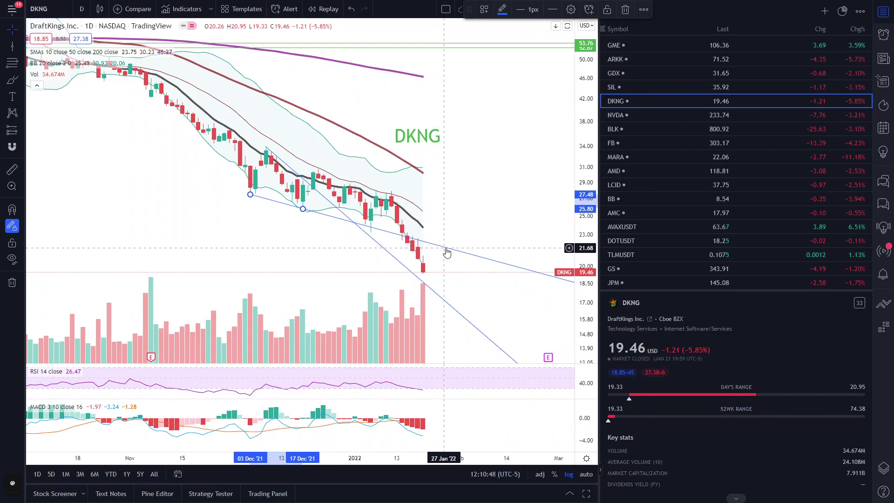
{"action": "left_click", "coordinate": [448, 225]}
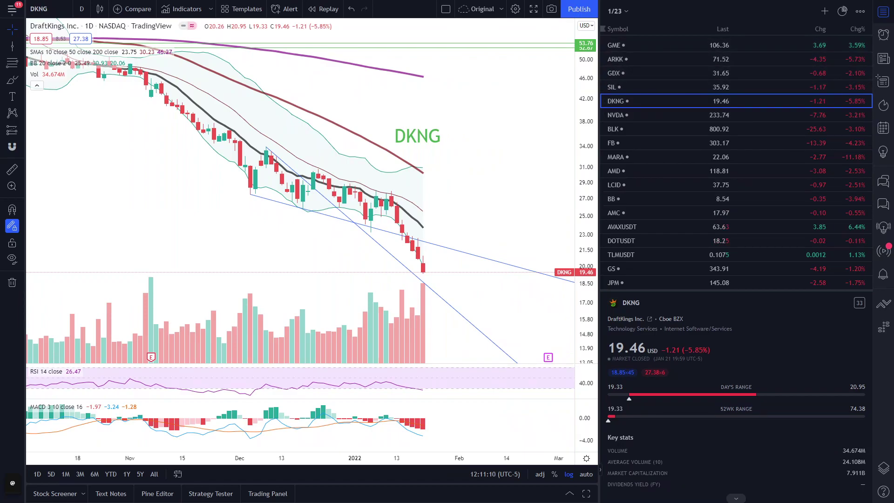
Step: Open the NVDA chart and brush short support marks above the 200-day average plus a projected rebound to about 256
{"action": "key", "text": "Down"}
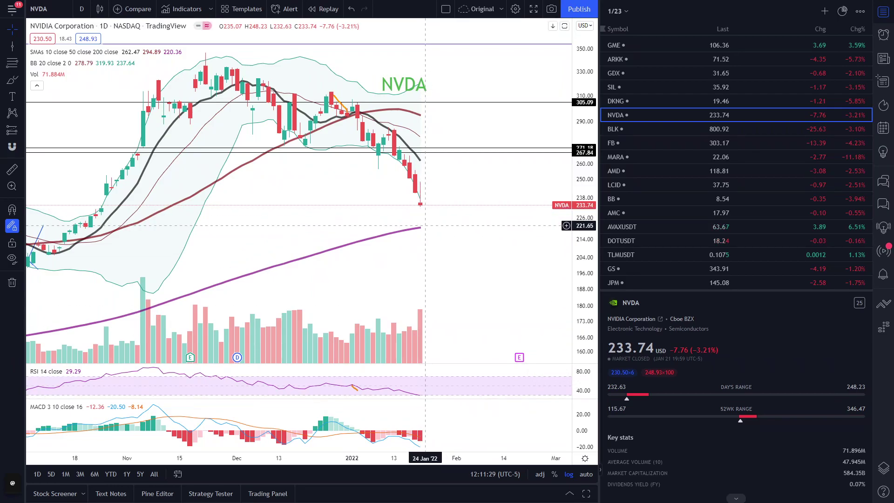
{"action": "scroll", "coordinate": [425, 226], "scroll_direction": "down", "scroll_amount": 3}
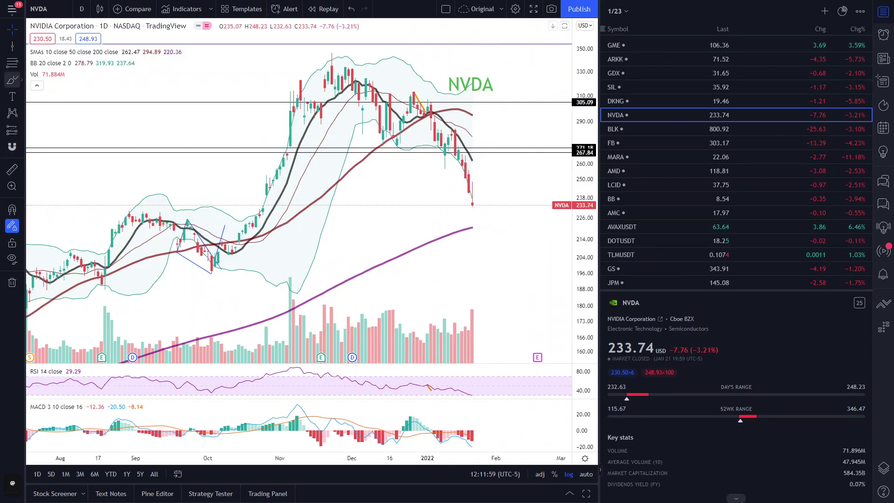
{"action": "key", "text": "alt+t"}
{"action": "left_click_drag", "start_coordinate": [476, 223], "coordinate": [490, 224]}
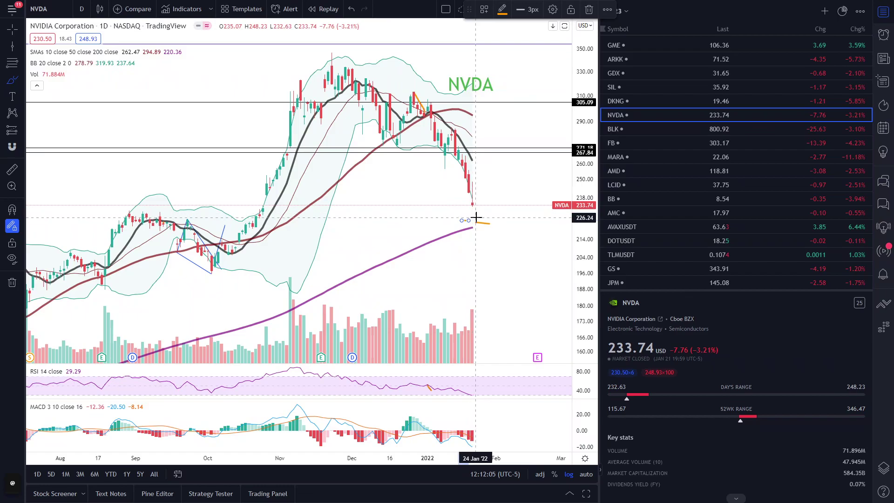
{"action": "left_click_drag", "start_coordinate": [476, 209], "coordinate": [496, 169]}
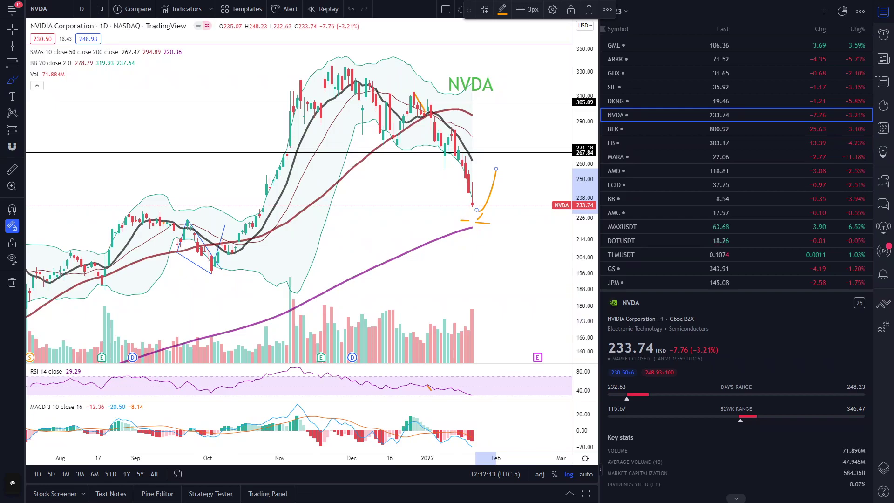
Step: Open the BLK chart and review its drop below the 200-day average against price history back to 2020
{"action": "left_click", "coordinate": [615, 129]}
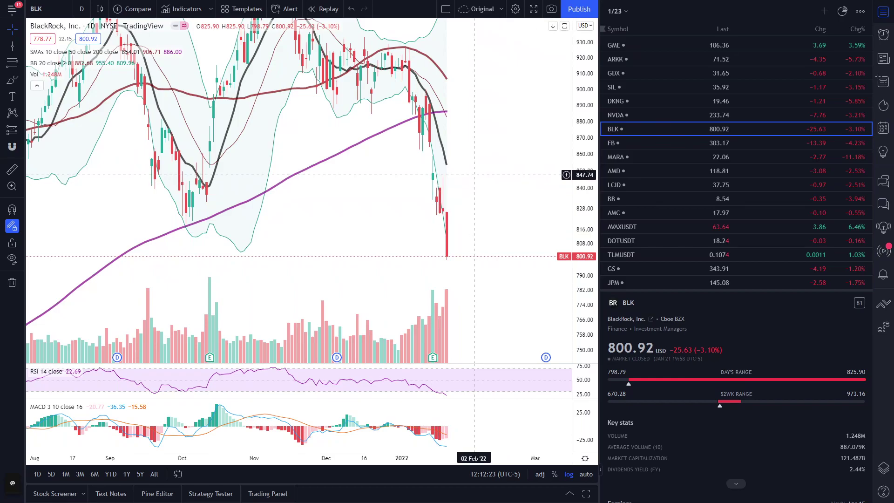
{"action": "left_click_drag", "start_coordinate": [474, 176], "coordinate": [511, 179]}
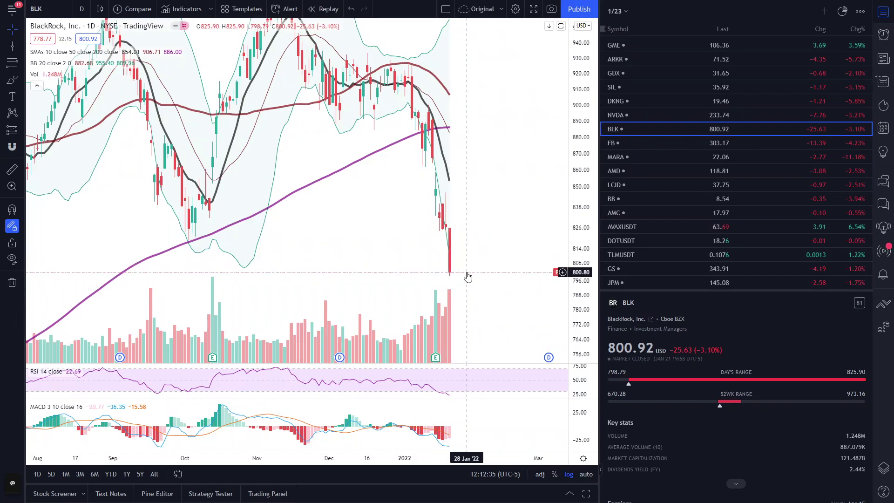
{"action": "scroll", "coordinate": [466, 275], "scroll_direction": "down", "scroll_amount": 2}
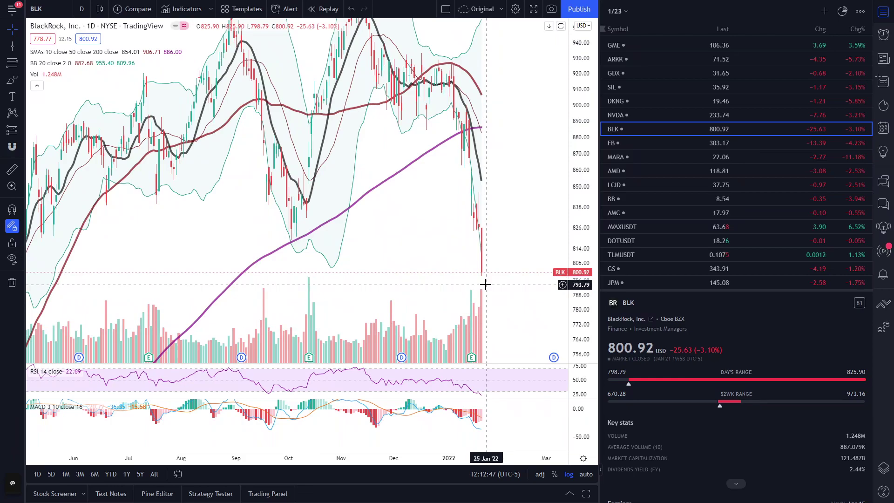
{"action": "scroll", "coordinate": [489, 280], "scroll_direction": "down", "scroll_amount": 4}
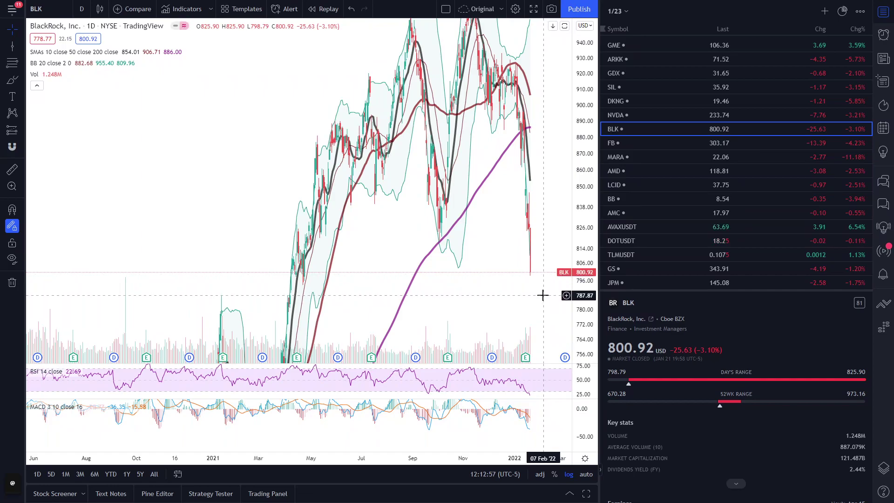
{"action": "right_click", "coordinate": [543, 295]}
{"action": "scroll", "coordinate": [481, 285], "scroll_direction": "up", "scroll_amount": 8}
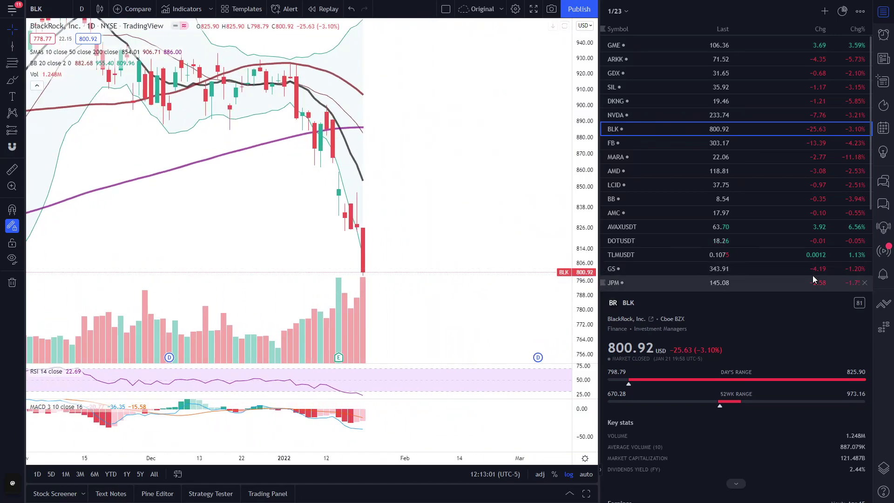
Step: Open the FB chart and examine its drop below the 308.11 Fibonacci level against the December 2021 low and earlier 2021 prices
{"action": "left_click", "coordinate": [615, 143]}
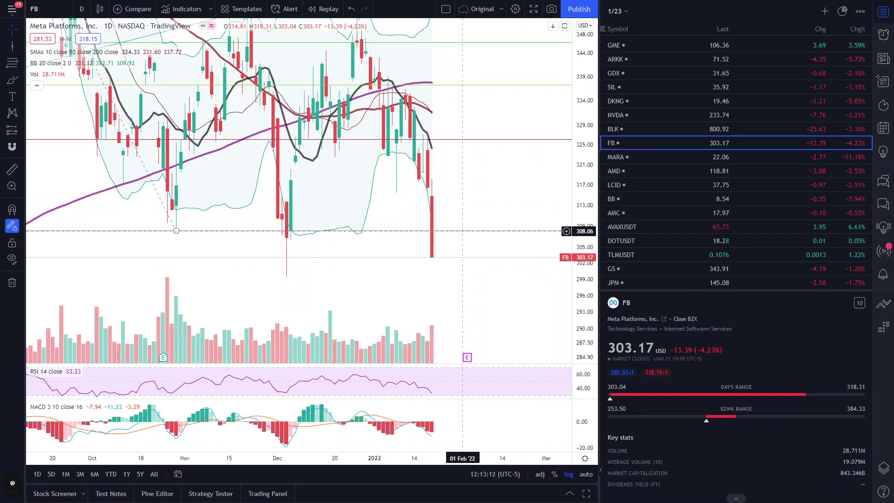
{"action": "left_click", "coordinate": [468, 231]}
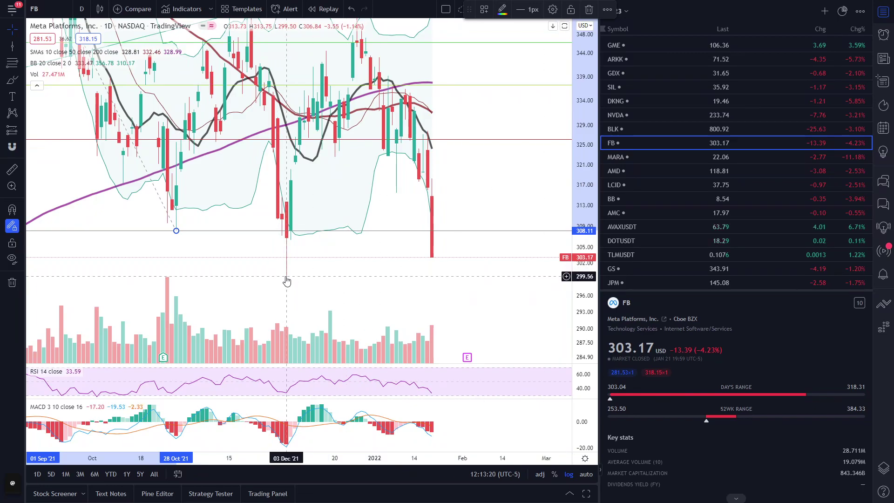
{"action": "scroll", "coordinate": [505, 242], "scroll_direction": "down", "scroll_amount": 5}
{"action": "left_click", "coordinate": [531, 251]}
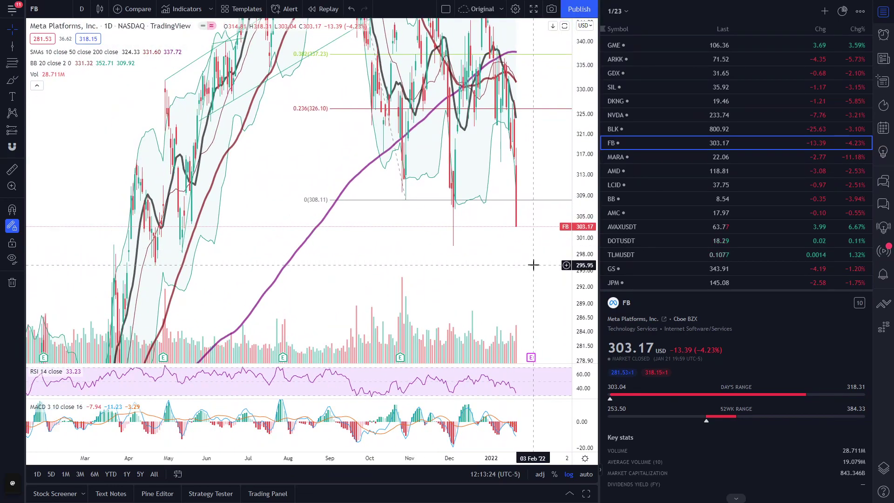
{"action": "left_click_drag", "start_coordinate": [534, 251], "coordinate": [536, 231]}
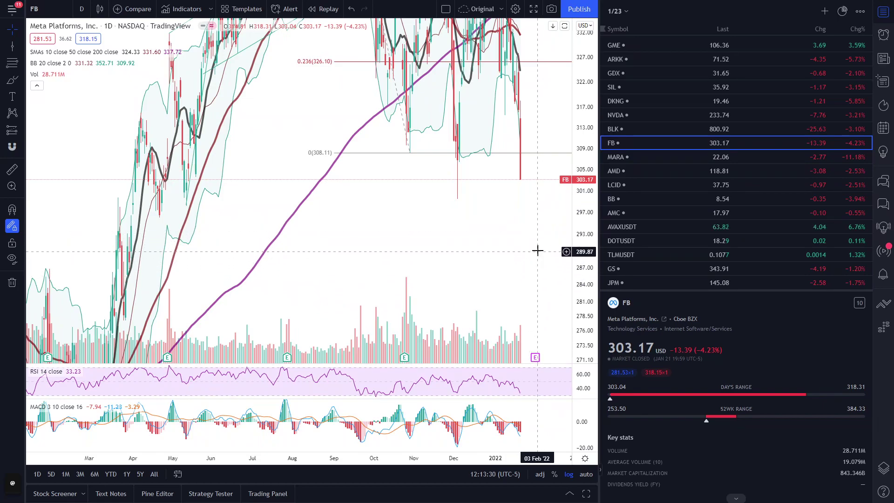
{"action": "scroll", "coordinate": [538, 257], "scroll_direction": "up", "scroll_amount": 8}
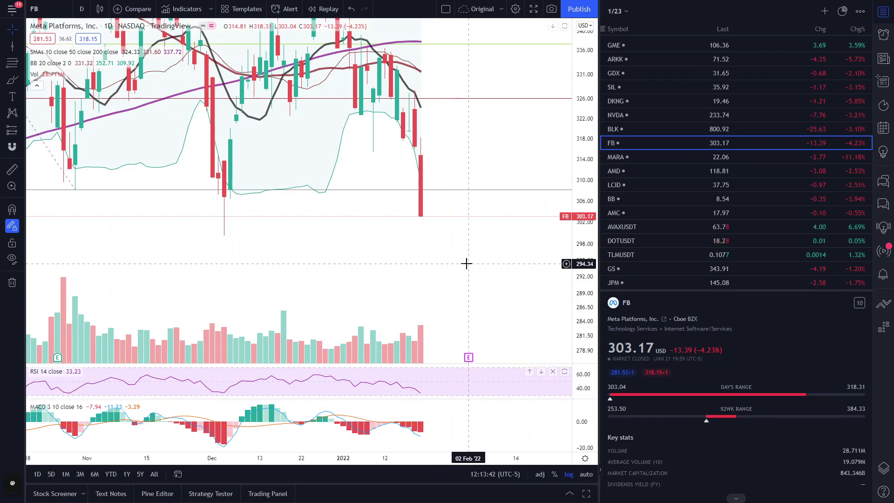
{"action": "left_click_drag", "start_coordinate": [465, 262], "coordinate": [478, 303]}
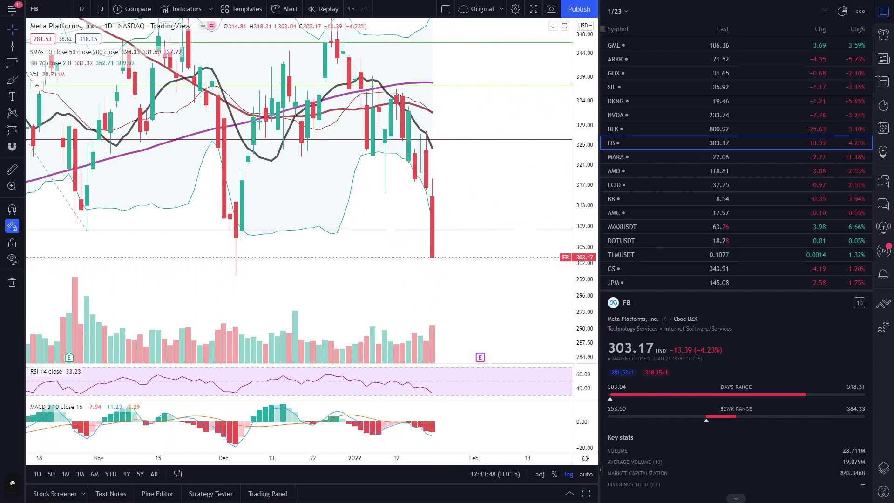
Step: Open the MARA chart and delete the orange brush curve drawn over the latest January candles
{"action": "key", "text": "Down"}
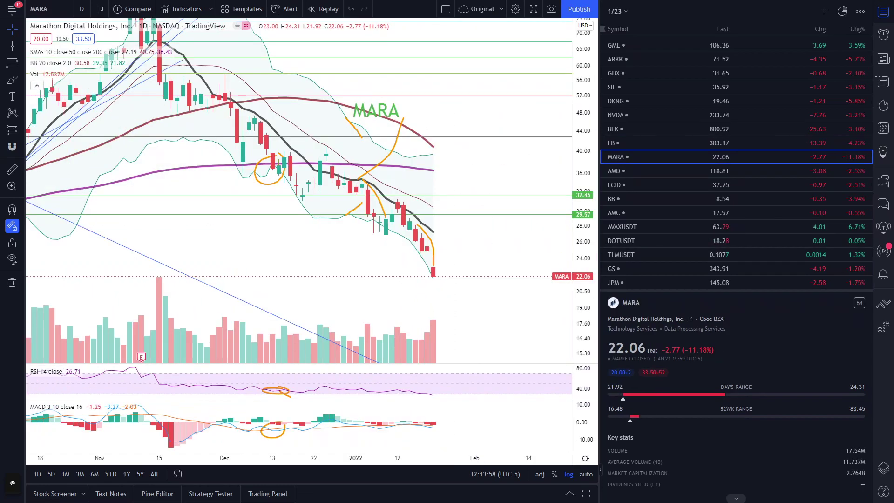
{"action": "scroll", "coordinate": [445, 267], "scroll_direction": "up", "scroll_amount": 3}
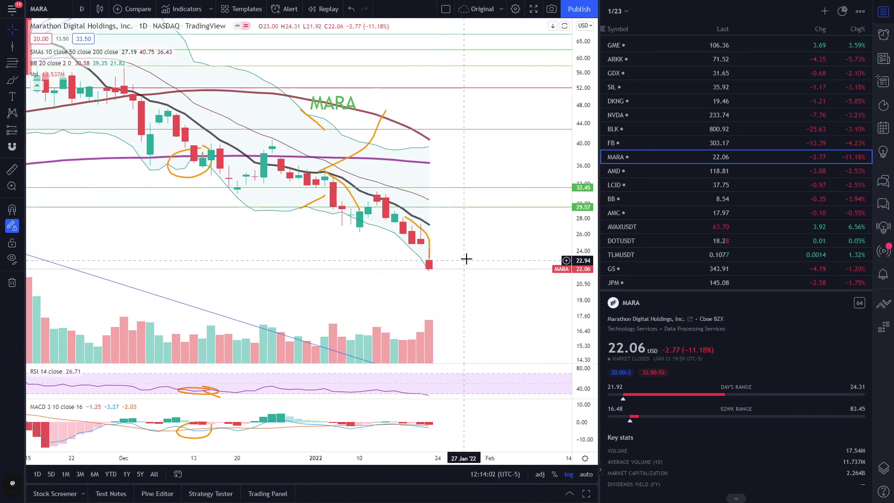
{"action": "left_click", "coordinate": [426, 240]}
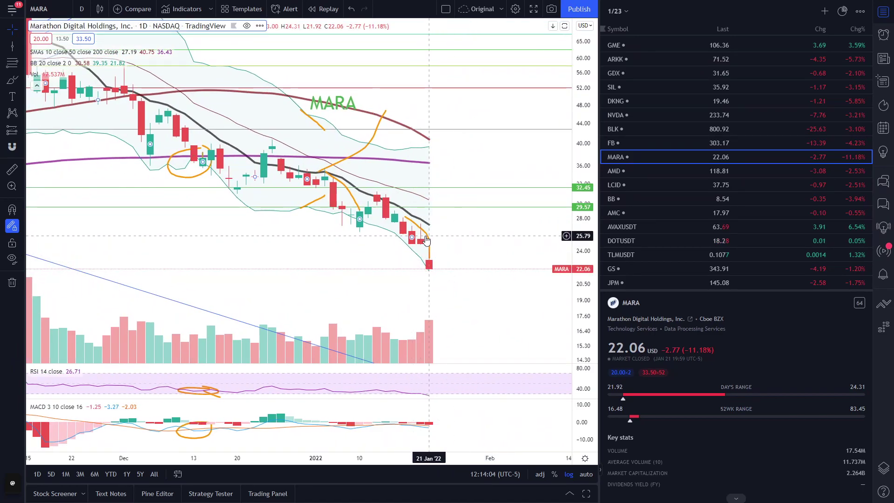
{"action": "left_click", "coordinate": [427, 240]}
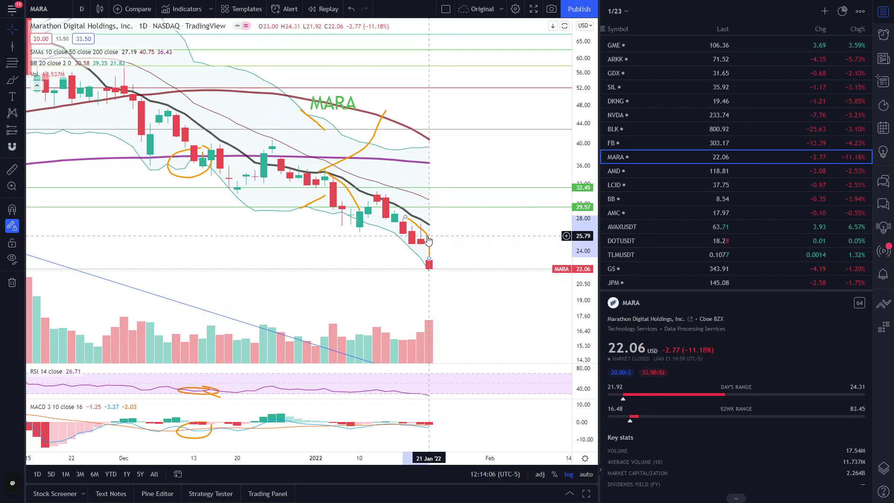
{"action": "key", "text": "Delete"}
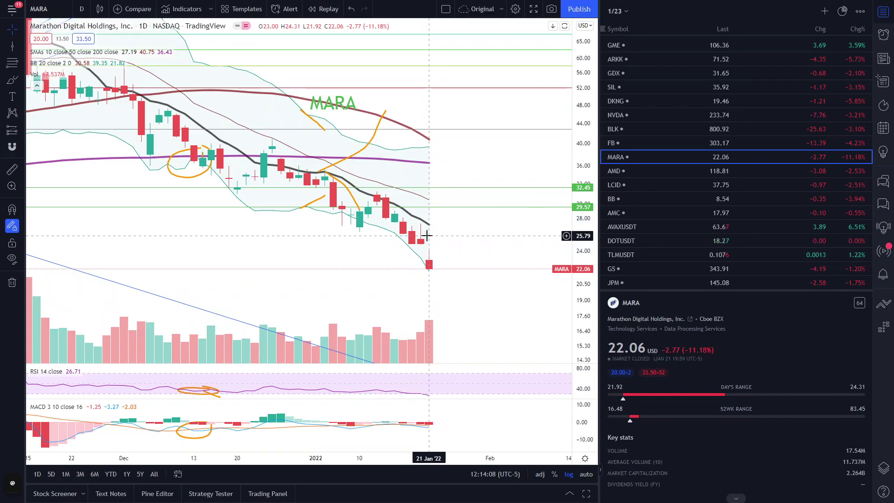
Step: Review MARA's latest decline below the 29.57 line against its price history back to mid-2021
{"action": "scroll", "coordinate": [495, 254], "scroll_direction": "down", "scroll_amount": 3}
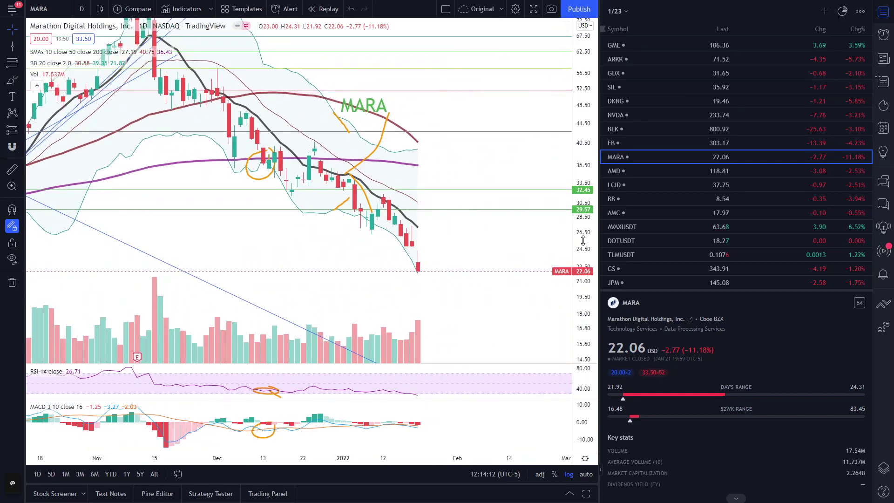
{"action": "scroll", "coordinate": [463, 222], "scroll_direction": "down", "scroll_amount": 3}
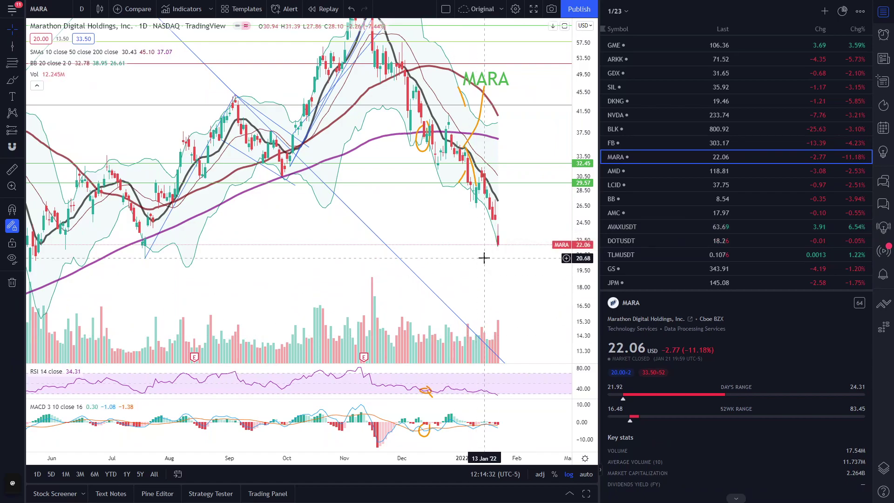
{"action": "scroll", "coordinate": [485, 255], "scroll_direction": "up", "scroll_amount": 5}
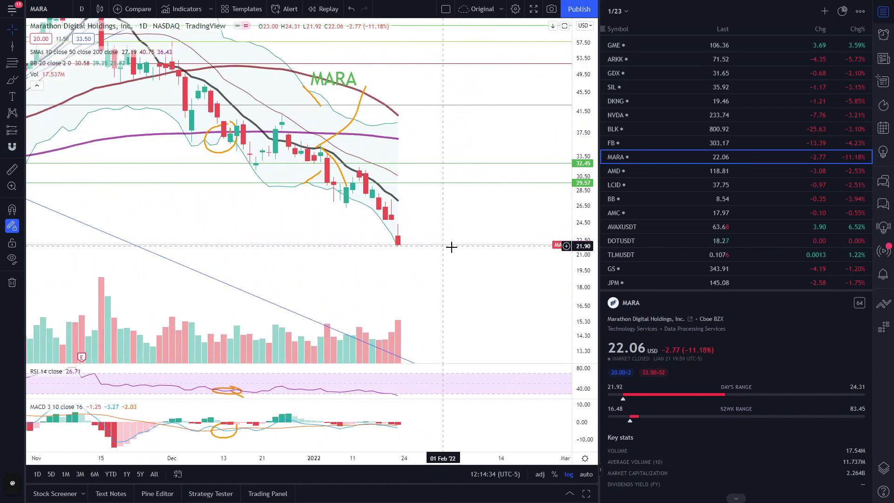
Step: Open the AMD chart and examine its drop toward the 118.13 horizontal line against price history back to May 2021
{"action": "key", "text": "Down"}
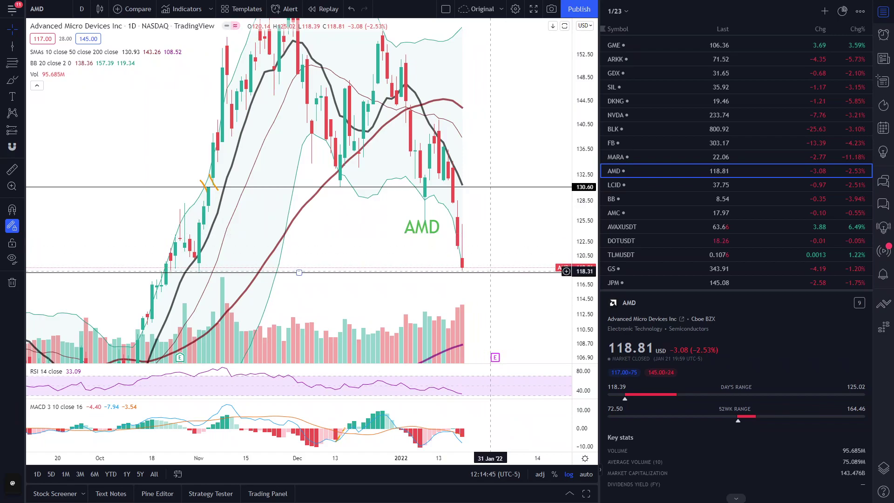
{"action": "left_click", "coordinate": [493, 273]}
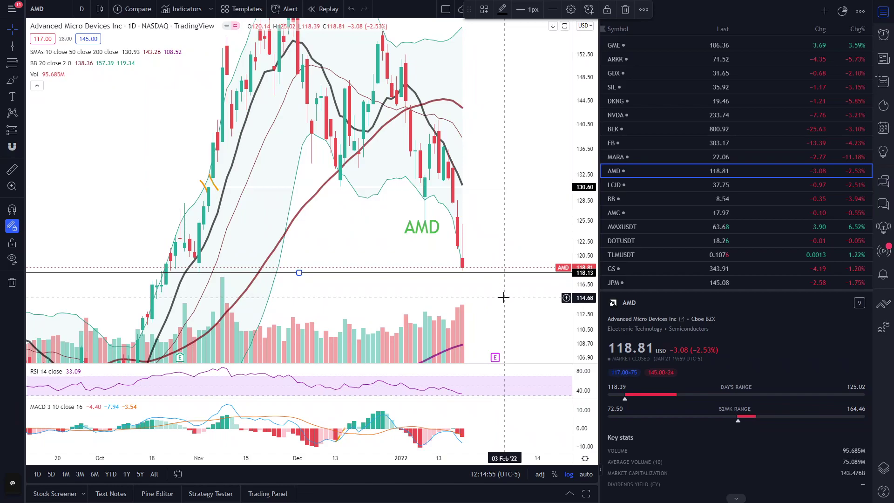
{"action": "scroll", "coordinate": [504, 297], "scroll_direction": "down", "scroll_amount": 4}
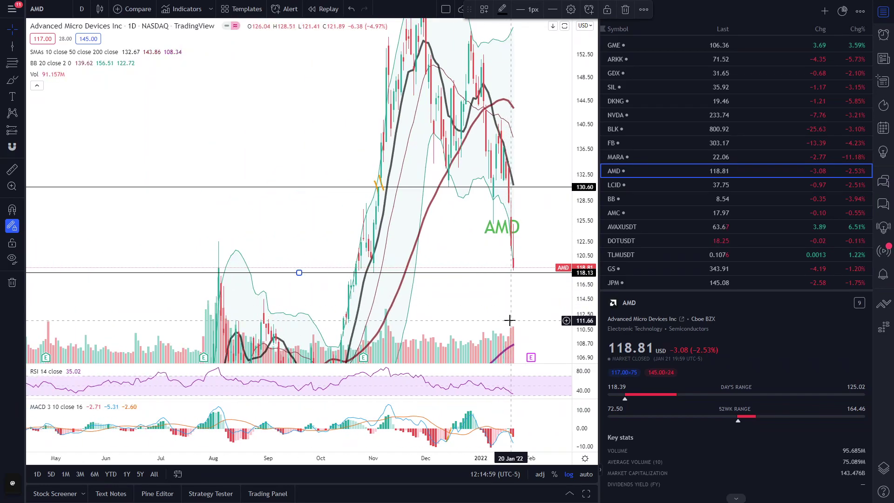
{"action": "scroll", "coordinate": [443, 289], "scroll_direction": "up", "scroll_amount": 5}
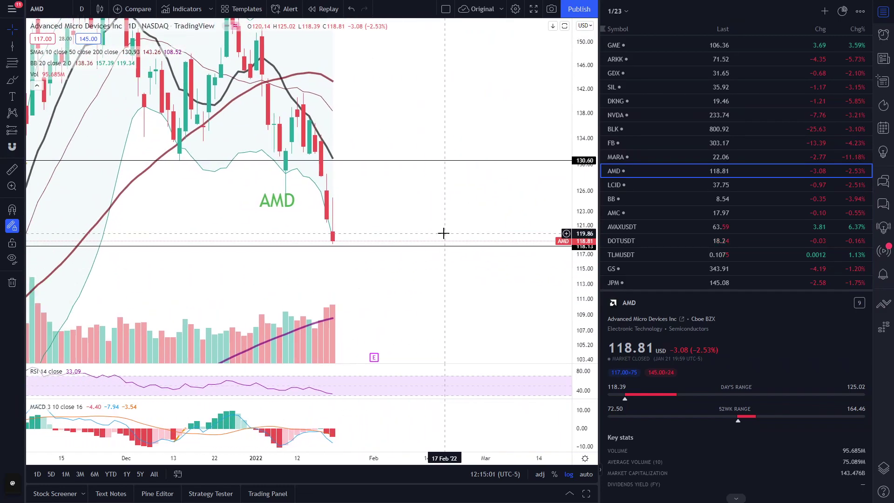
{"action": "left_click", "coordinate": [505, 246]}
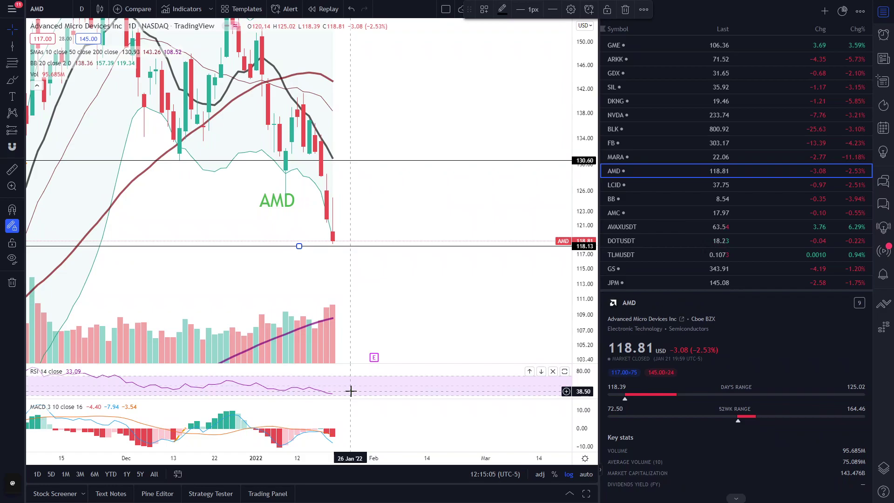
Step: Examine AMD's latest RSI and MACD readings alongside the 118.13 support line
{"action": "left_click_drag", "start_coordinate": [336, 423], "coordinate": [343, 424]}
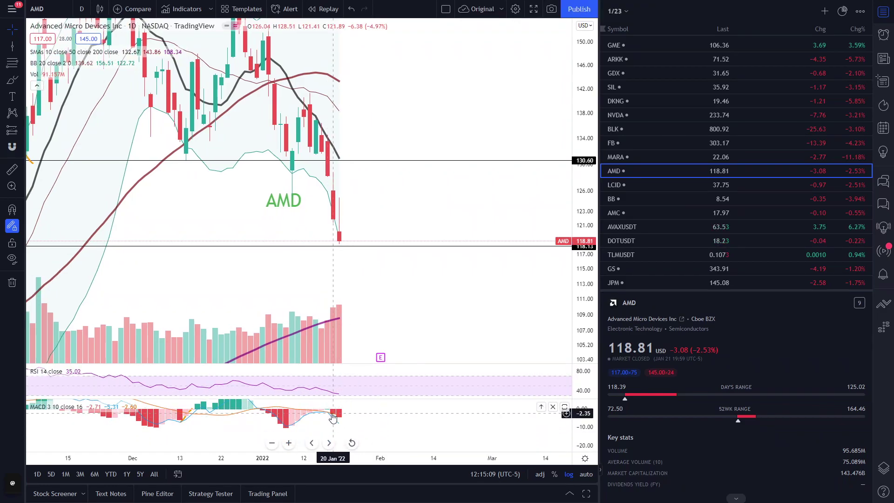
{"action": "right_click", "coordinate": [333, 417]}
{"action": "key", "text": "Escape"}
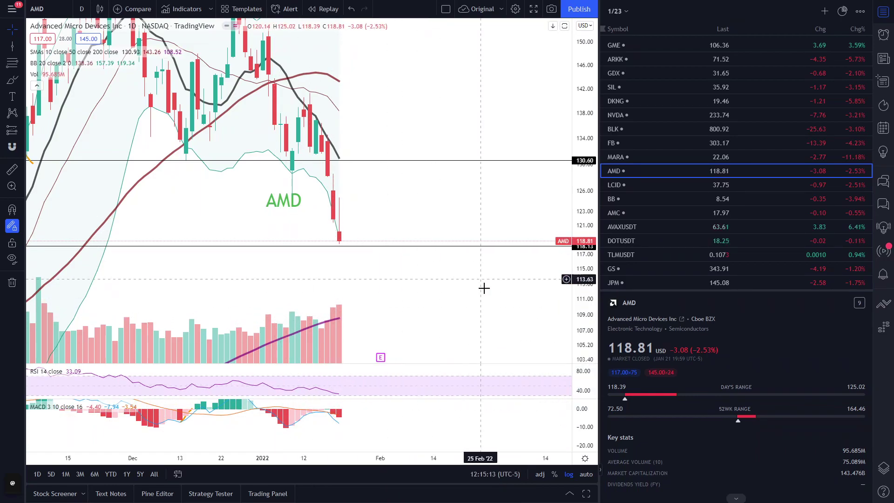
{"action": "left_click", "coordinate": [424, 247]}
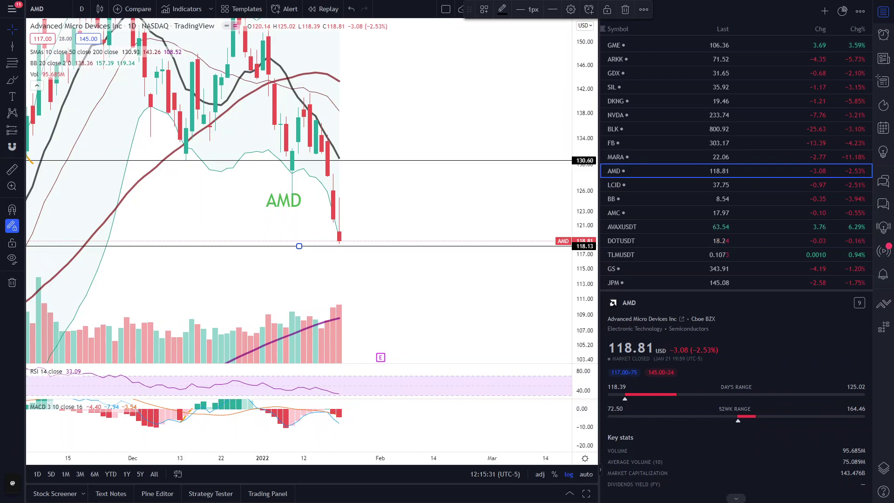
Step: Open the LCID chart and examine its latest candles against the 41.00 line, the lower Bollinger Band, the 200-day average and RSI
{"action": "left_click", "coordinate": [652, 185]}
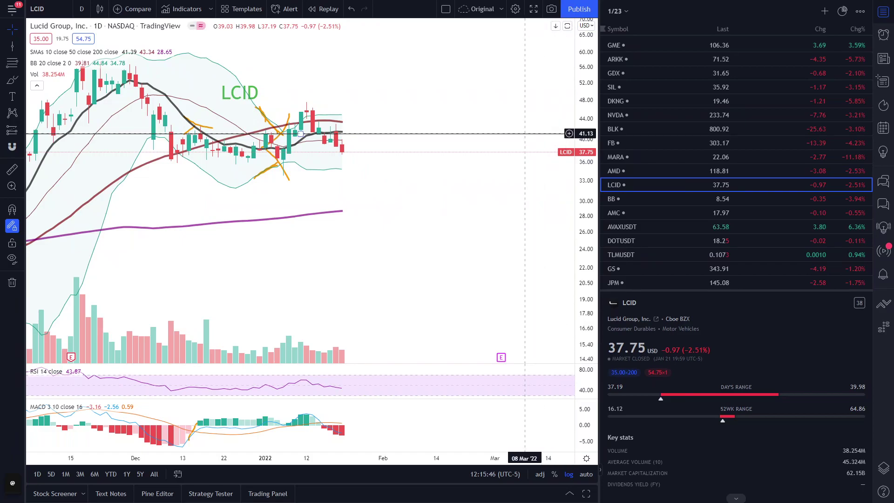
{"action": "scroll", "coordinate": [443, 111], "scroll_direction": "left", "scroll_amount": 5}
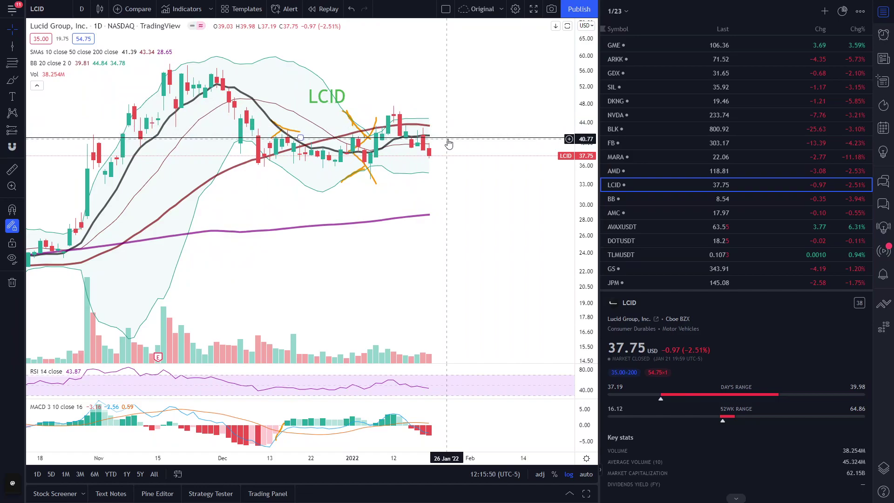
{"action": "left_click_drag", "start_coordinate": [467, 169], "coordinate": [382, 172]}
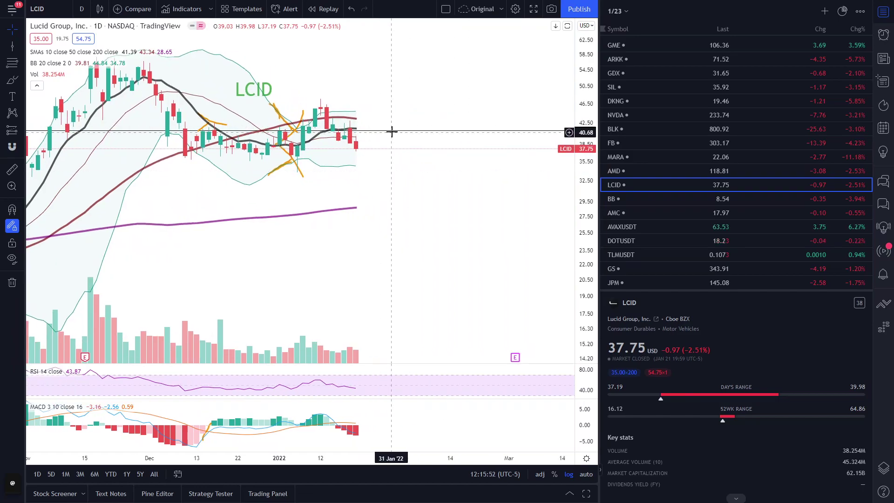
{"action": "scroll", "coordinate": [354, 138], "scroll_direction": "right", "scroll_amount": 3}
{"action": "right_click", "coordinate": [355, 139]}
{"action": "left_click", "coordinate": [328, 162]}
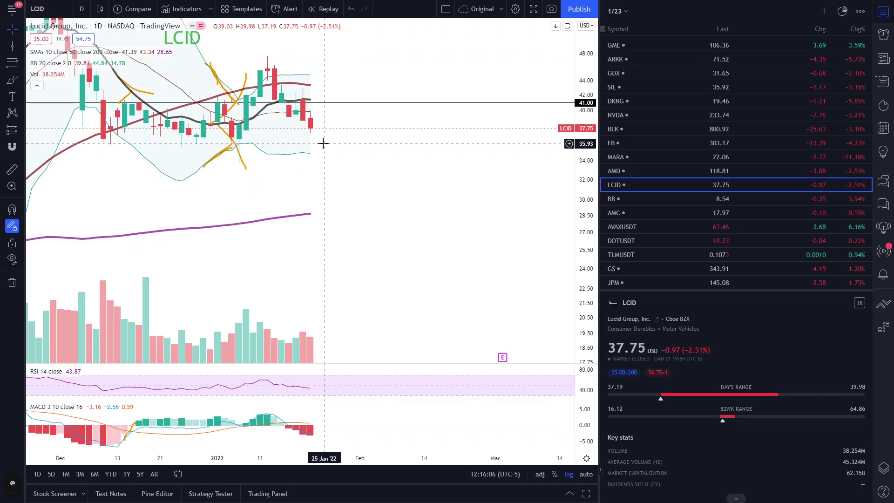
{"action": "left_click_drag", "start_coordinate": [373, 194], "coordinate": [401, 166]}
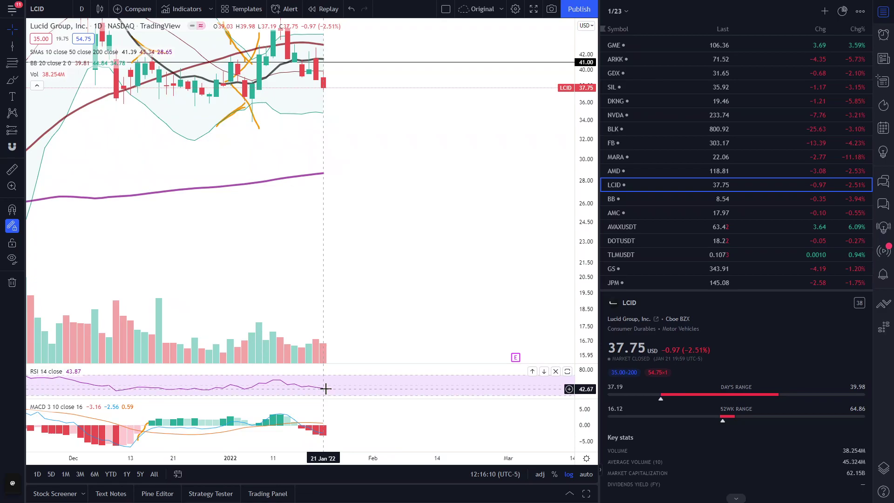
{"action": "left_click_drag", "start_coordinate": [345, 127], "coordinate": [372, 195]}
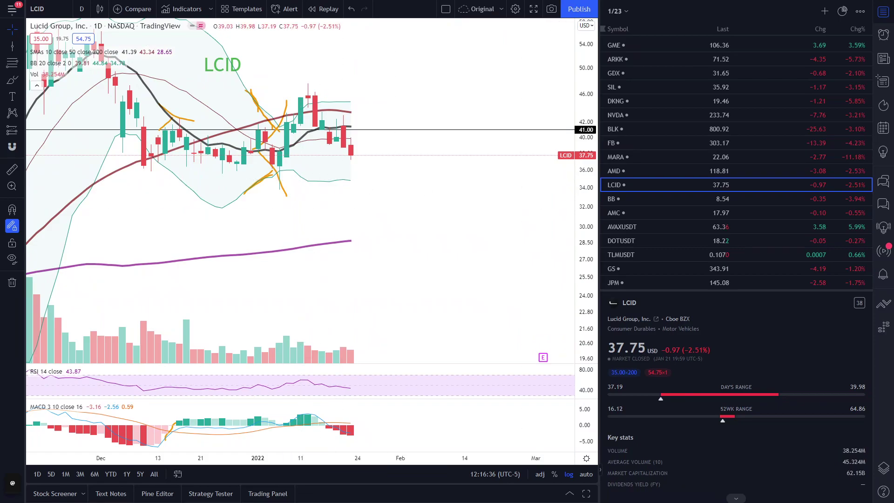
Step: Open the BB chart and review the 8.42 support line against price history back to spring 2021
{"action": "left_click", "coordinate": [615, 199]}
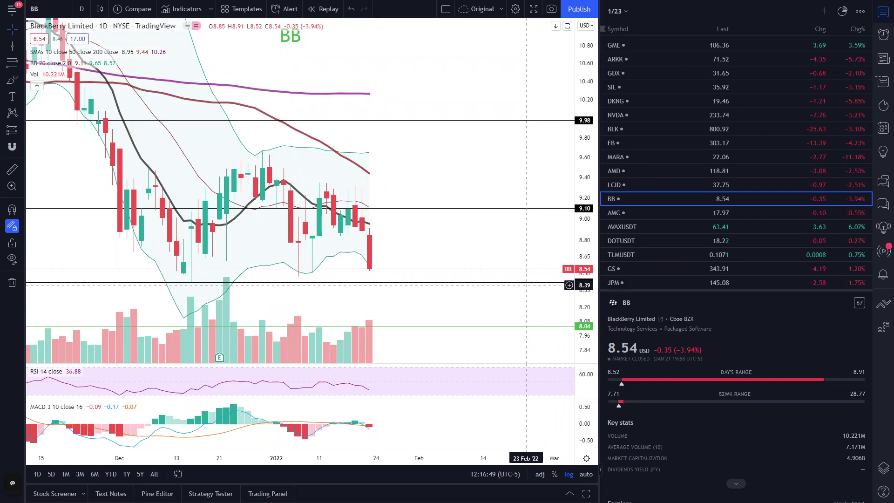
{"action": "left_click", "coordinate": [526, 282]}
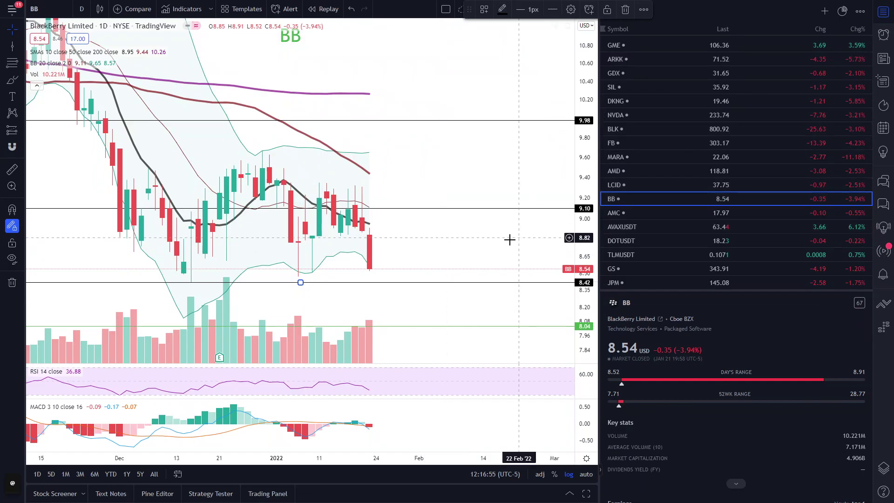
{"action": "left_click_drag", "start_coordinate": [473, 253], "coordinate": [508, 223]}
{"action": "scroll", "coordinate": [466, 251], "scroll_direction": "down", "scroll_amount": 4}
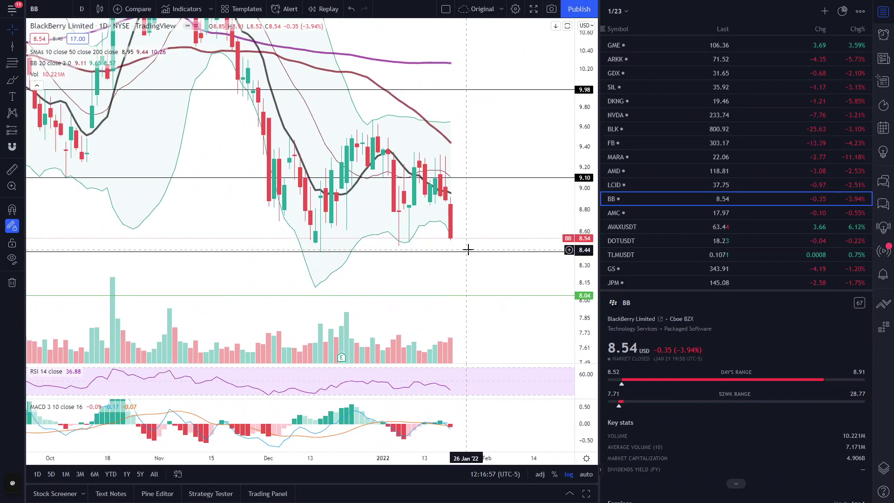
{"action": "scroll", "coordinate": [549, 257], "scroll_direction": "down", "scroll_amount": 4}
{"action": "scroll", "coordinate": [548, 255], "scroll_direction": "up", "scroll_amount": 2}
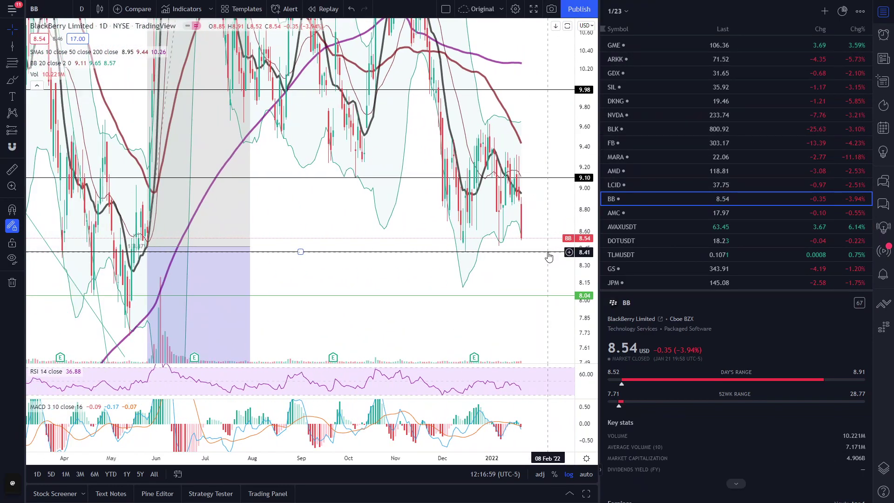
{"action": "scroll", "coordinate": [345, 254], "scroll_direction": "up", "scroll_amount": 1}
{"action": "scroll", "coordinate": [323, 254], "scroll_direction": "up", "scroll_amount": 2}
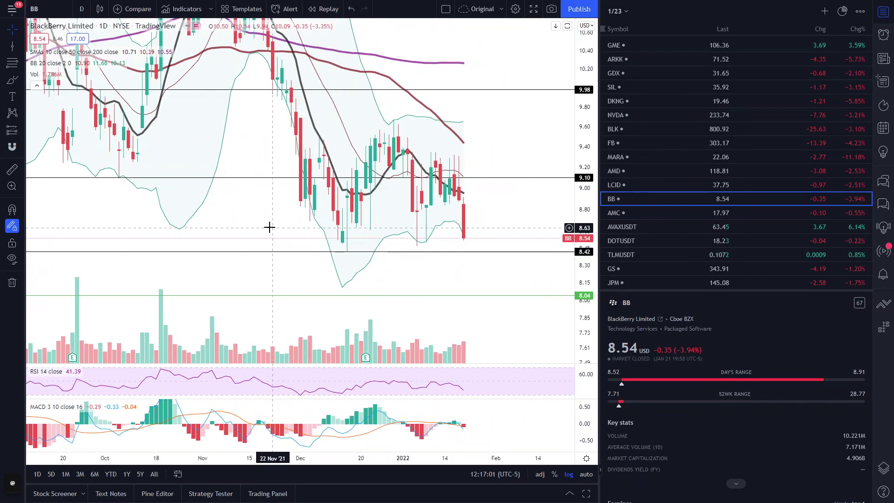
Step: Examine BB's latest candles between the 8.42 and 9.10 lines and stretch the MACD scale to inspect its recent bars
{"action": "scroll", "coordinate": [565, 252], "scroll_direction": "down", "scroll_amount": 2}
{"action": "left_click_drag", "start_coordinate": [555, 251], "coordinate": [279, 174]}
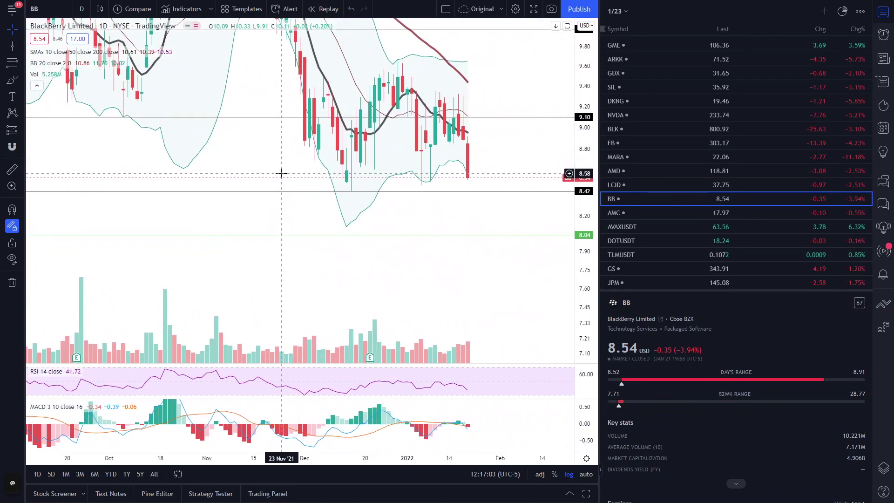
{"action": "scroll", "coordinate": [513, 158], "scroll_direction": "up", "scroll_amount": 1}
{"action": "scroll", "coordinate": [456, 179], "scroll_direction": "up", "scroll_amount": 2}
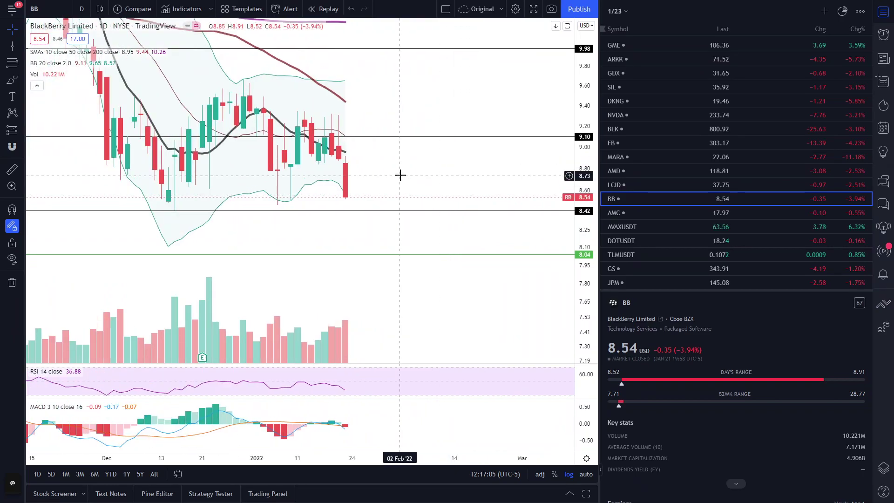
{"action": "left_click_drag", "start_coordinate": [399, 176], "coordinate": [452, 191]}
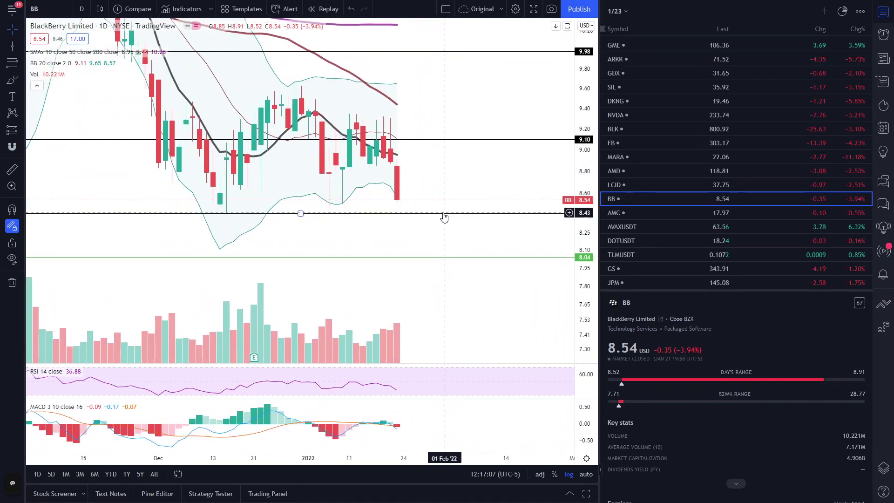
{"action": "left_click_drag", "start_coordinate": [587, 431], "coordinate": [587, 390]}
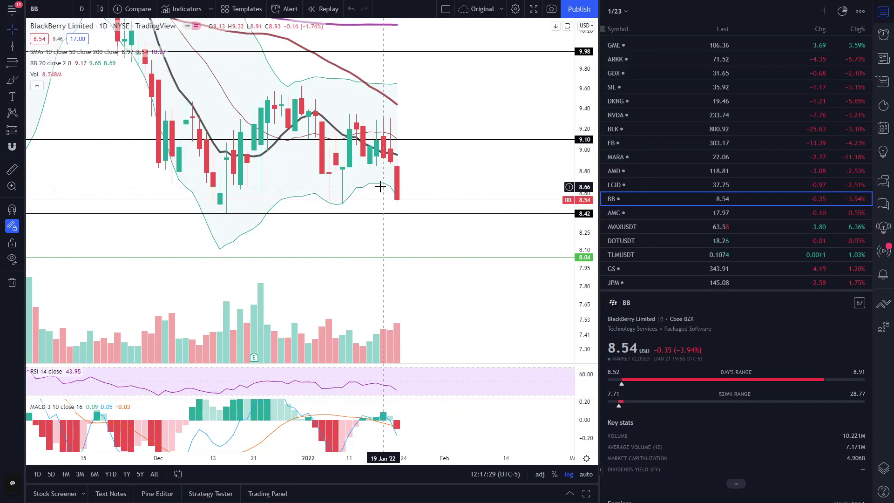
{"action": "scroll", "coordinate": [402, 200], "scroll_direction": "up", "scroll_amount": 2}
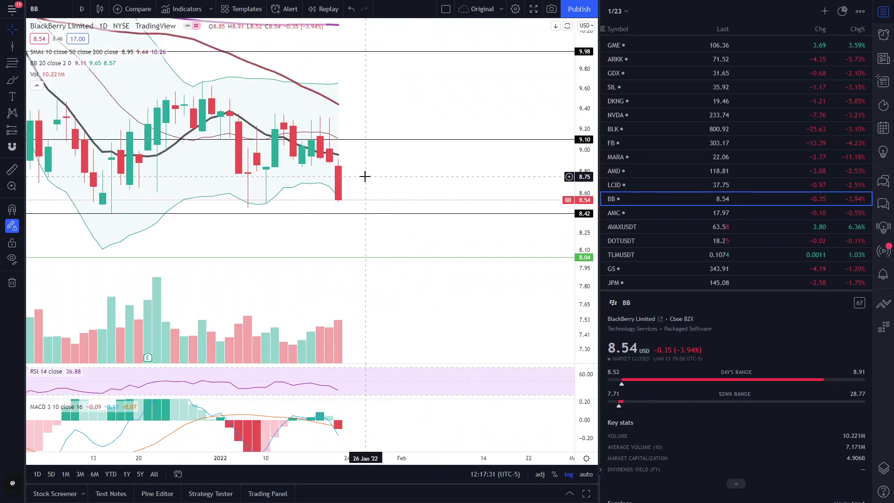
{"action": "left_click_drag", "start_coordinate": [365, 178], "coordinate": [439, 195]}
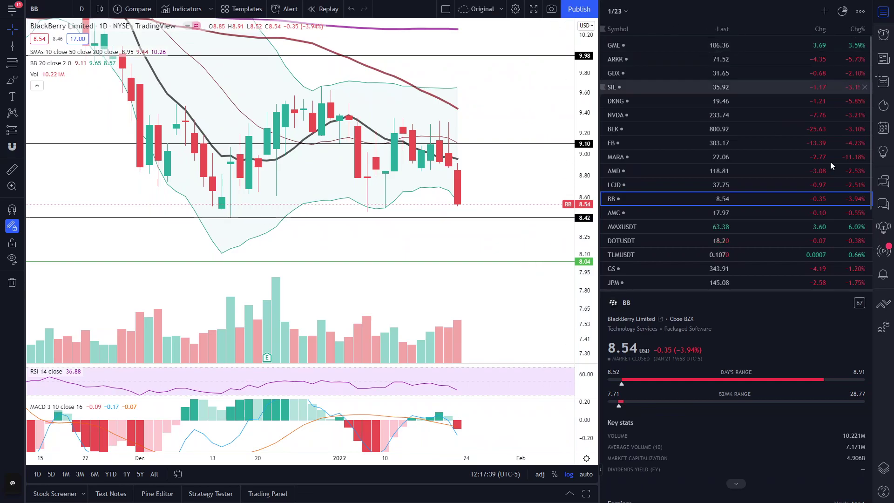
Step: Open the AMC chart and examine its latest candles, lower Bollinger Band and RSI against price history back to early 2021
{"action": "key", "text": "Down"}
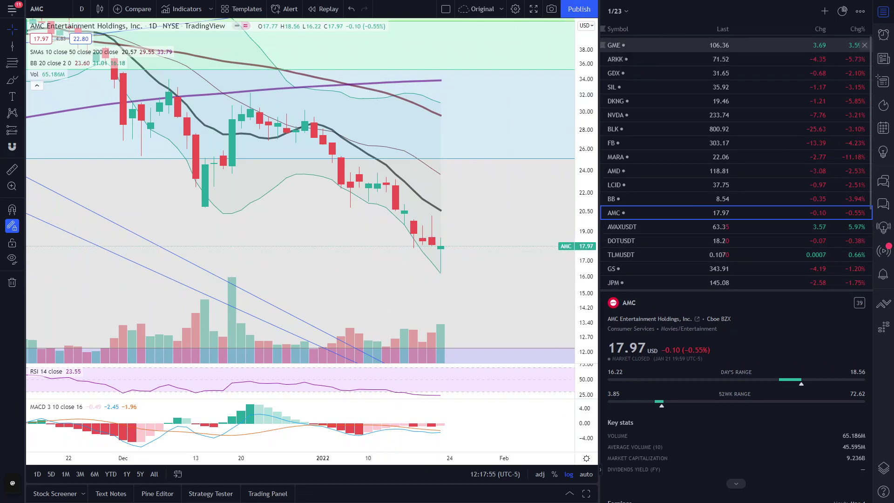
{"action": "scroll", "coordinate": [524, 272], "scroll_direction": "down", "scroll_amount": 5}
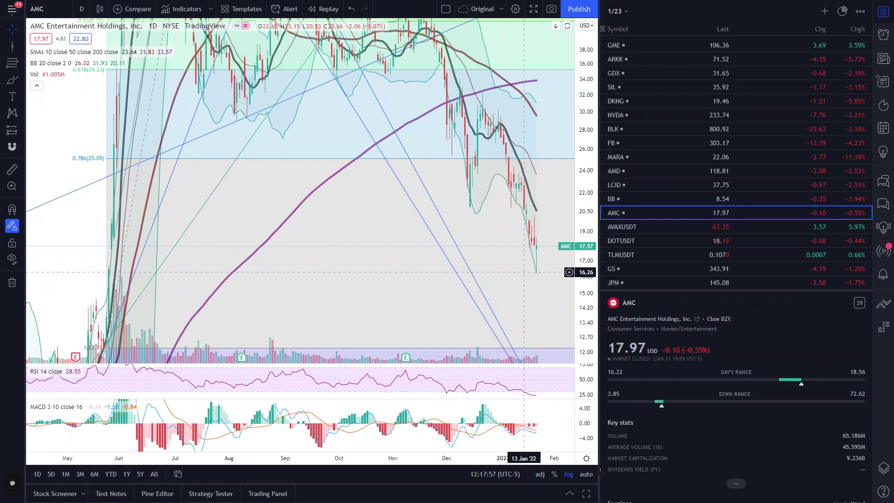
{"action": "scroll", "coordinate": [524, 272], "scroll_direction": "down", "scroll_amount": 1}
{"action": "scroll", "coordinate": [535, 289], "scroll_direction": "up", "scroll_amount": 6}
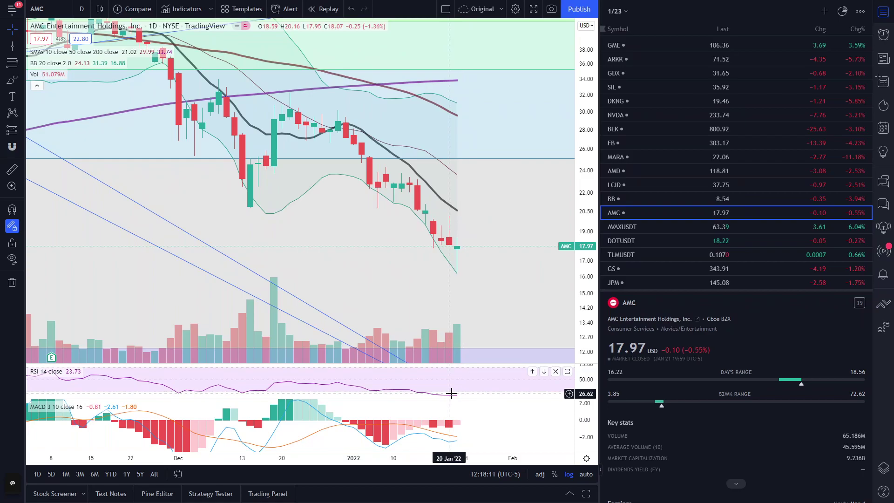
{"action": "scroll", "coordinate": [491, 325], "scroll_direction": "down", "scroll_amount": 5}
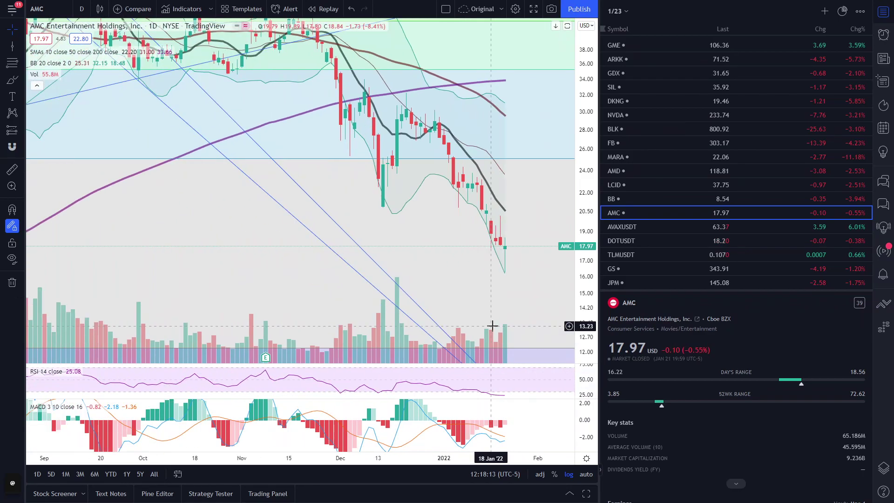
{"action": "scroll", "coordinate": [498, 289], "scroll_direction": "down", "scroll_amount": 3}
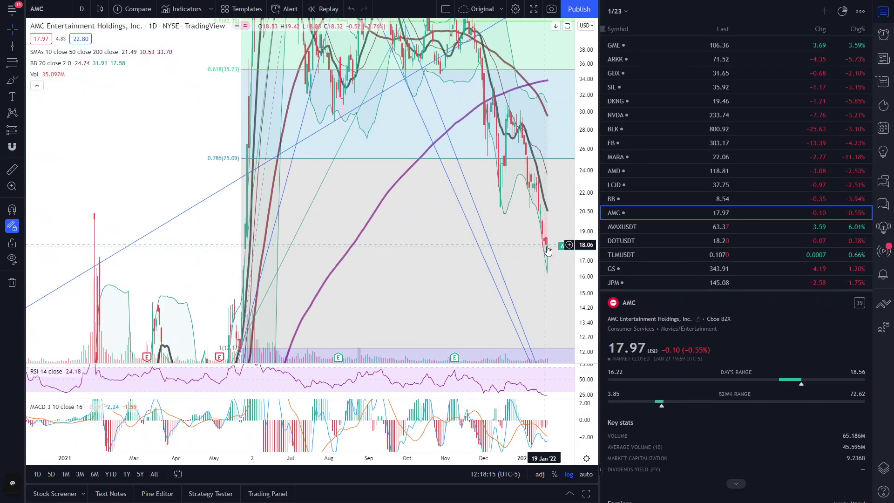
{"action": "scroll", "coordinate": [545, 249], "scroll_direction": "up", "scroll_amount": 5}
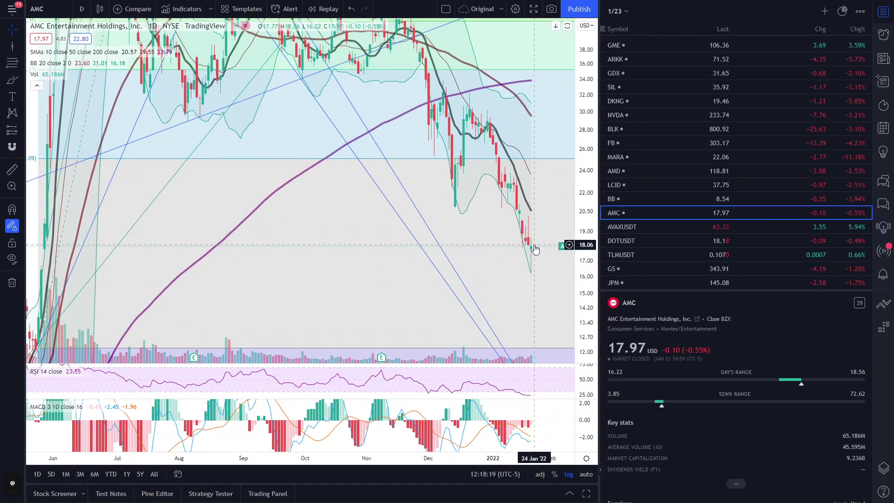
{"action": "scroll", "coordinate": [535, 249], "scroll_direction": "up", "scroll_amount": 5}
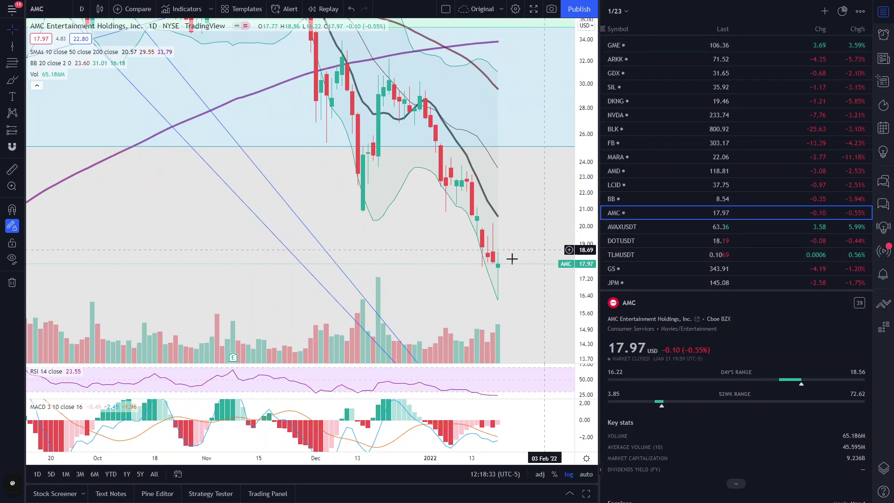
Step: Compress AMC's price scale to view the full Fibonacci retracement and the 9.90 line, and re-expand it around the latest candles
{"action": "scroll", "coordinate": [531, 224], "scroll_direction": "down", "scroll_amount": 3}
{"action": "left_click_drag", "start_coordinate": [582, 117], "coordinate": [577, 330]}
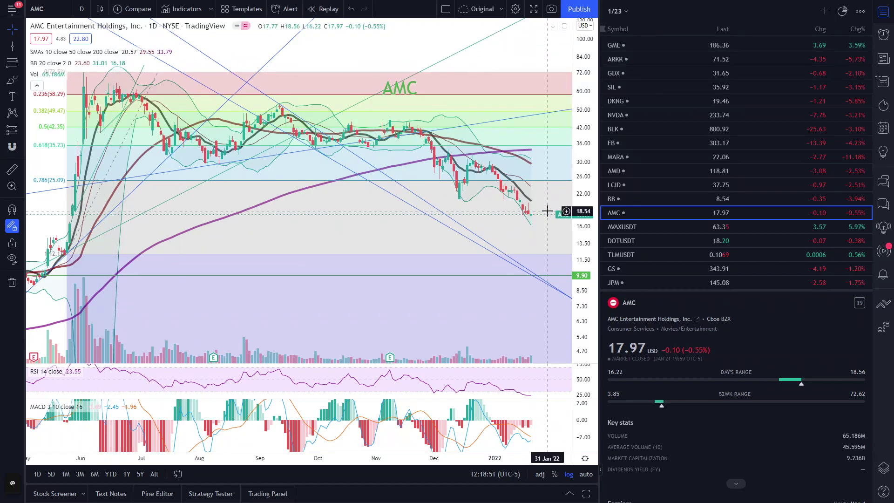
{"action": "scroll", "coordinate": [549, 207], "scroll_direction": "up", "scroll_amount": 5}
{"action": "left_click_drag", "start_coordinate": [580, 102], "coordinate": [580, 93]}
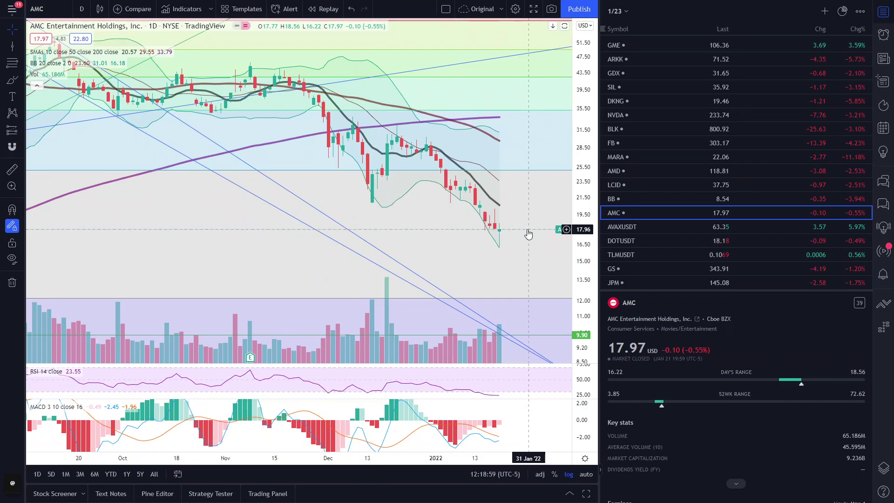
{"action": "left_click_drag", "start_coordinate": [582, 196], "coordinate": [582, 184]}
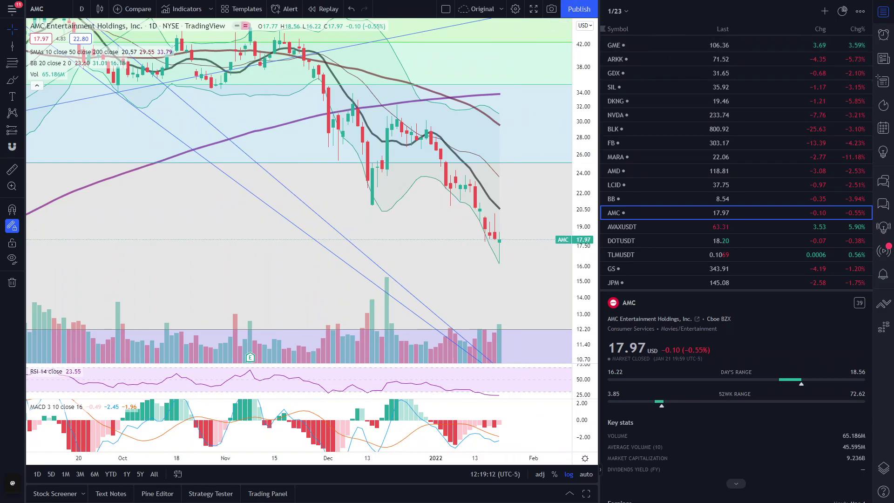
Step: Open the AVAXUSDT chart and brush an orange squiggle along the 22 January candle's lower wick, from about 59 to 53
{"action": "key", "text": "Down"}
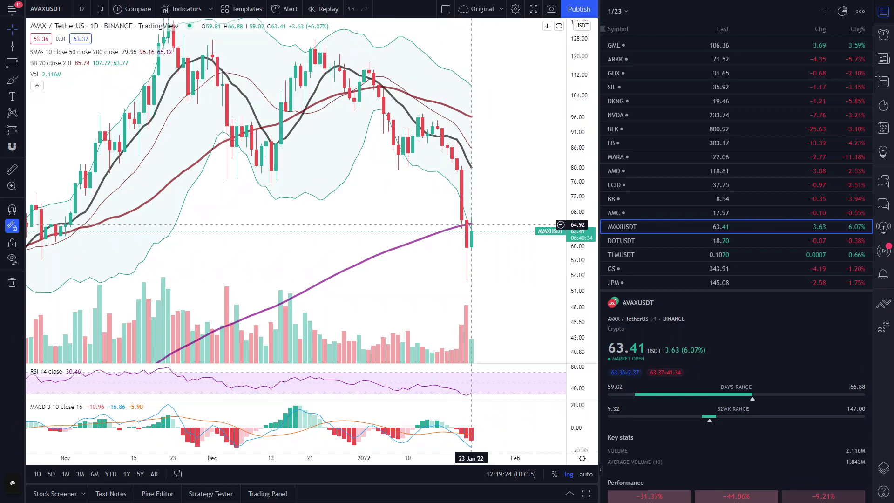
{"action": "scroll", "coordinate": [471, 225], "scroll_direction": "up", "scroll_amount": 4}
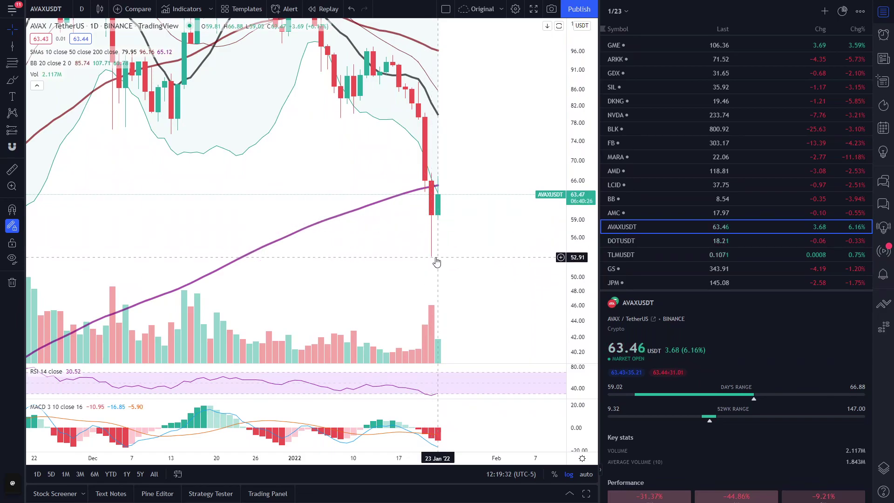
{"action": "key", "text": "alt+t"}
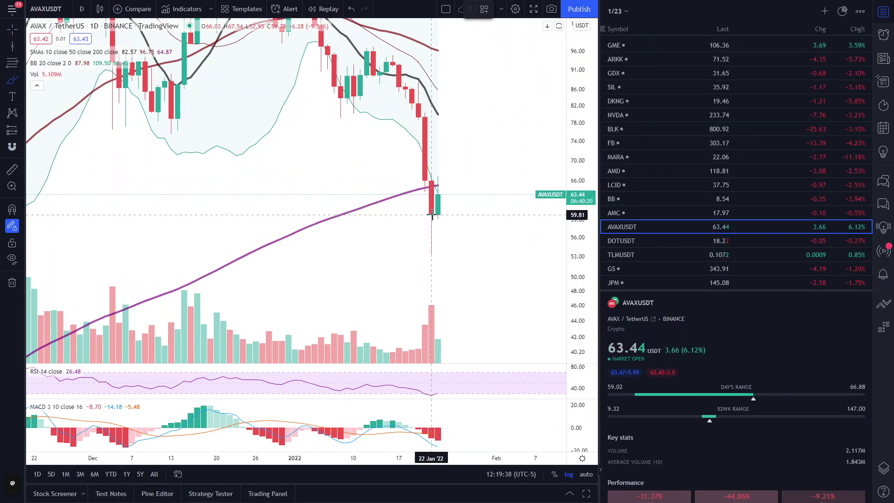
{"action": "mouse_move", "coordinate": [431, 215]}
{"action": "left_mouse_down"}
{"action": "mouse_move", "coordinate": [414, 234]}
{"action": "mouse_move", "coordinate": [429, 241]}
{"action": "mouse_move", "coordinate": [416, 247]}
{"action": "mouse_move", "coordinate": [464, 251]}
{"action": "left_mouse_up"}
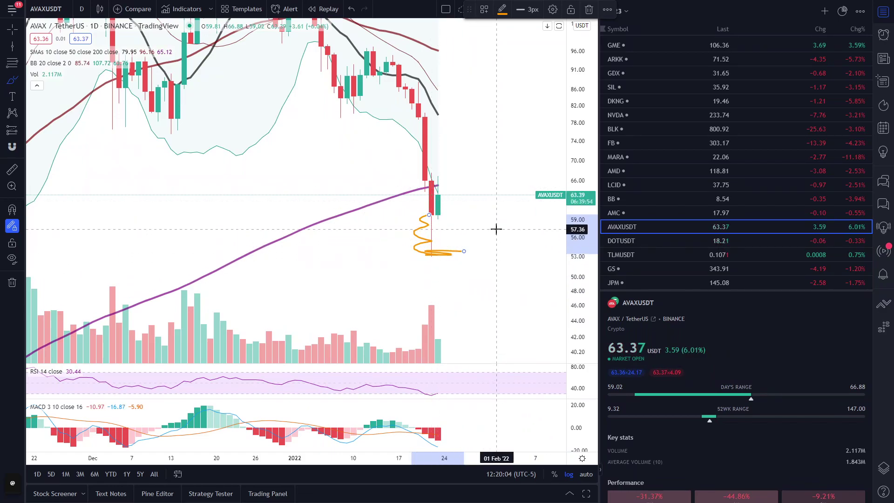
{"action": "key", "text": "Escape"}
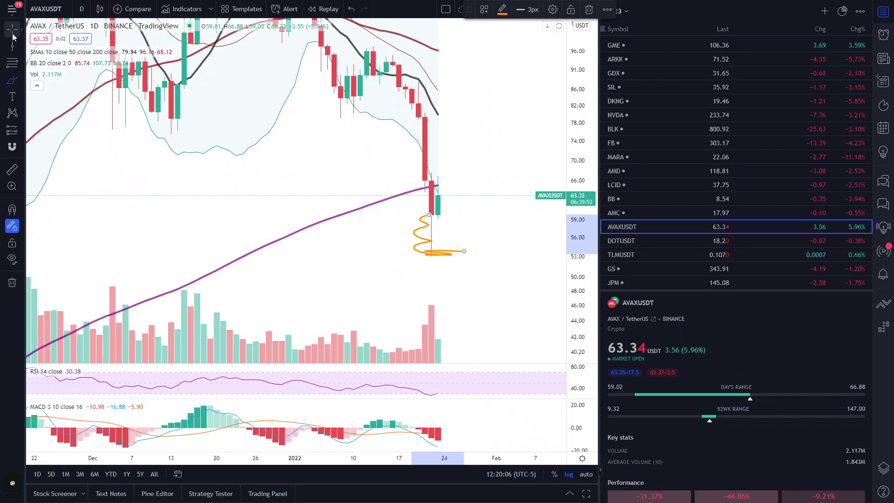
{"action": "key", "text": "Escape"}
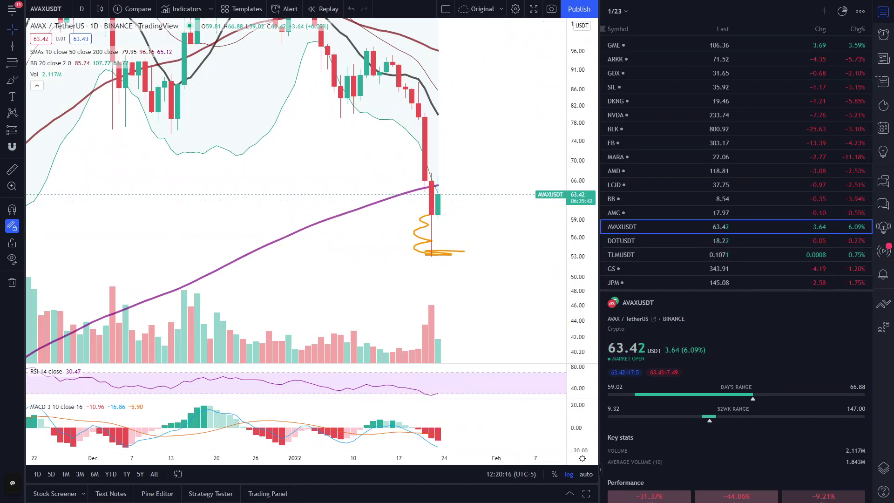
Step: Review the DOTUSDT chart and examine TLMUSDT's latest candles against its moving averages and lower Bollinger Band
{"action": "key", "text": "Down"}
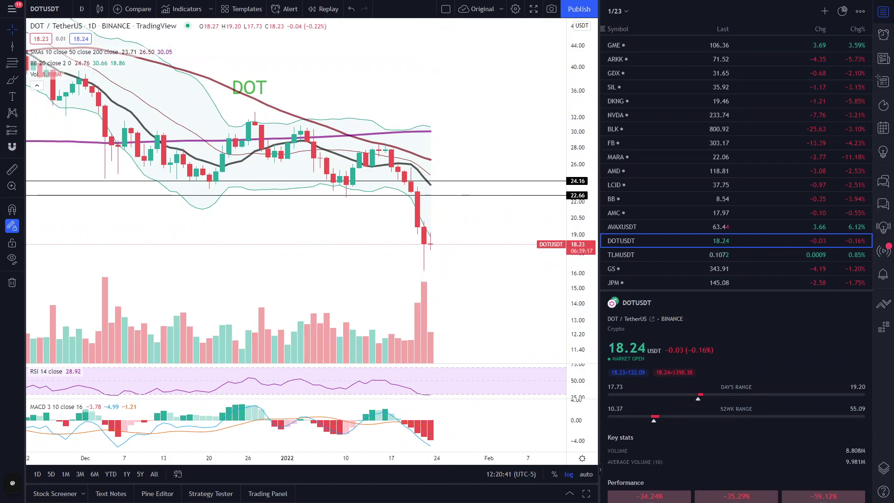
{"action": "left_click", "coordinate": [621, 255]}
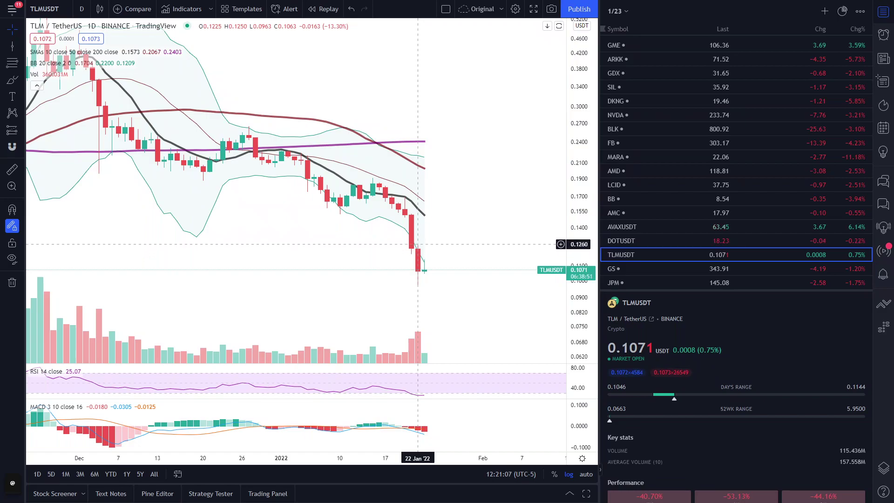
{"action": "scroll", "coordinate": [471, 285], "scroll_direction": "up", "scroll_amount": 3}
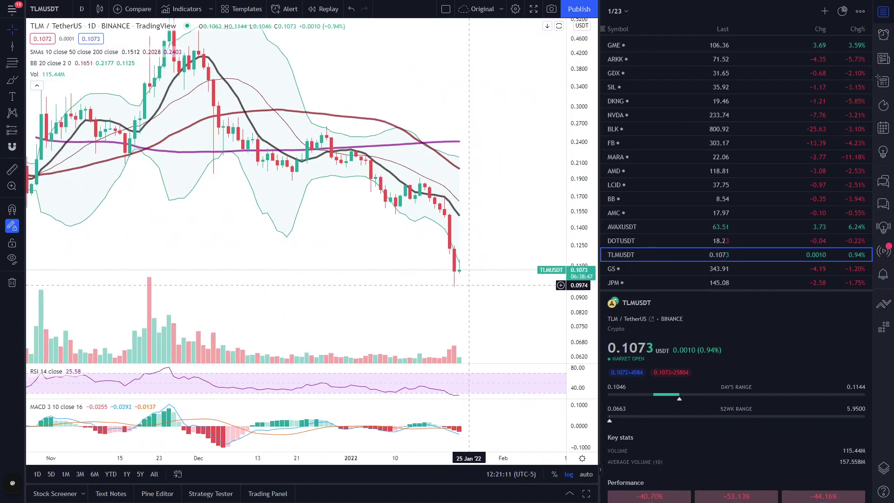
{"action": "scroll", "coordinate": [469, 285], "scroll_direction": "up", "scroll_amount": 1}
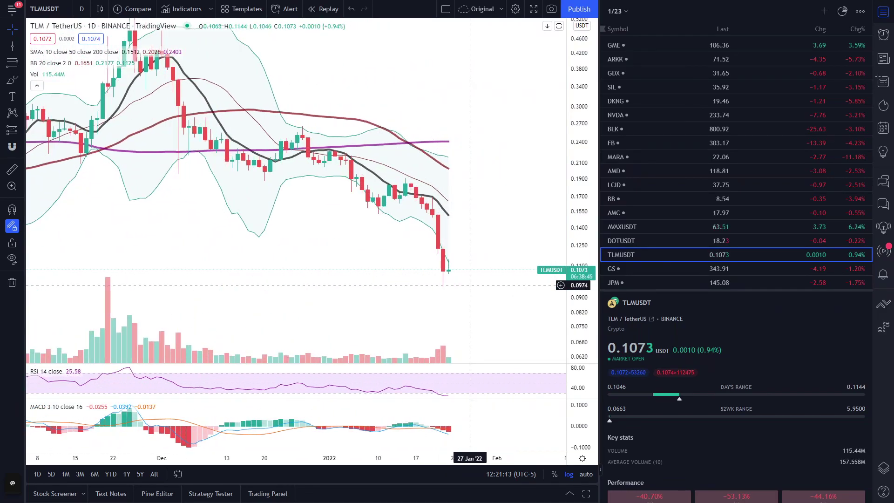
{"action": "scroll", "coordinate": [469, 285], "scroll_direction": "up", "scroll_amount": 3}
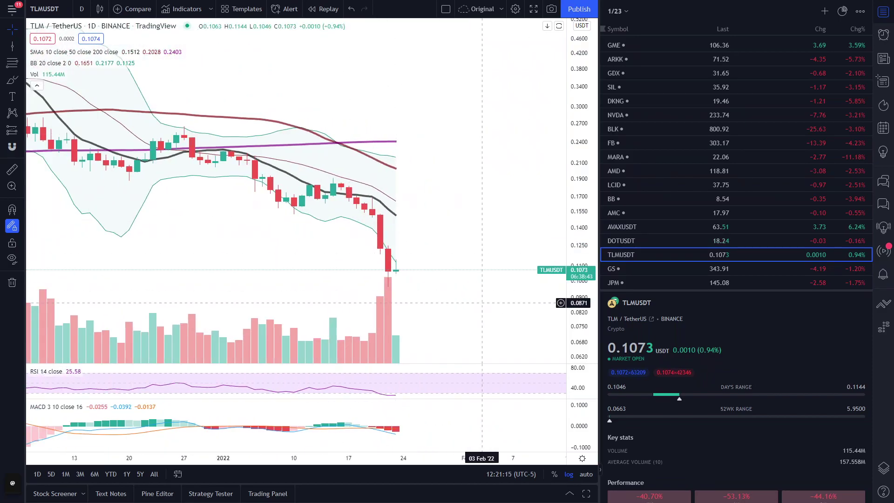
{"action": "scroll", "coordinate": [466, 269], "scroll_direction": "down", "scroll_amount": 1}
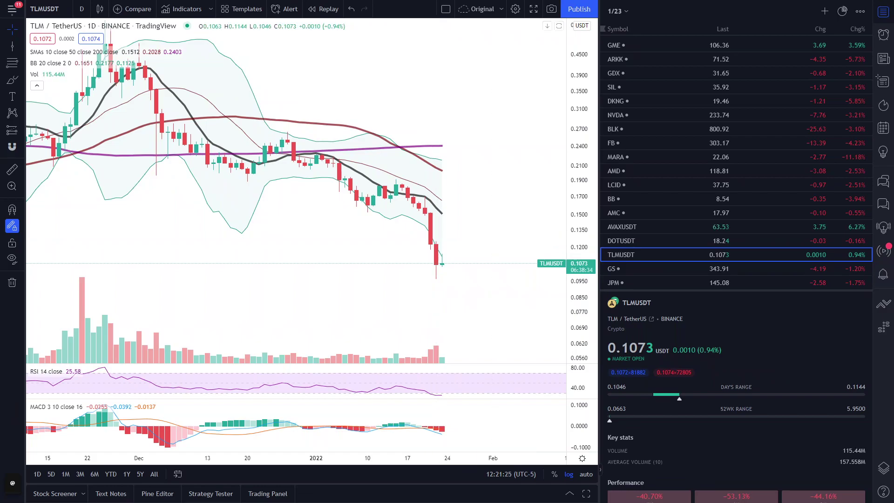
Step: Open the GS chart and examine its latest candles against the 339.76 support line
{"action": "left_click", "coordinate": [619, 269]}
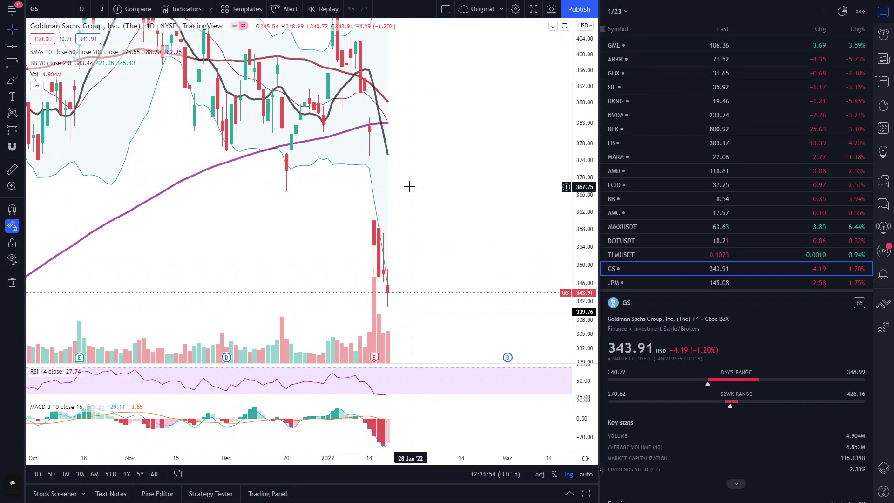
{"action": "left_click", "coordinate": [435, 313]}
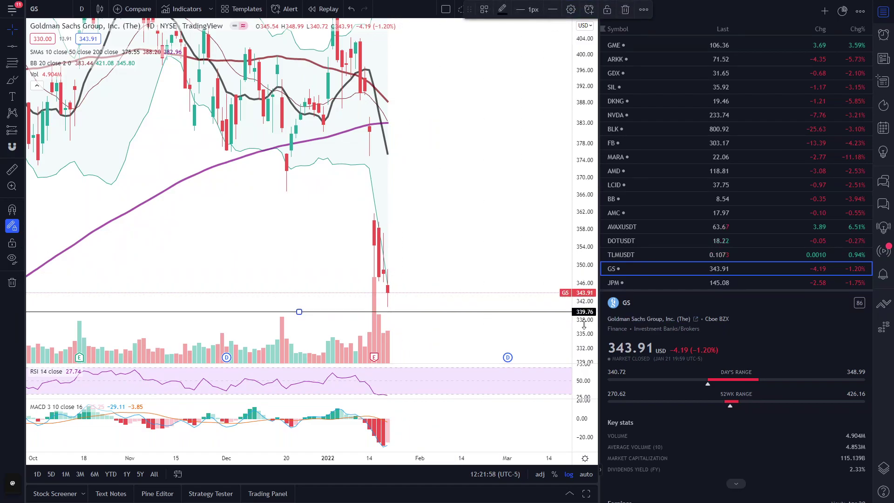
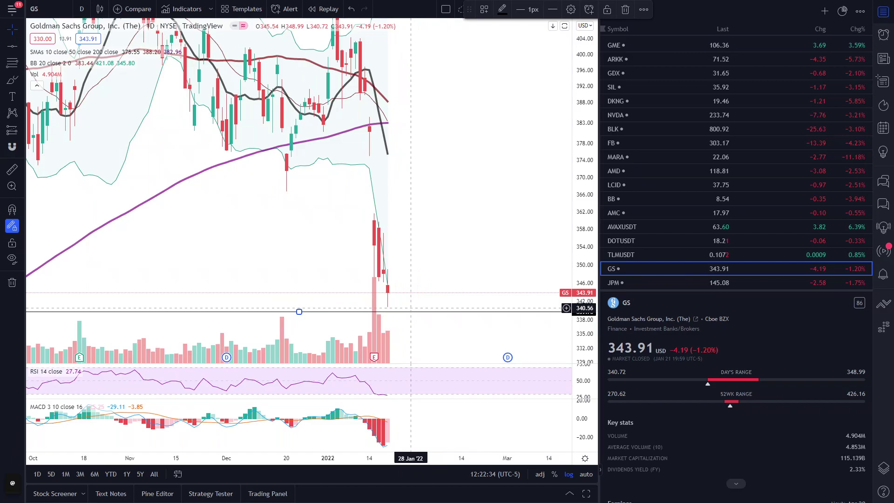
{"action": "left_click", "coordinate": [411, 308]}
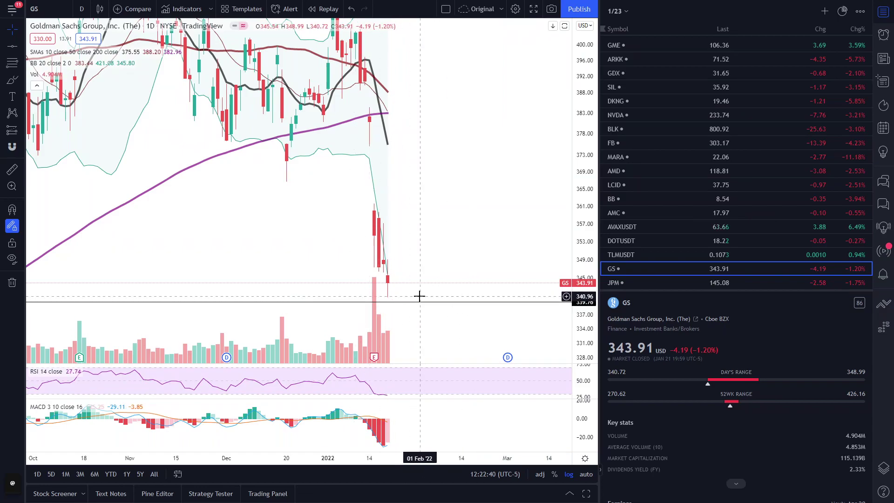
{"action": "left_click", "coordinate": [399, 302]}
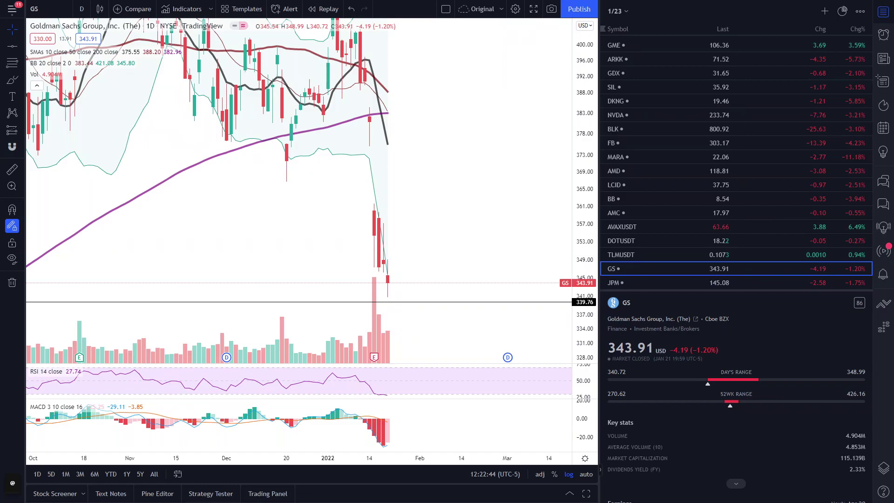
Step: Open the JPM chart and examine its latest candles against the 142.40 support line
{"action": "key", "text": "Down"}
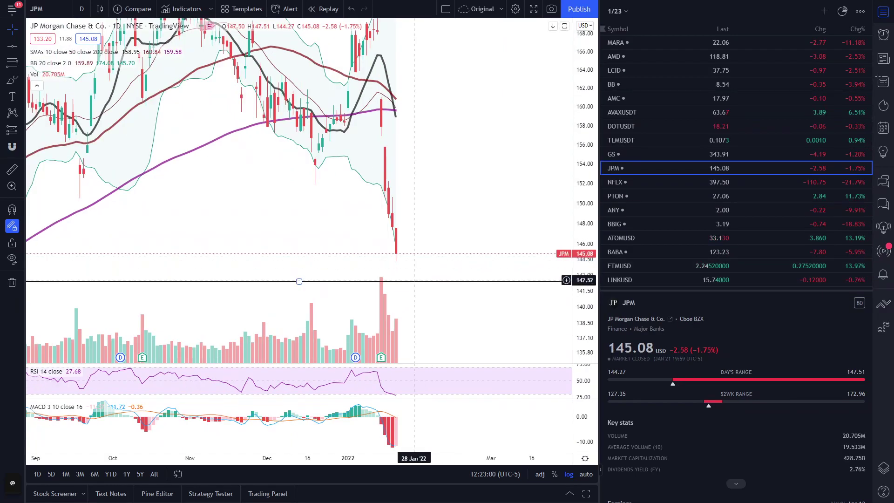
{"action": "scroll", "coordinate": [411, 186], "scroll_direction": "up", "scroll_amount": 2}
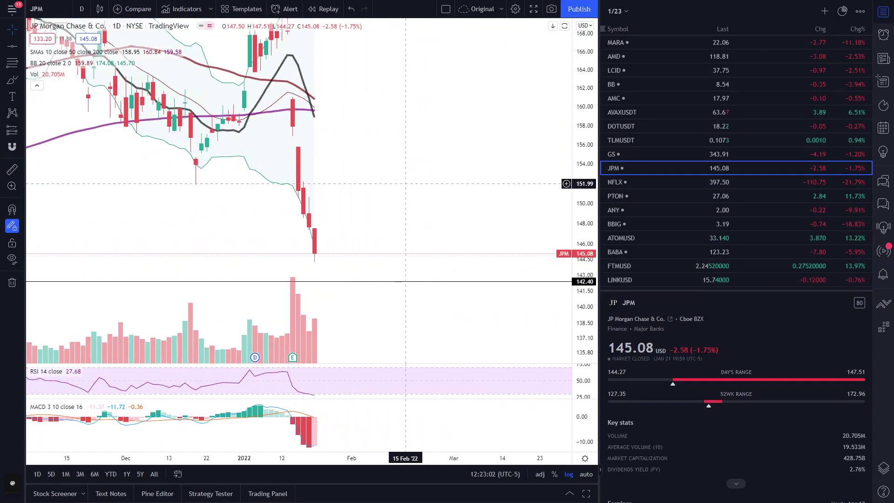
{"action": "left_click_drag", "start_coordinate": [411, 185], "coordinate": [457, 155]}
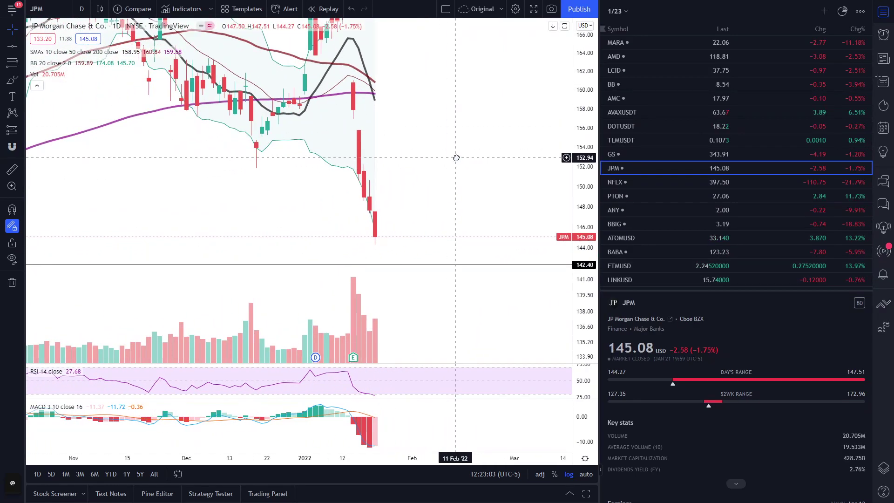
{"action": "left_click", "coordinate": [409, 265]}
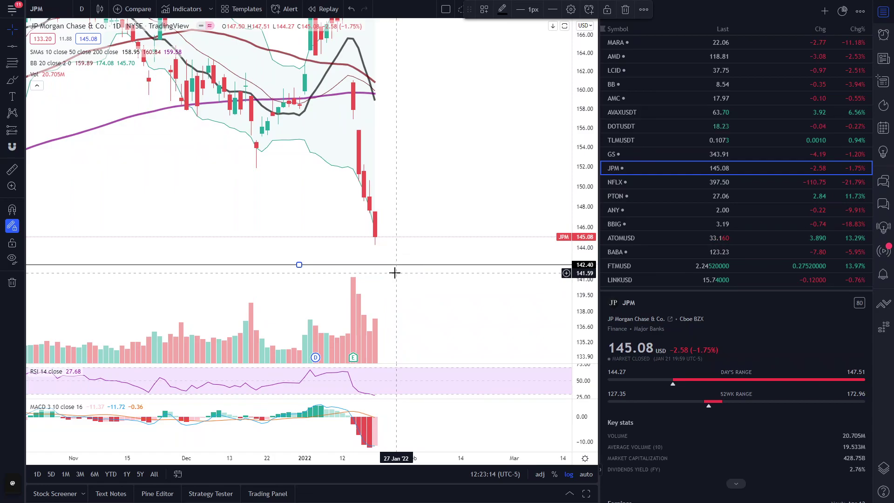
{"action": "left_click", "coordinate": [400, 252]}
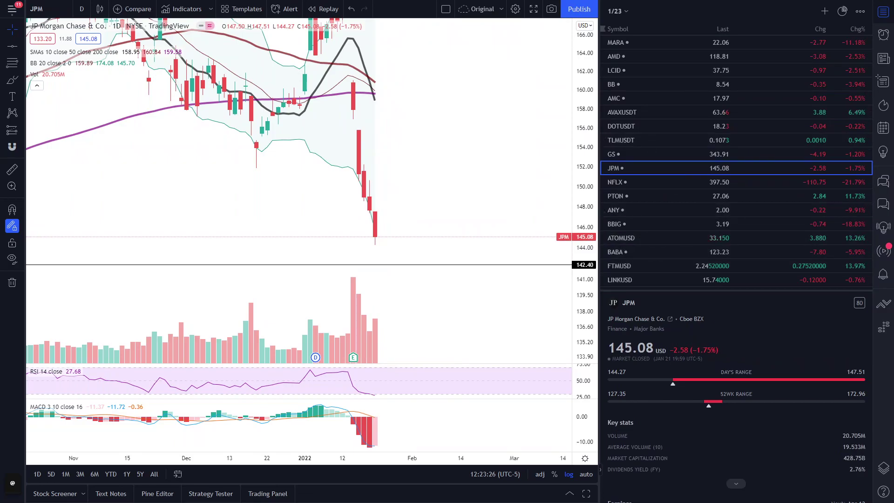
Step: Open the NFLX chart and examine its January gap down against the 372.93 support line
{"action": "key", "text": "Down"}
{"action": "left_click_drag", "start_coordinate": [554, 191], "coordinate": [431, 191]}
{"action": "left_click_drag", "start_coordinate": [249, 191], "coordinate": [401, 193]}
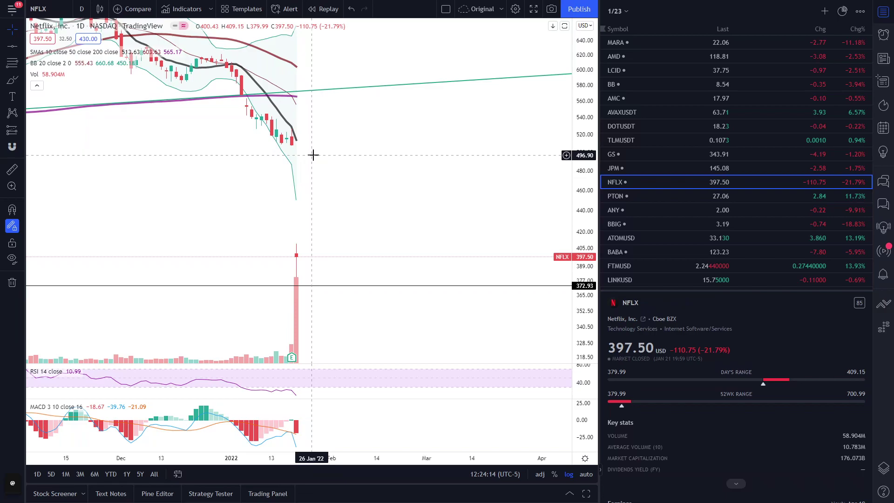
{"action": "left_click", "coordinate": [376, 290]}
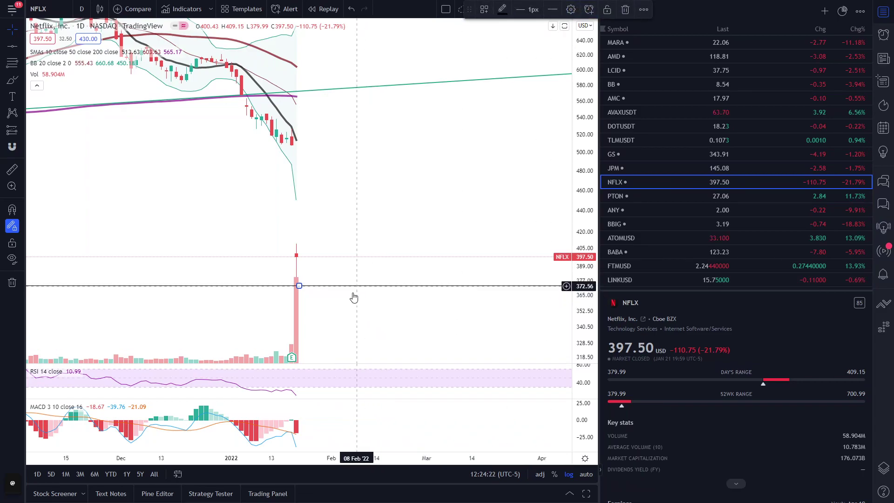
{"action": "left_click", "coordinate": [344, 306]}
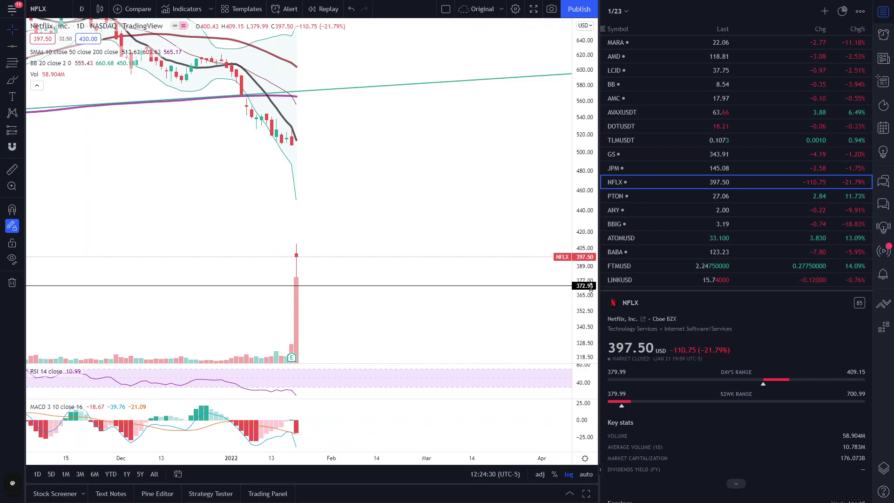
Step: Review NFLX's decline since October, and examine PTON's latest candles against its moving averages and lower Bollinger Band
{"action": "scroll", "coordinate": [591, 287], "scroll_direction": "down", "scroll_amount": 2}
{"action": "scroll", "coordinate": [482, 270], "scroll_direction": "down", "scroll_amount": 2}
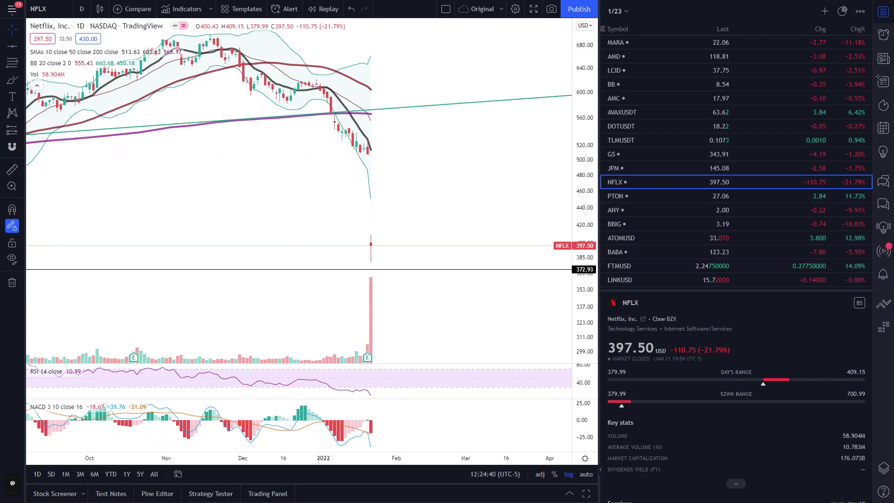
{"action": "key", "text": "Down"}
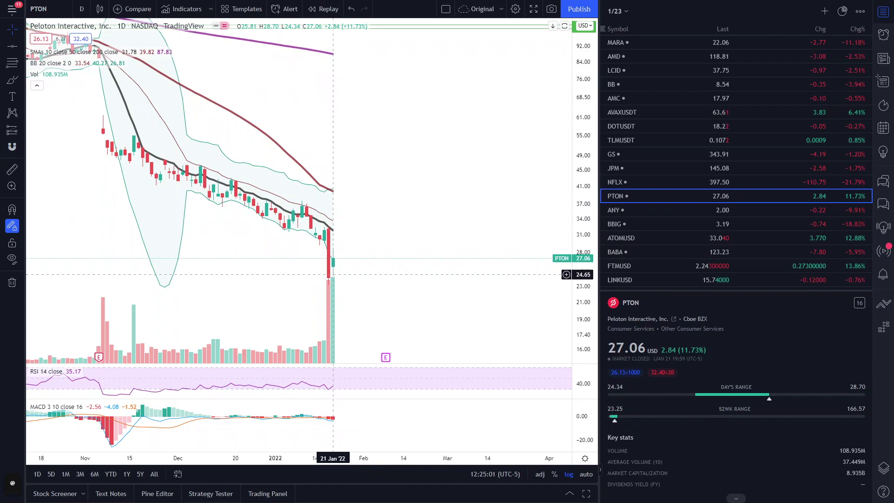
{"action": "scroll", "coordinate": [384, 240], "scroll_direction": "up", "scroll_amount": 1}
{"action": "scroll", "coordinate": [384, 239], "scroll_direction": "up", "scroll_amount": 1}
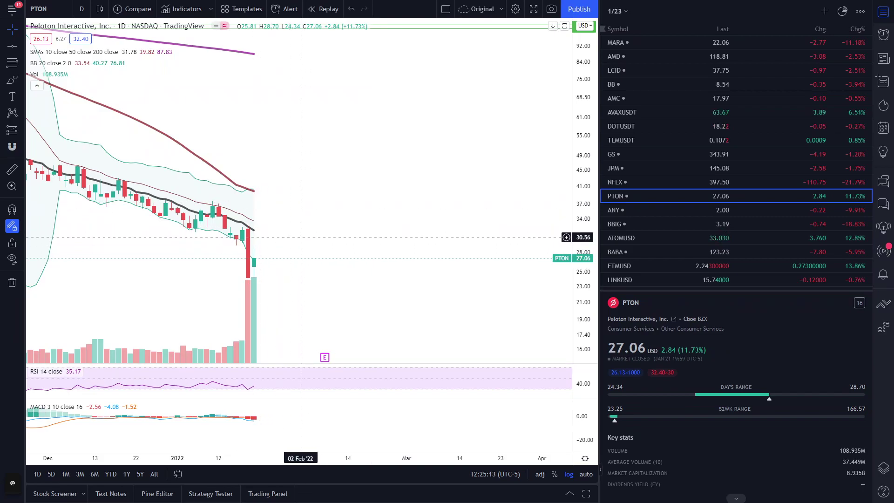
{"action": "left_click_drag", "start_coordinate": [301, 237], "coordinate": [449, 263]}
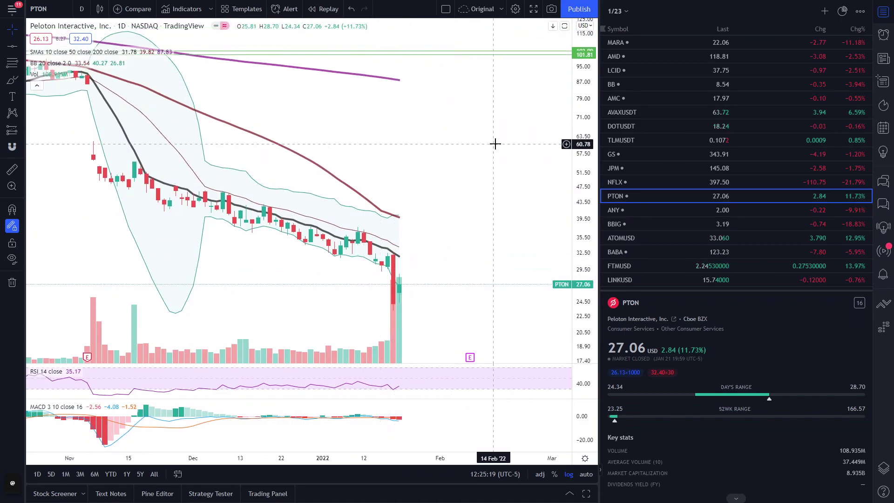
{"action": "left_click_drag", "start_coordinate": [496, 144], "coordinate": [450, 164]}
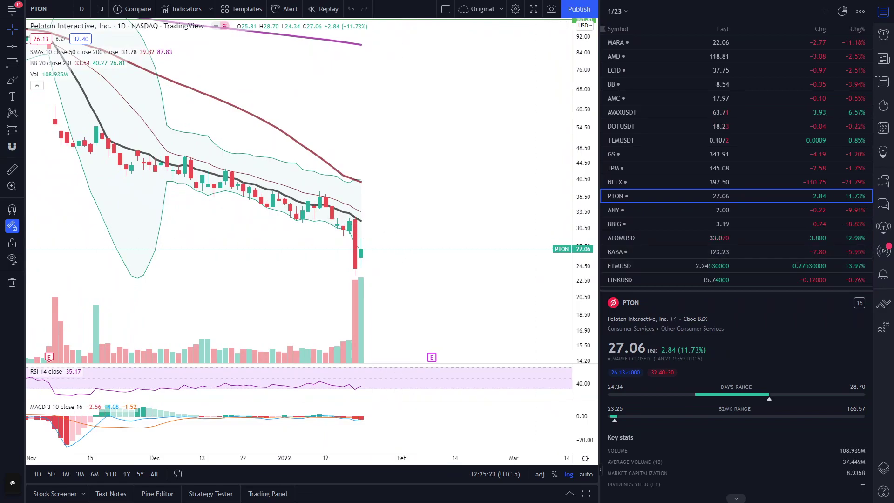
Step: Open the ANY chart and examine its latest candles against the 1.81 support line
{"action": "left_click", "coordinate": [619, 210]}
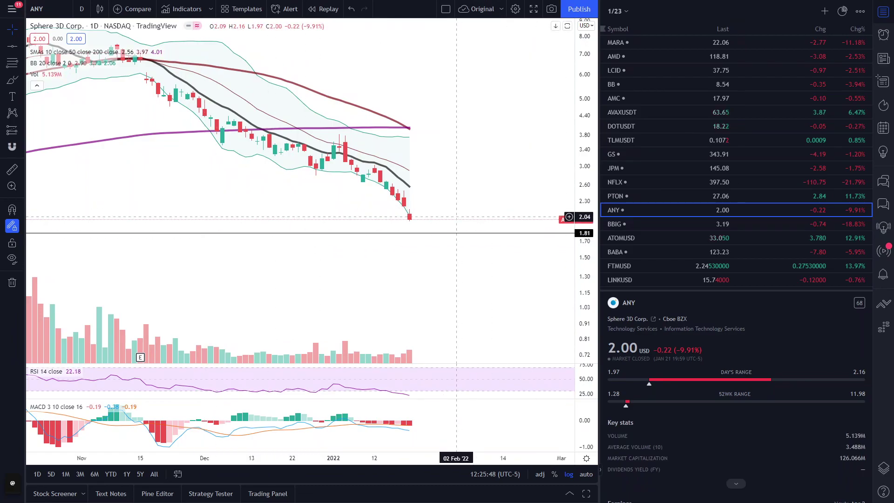
{"action": "mouse_move", "coordinate": [574, 245]}
{"action": "left_mouse_down"}
{"action": "mouse_move", "coordinate": [574, 224]}
{"action": "mouse_move", "coordinate": [573, 243]}
{"action": "left_mouse_up"}
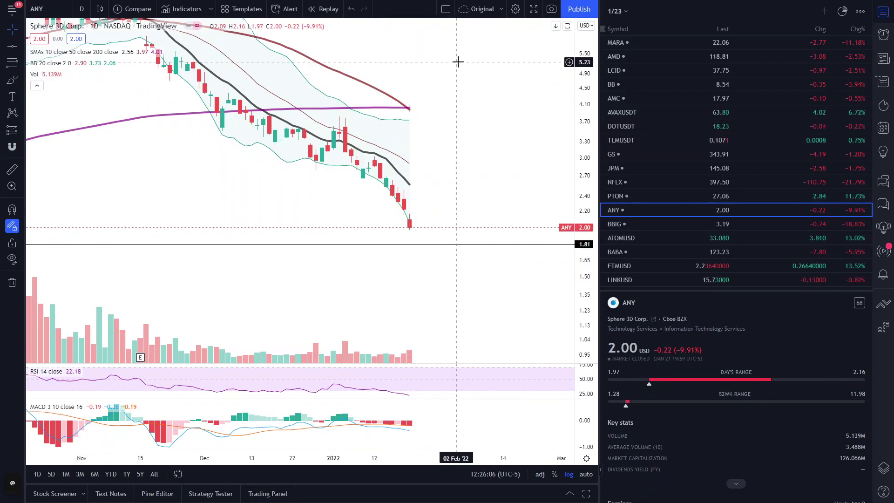
{"action": "left_click", "coordinate": [436, 245]}
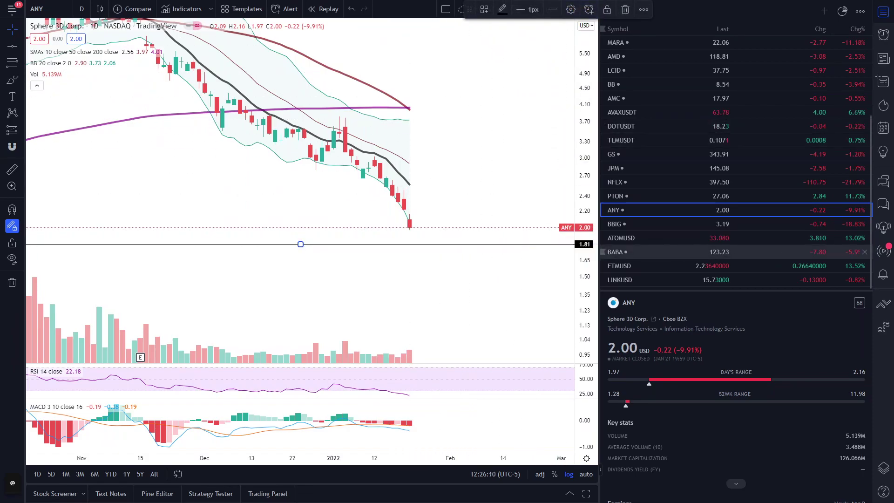
Step: Examine BBIG's latest candles against the 3.07 support line, and review ATOMUSD's chart against its moving averages
{"action": "key", "text": "Down"}
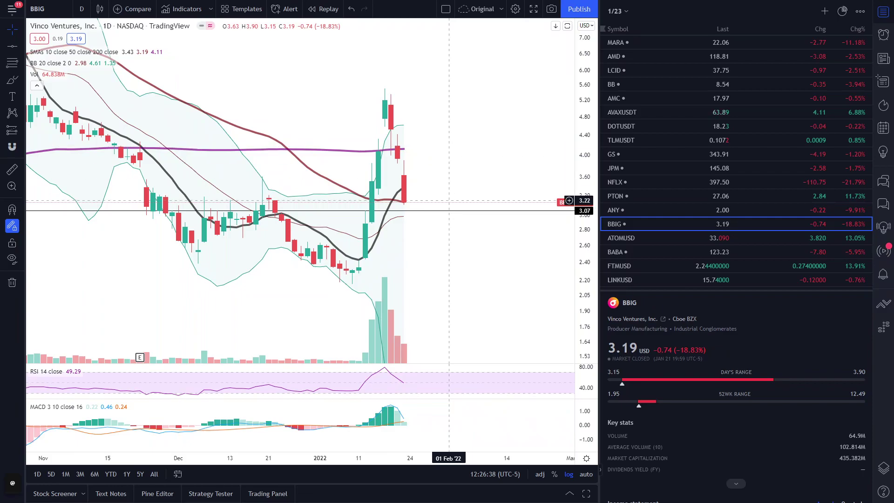
{"action": "left_click", "coordinate": [430, 210]}
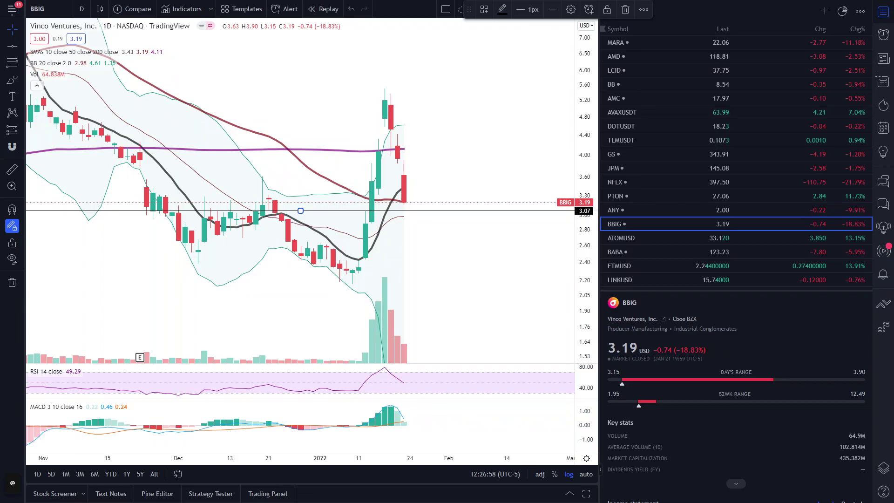
{"action": "key", "text": "Down"}
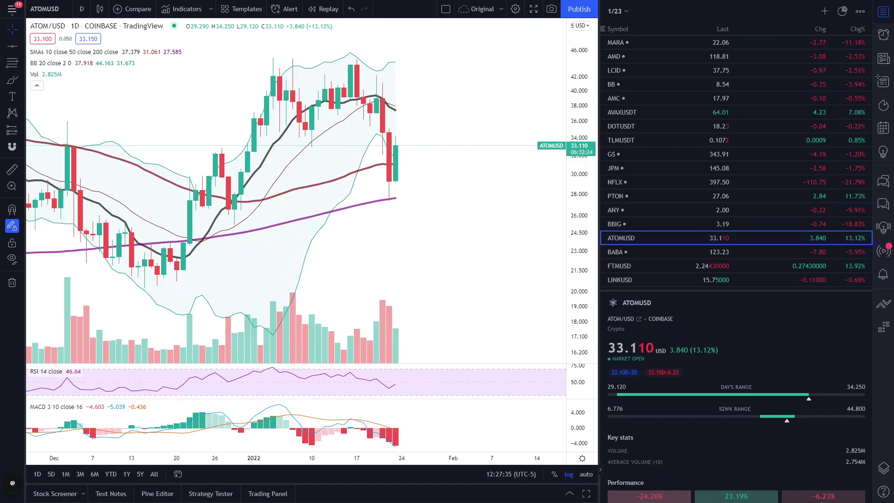
Step: Open the BABA chart and examine its latest candles against the 117.81 and 108.70 support lines
{"action": "key", "text": "Down"}
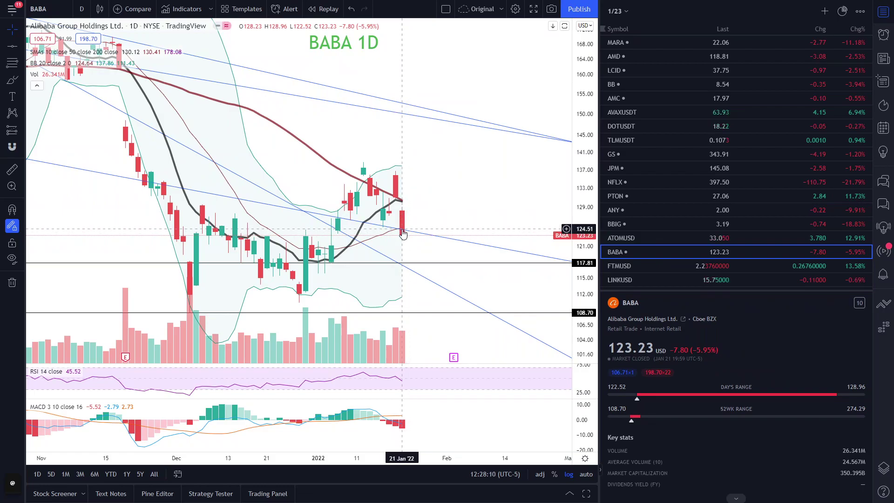
{"action": "scroll", "coordinate": [402, 228], "scroll_direction": "up", "scroll_amount": 2}
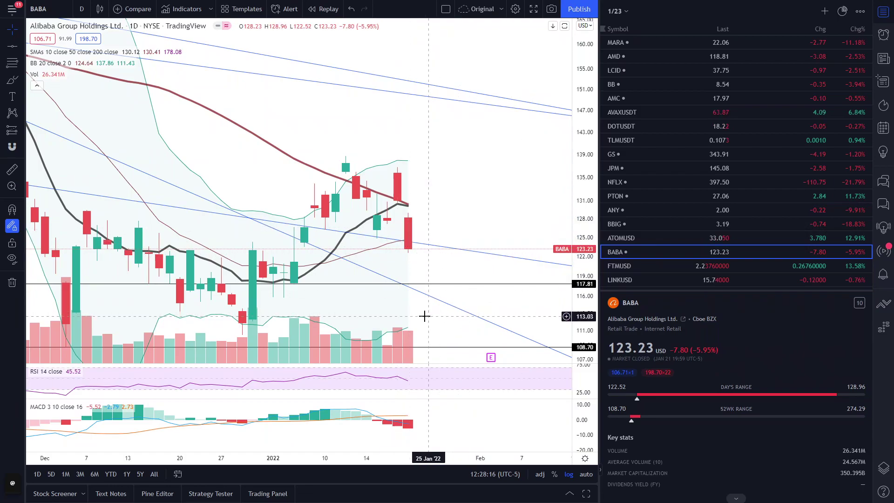
Step: Examine FTMUSD's latest candles against its moving averages and the 1.81 support line, and open the LINKUSD chart
{"action": "key", "text": "Down"}
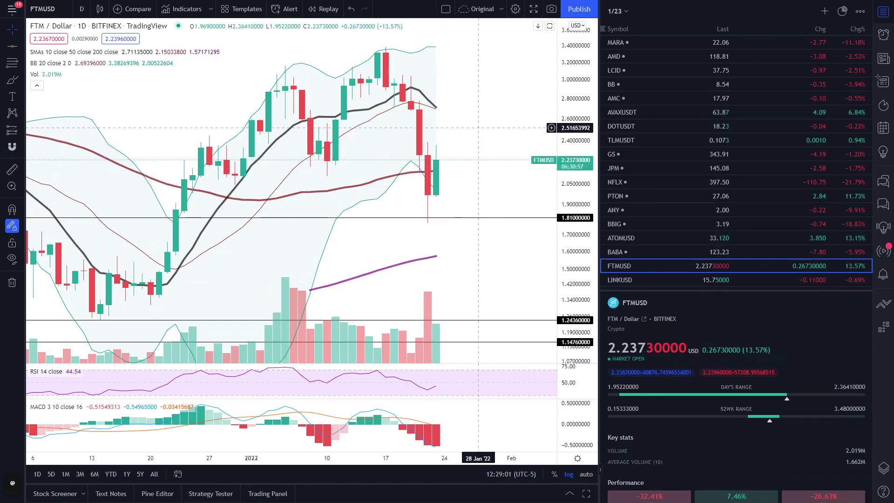
{"action": "left_click_drag", "start_coordinate": [444, 119], "coordinate": [435, 177]}
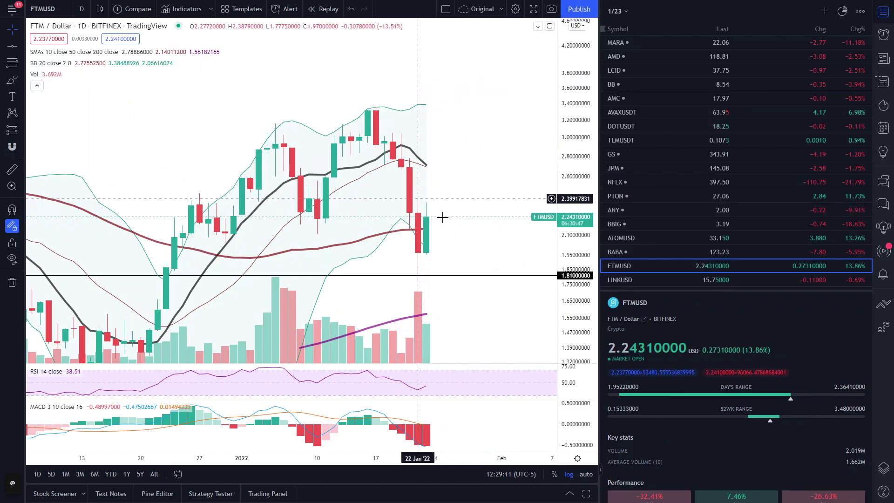
{"action": "left_click", "coordinate": [652, 280]}
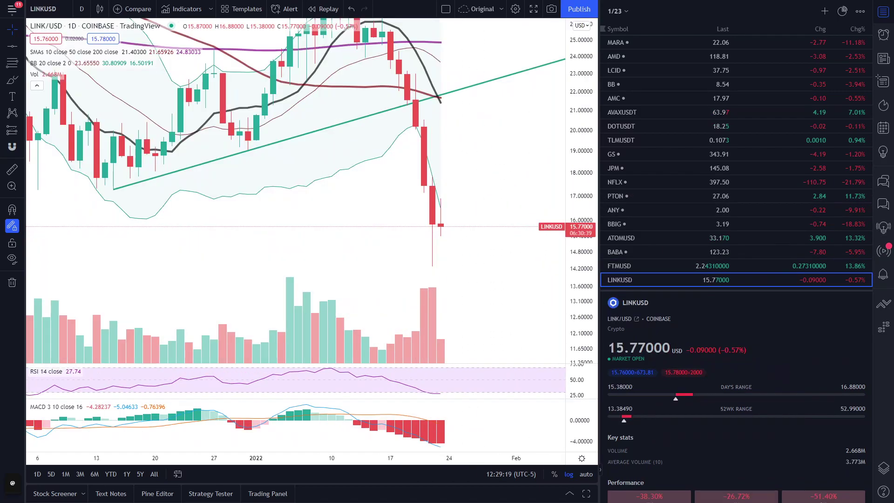